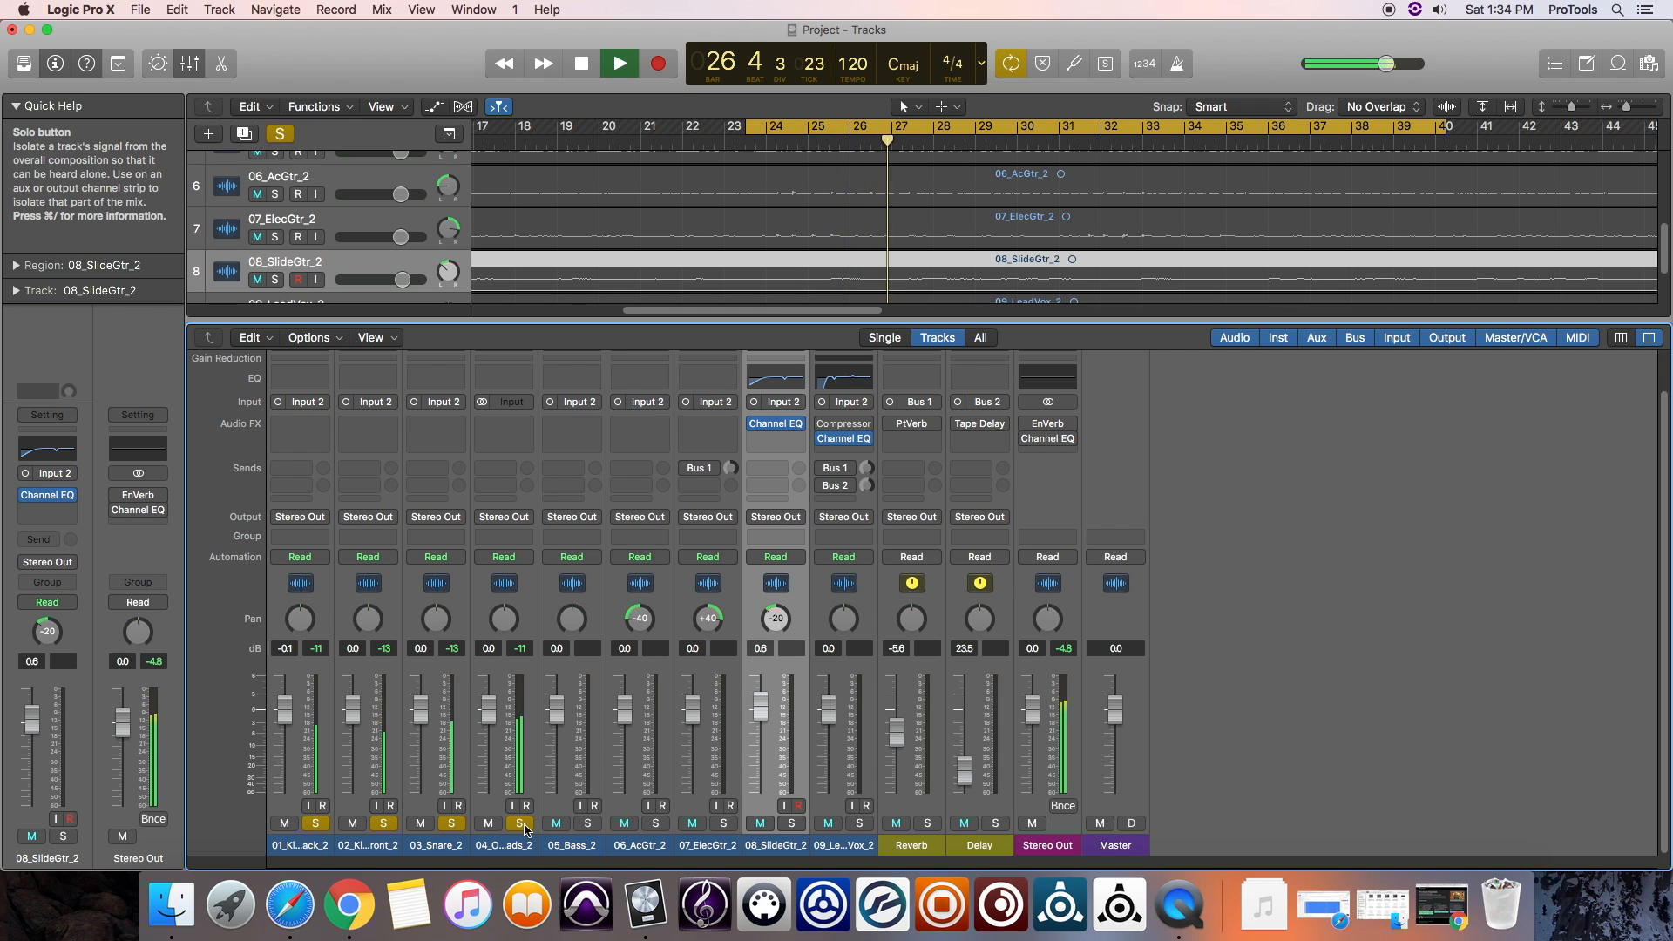
Stop playback and route the outputs of tracks 01_KickBack_2 and 02_KickFront_2 to Bus 3.
key("space")
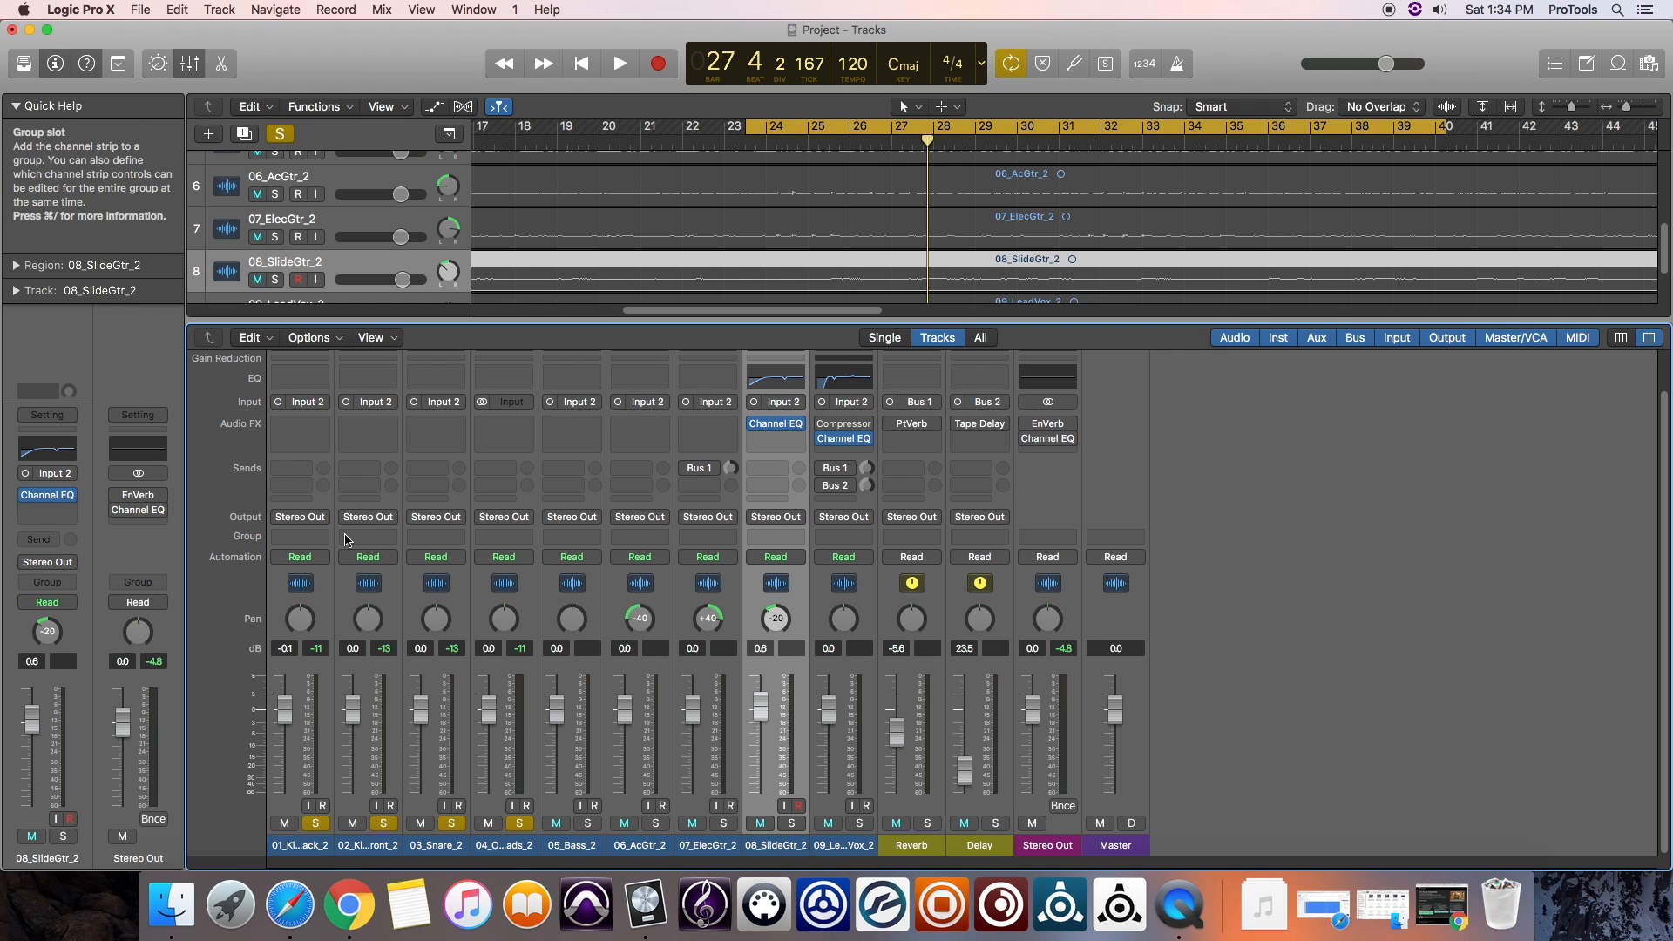
left_click(301, 518)
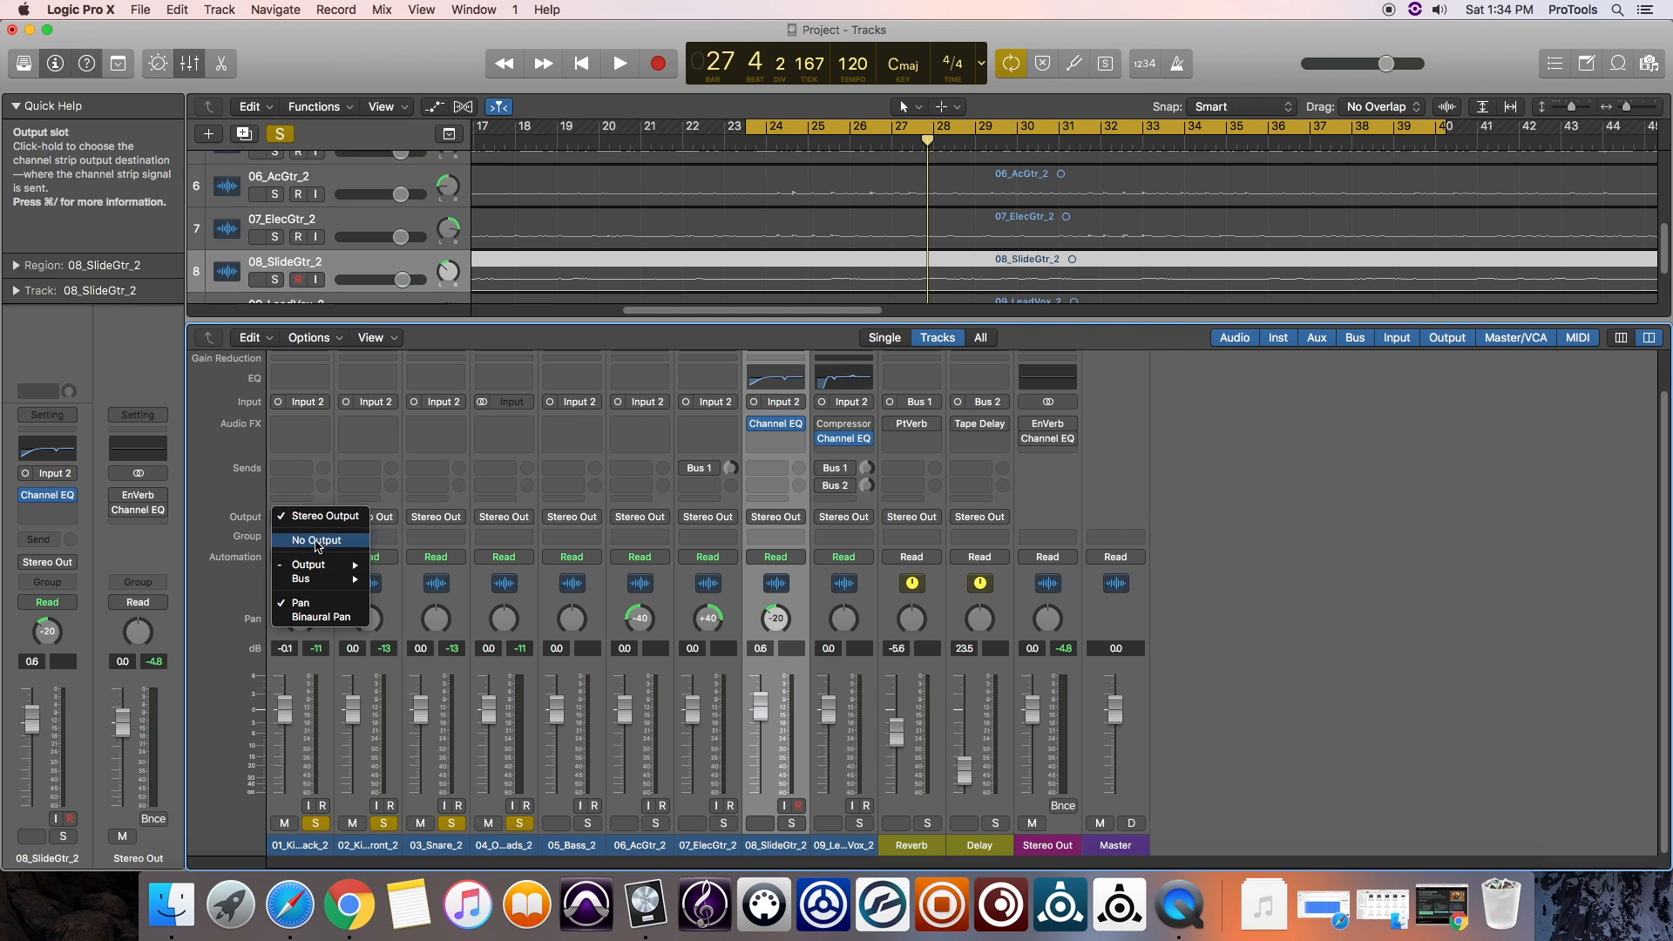
mouse_move(327, 578)
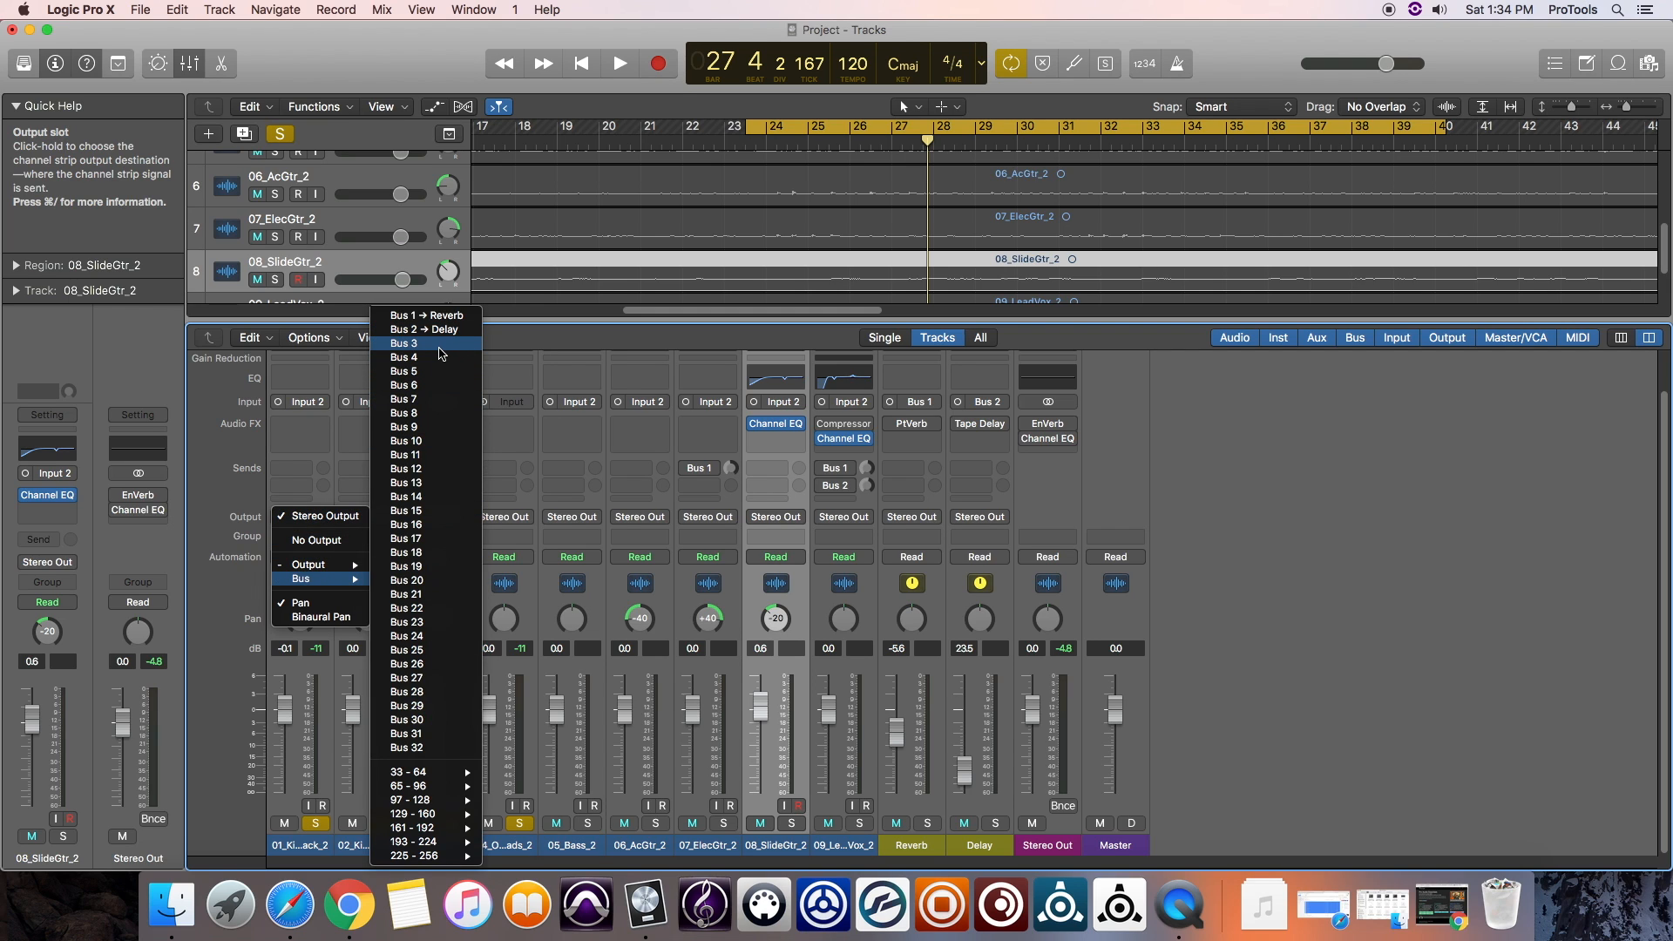
left_click(439, 345)
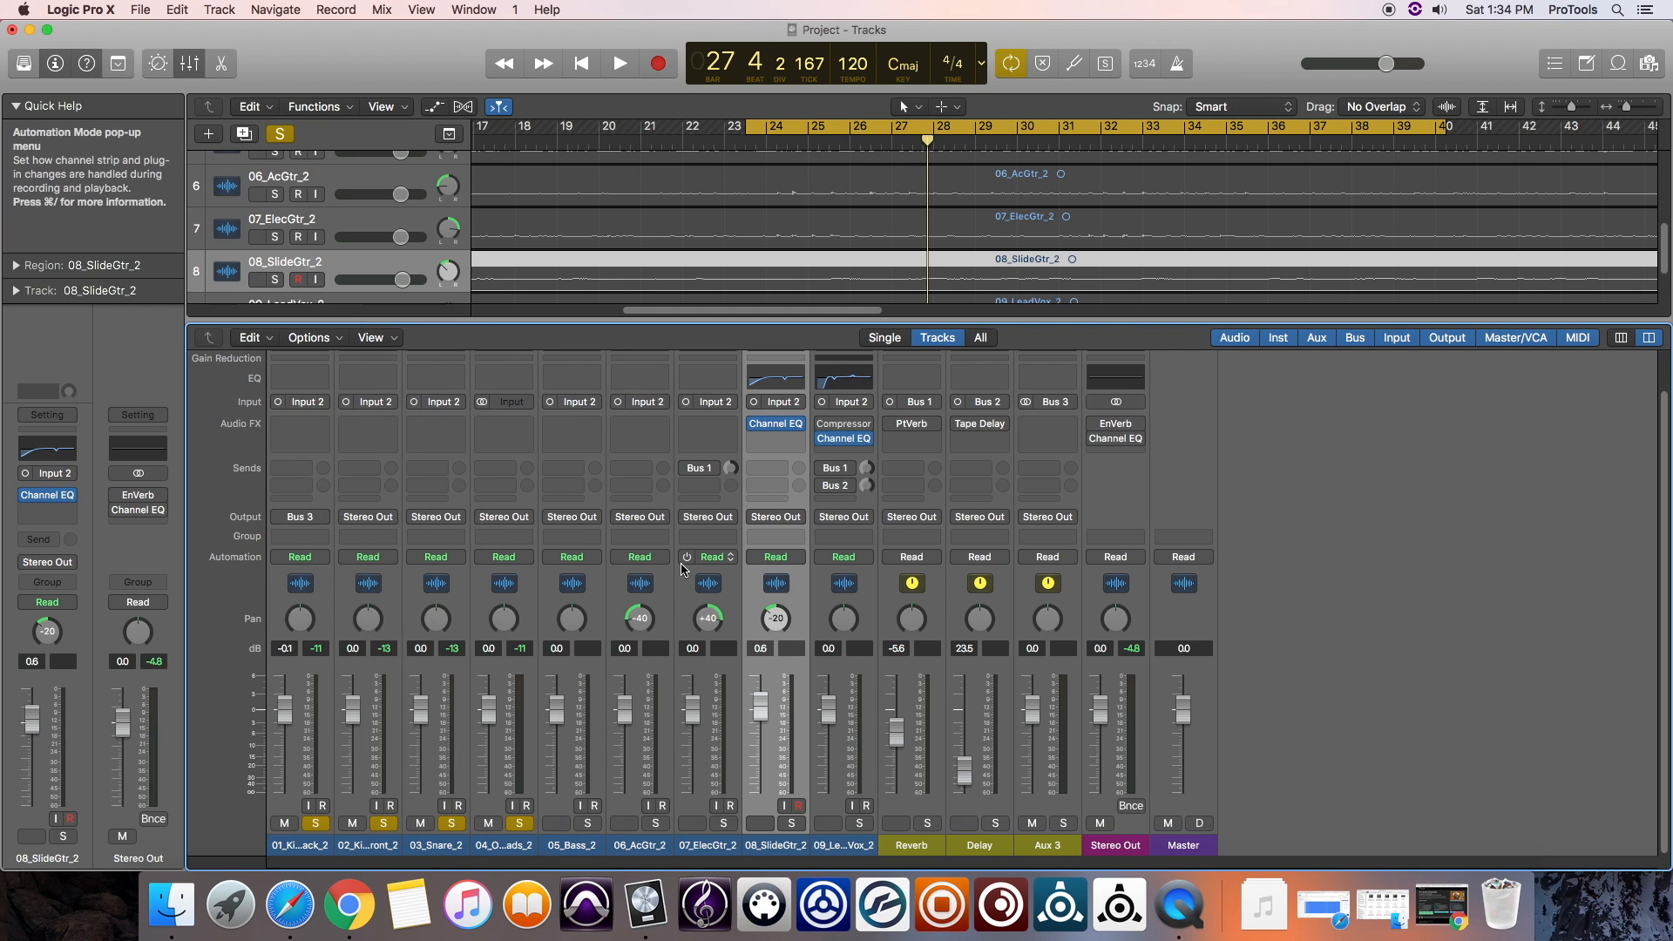
left_click(375, 520)
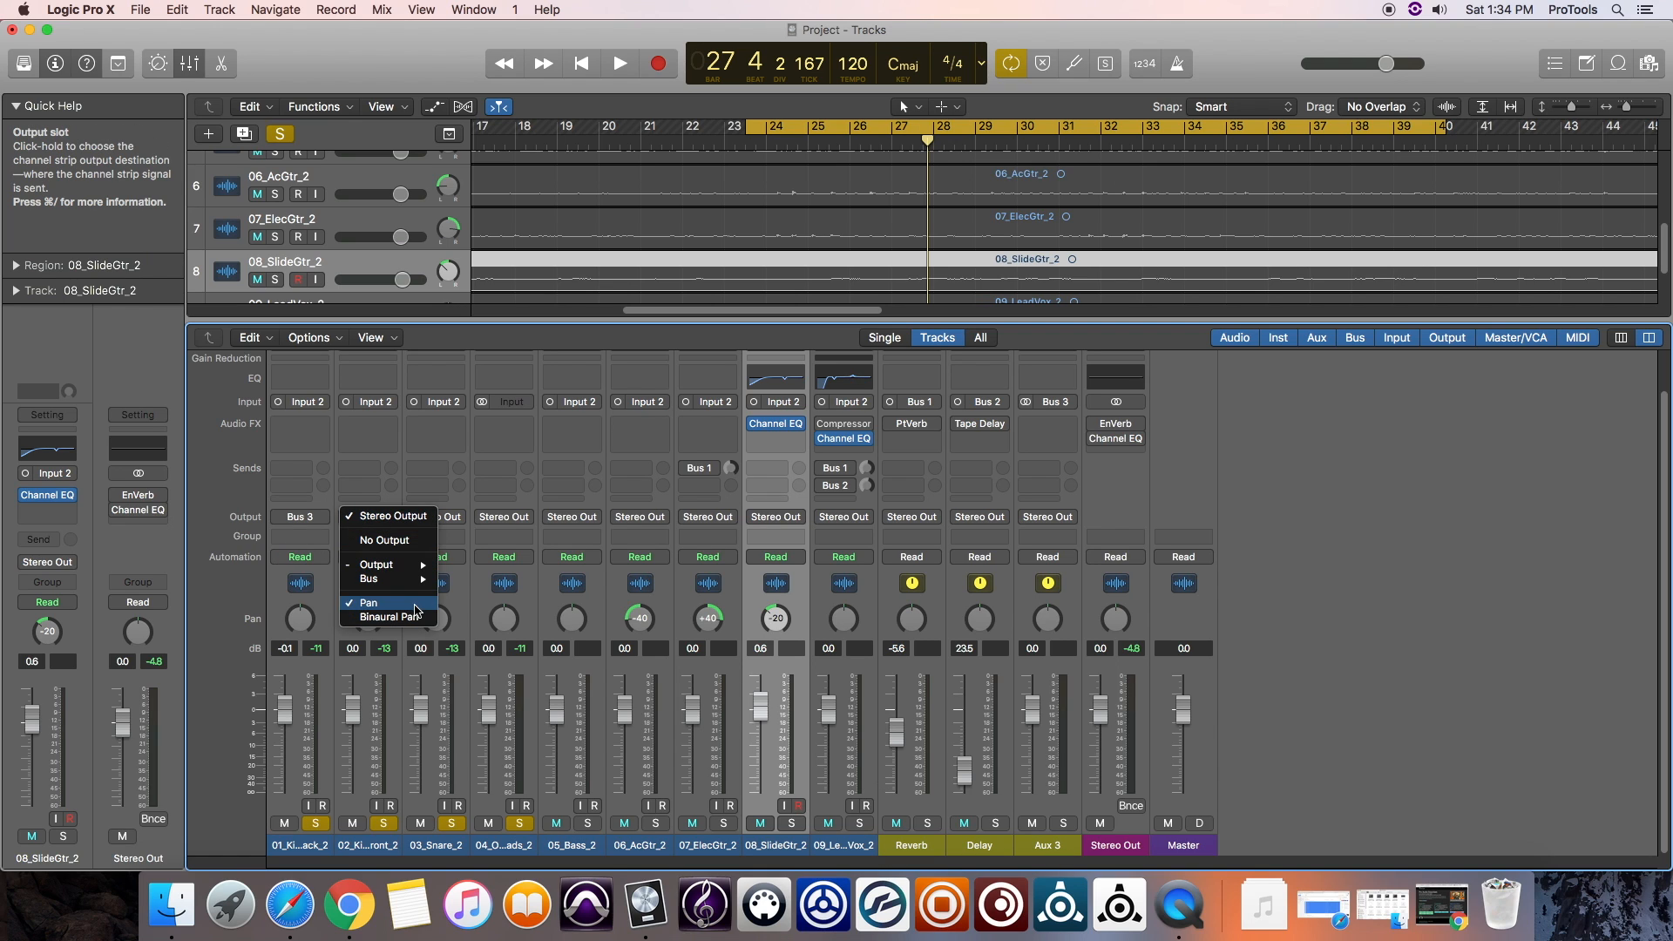
mouse_move(414, 579)
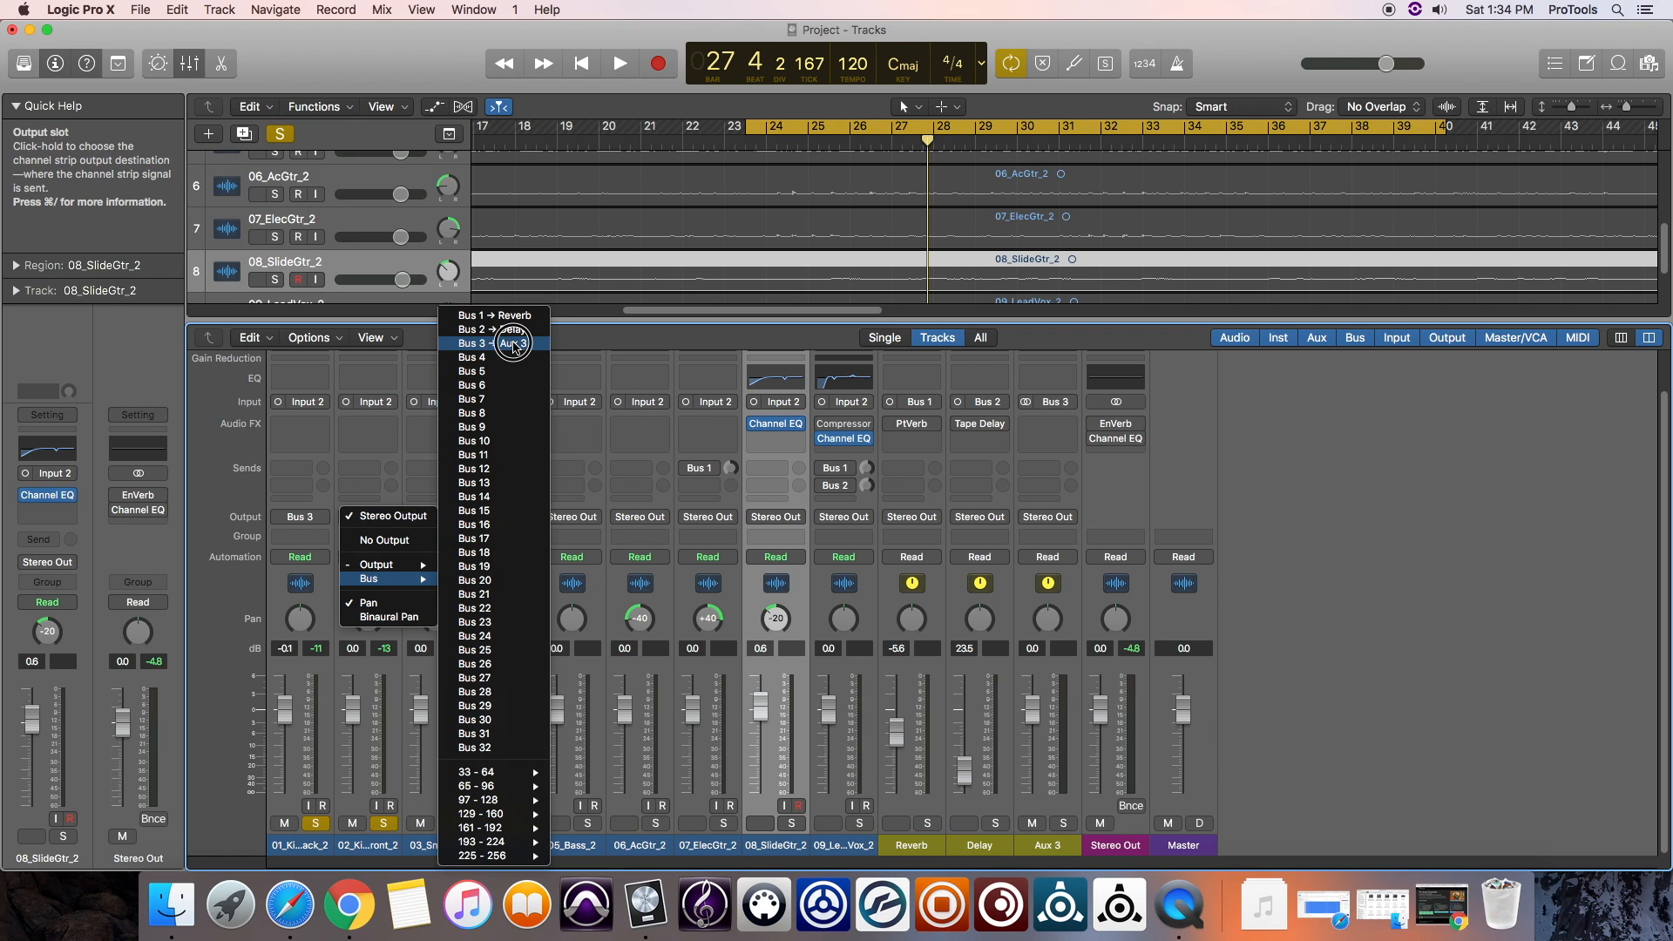
left_click(501, 344)
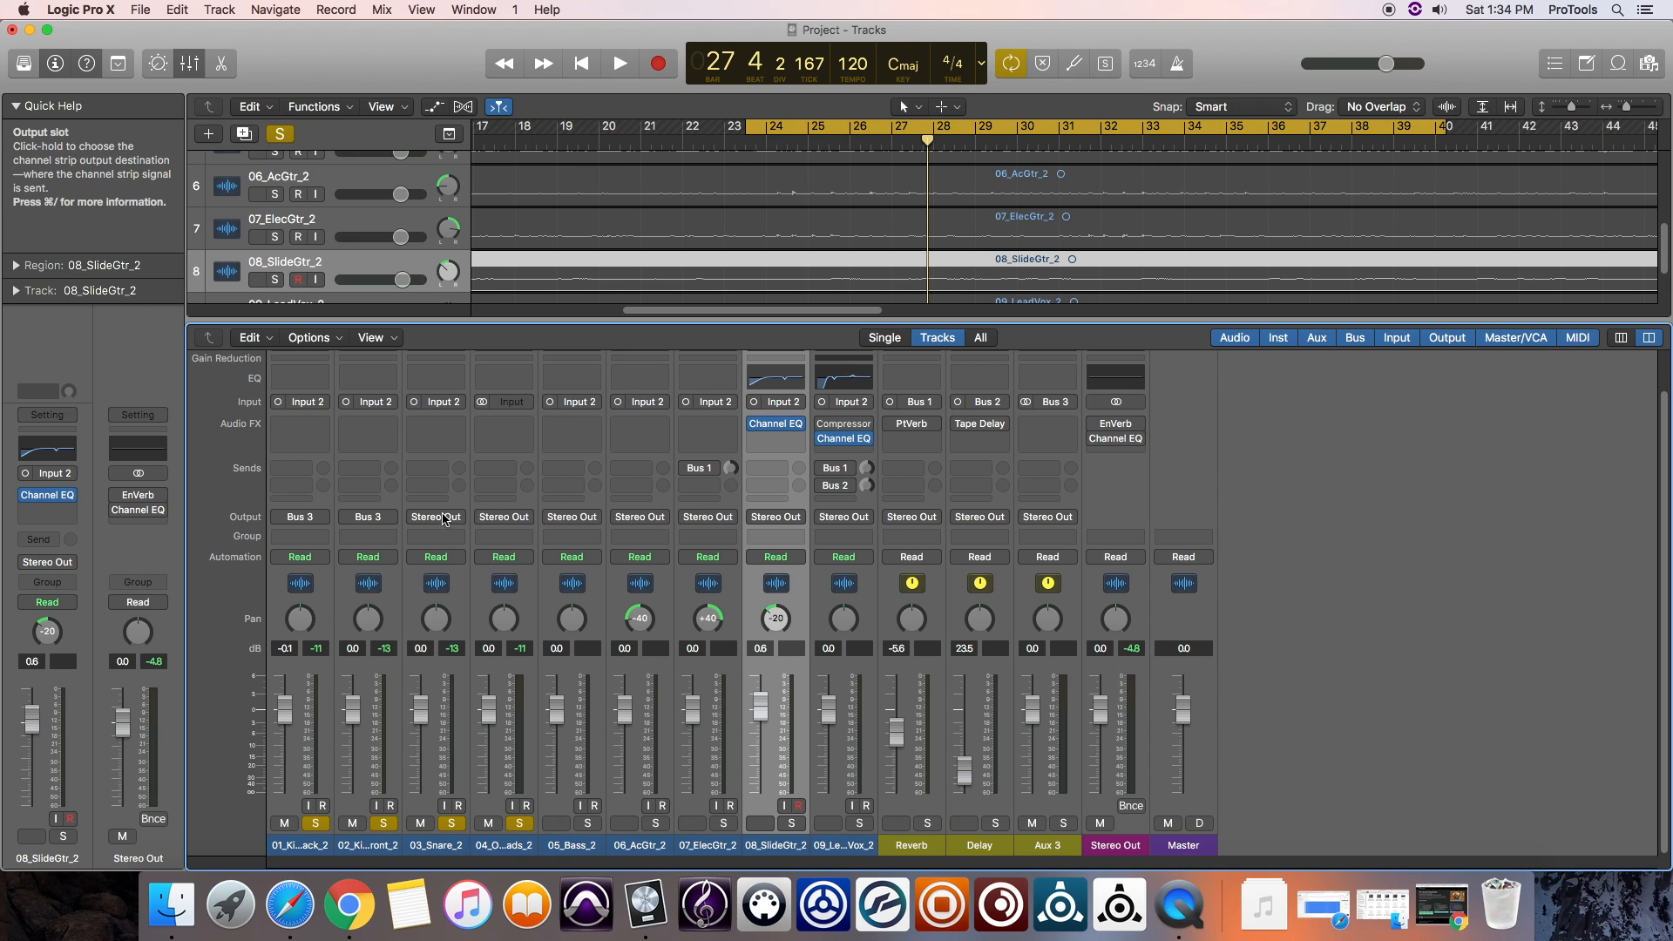
Route the outputs of the 03_Snare_2 track and the stereo overheads track beside it to Bus 3.
left_click(443, 520)
mouse_move(458, 579)
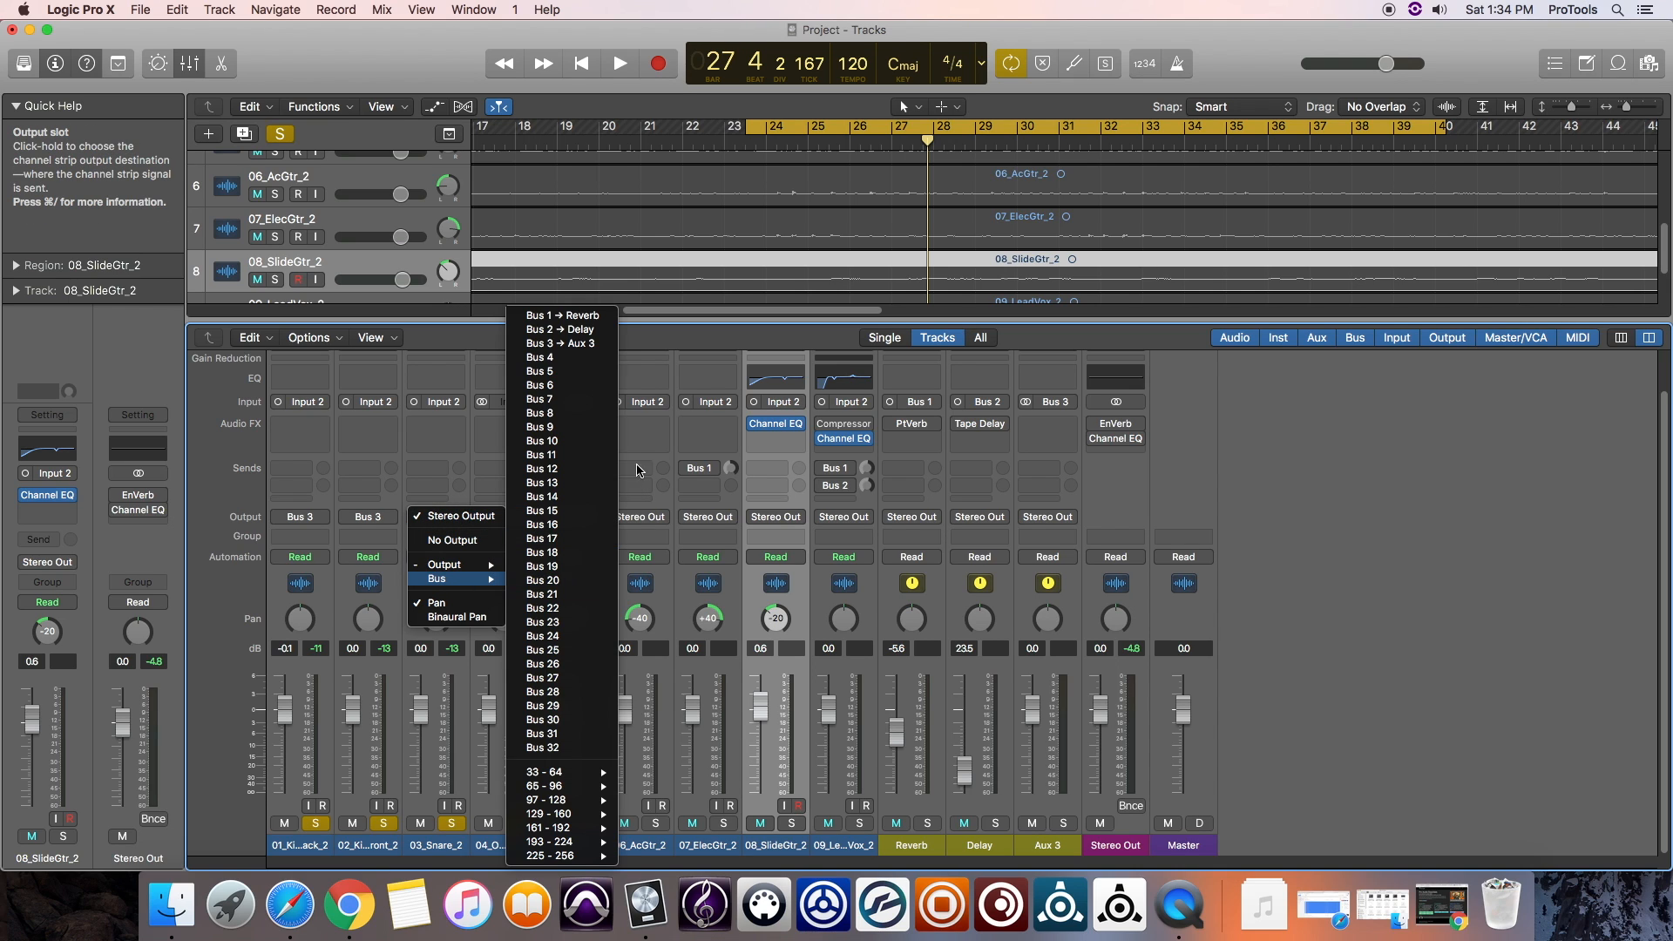
left_click(591, 345)
left_click(505, 519)
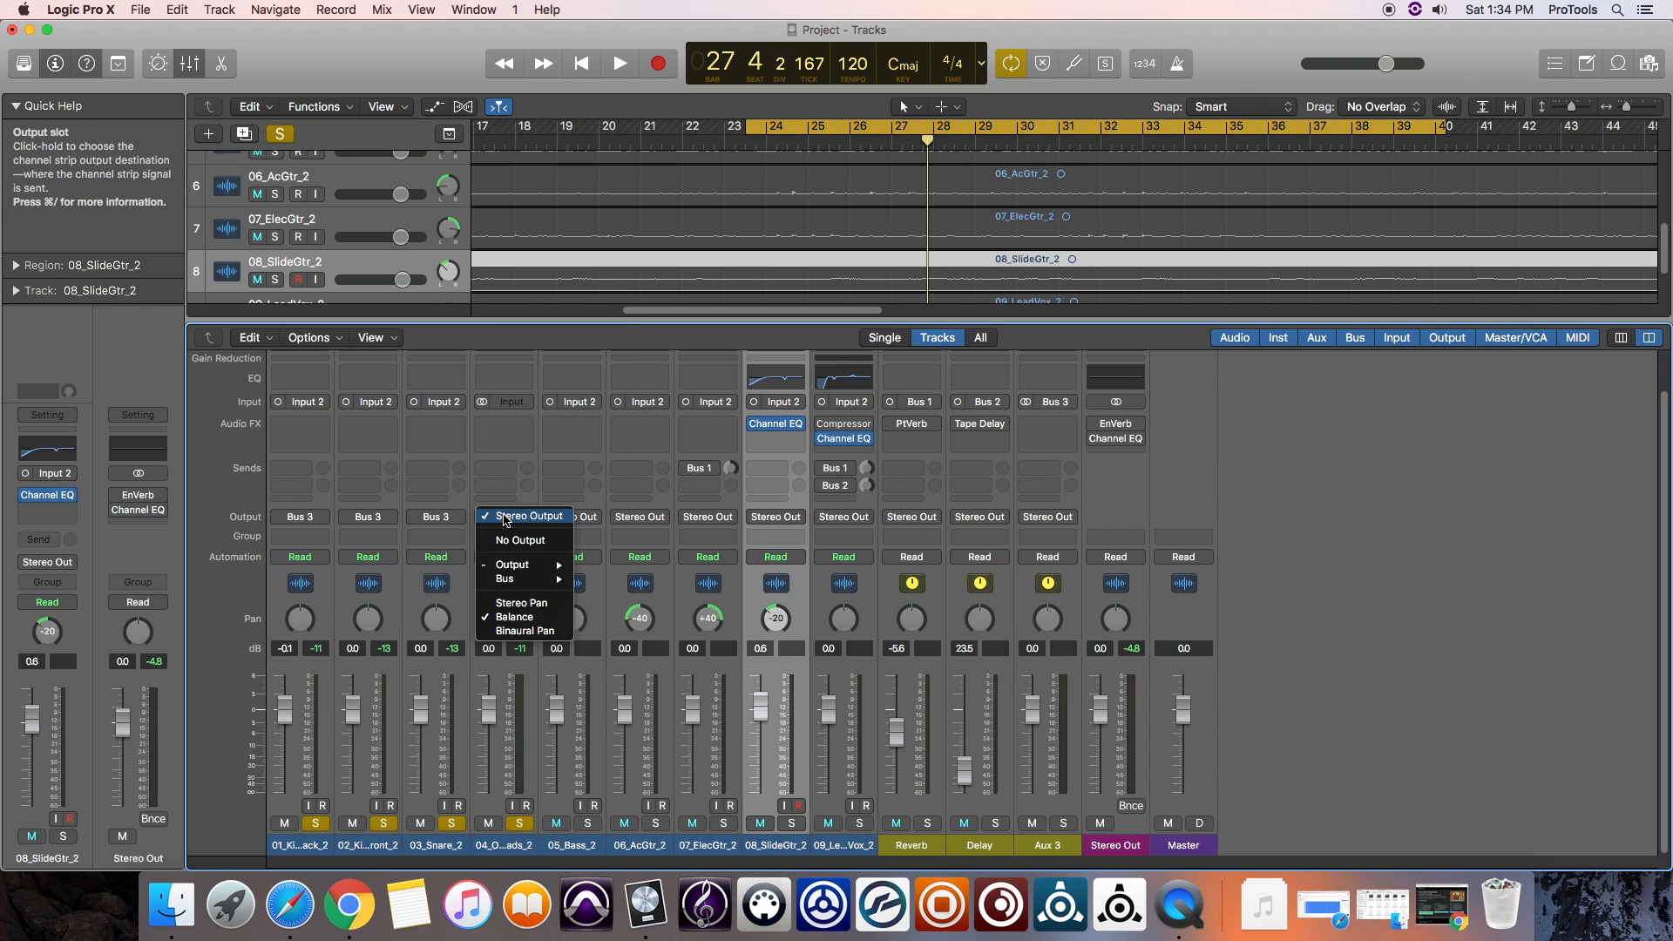
mouse_move(538, 590)
left_click(644, 341)
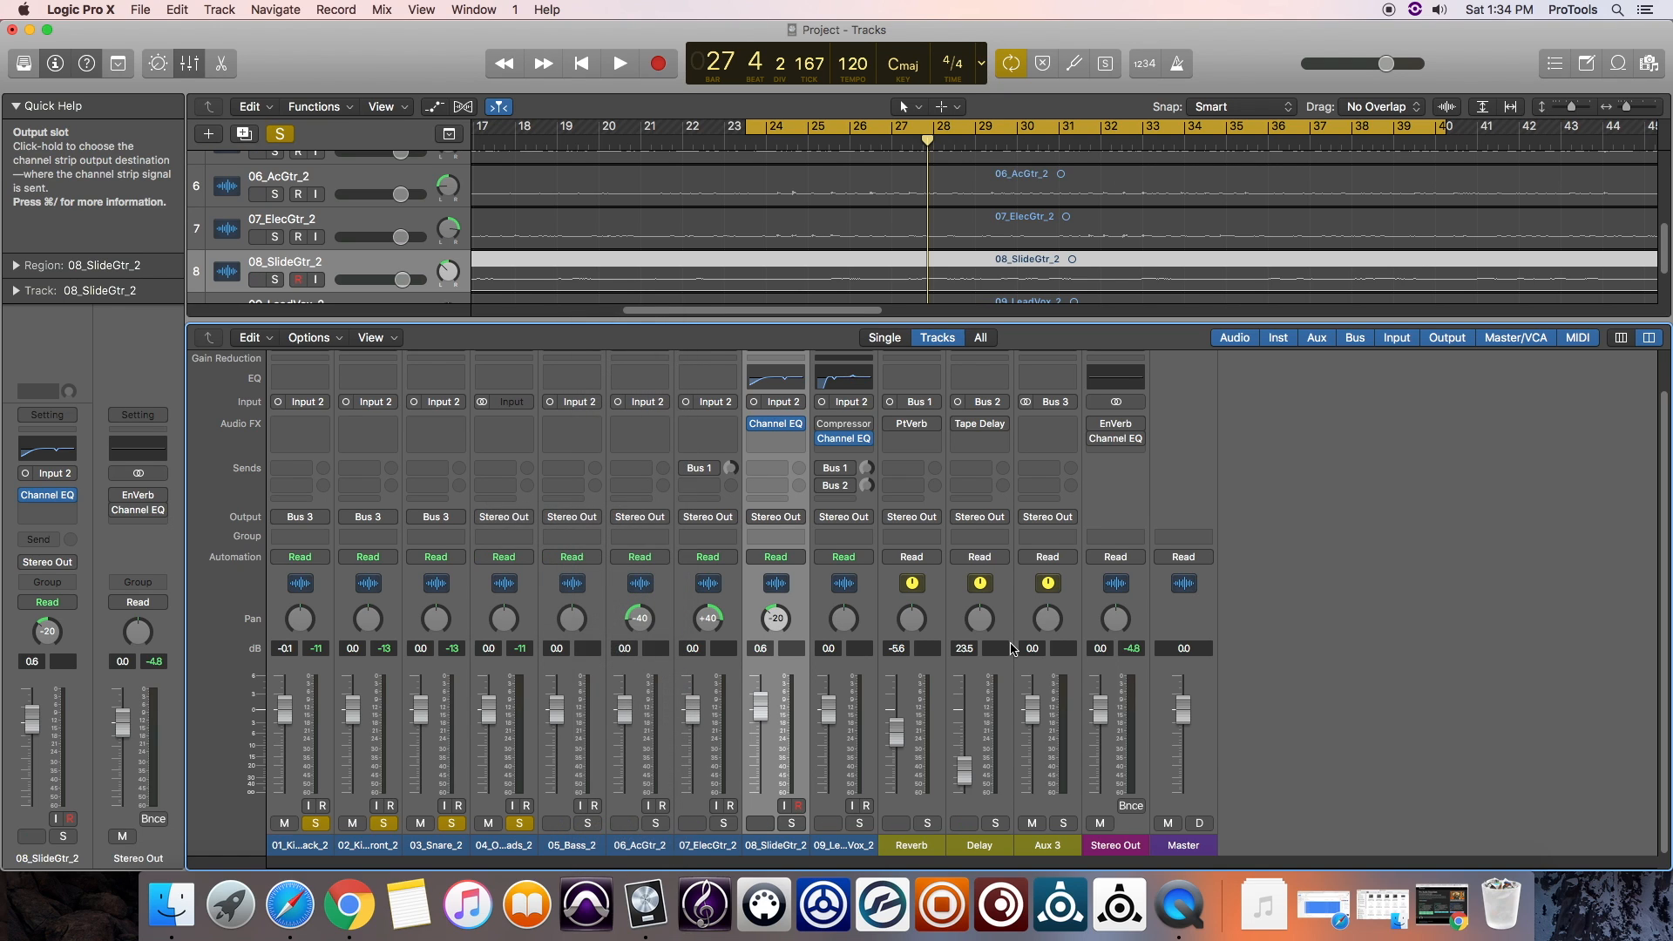
Rename the Aux 3 channel strip as Drum Group.
double_click(1050, 844)
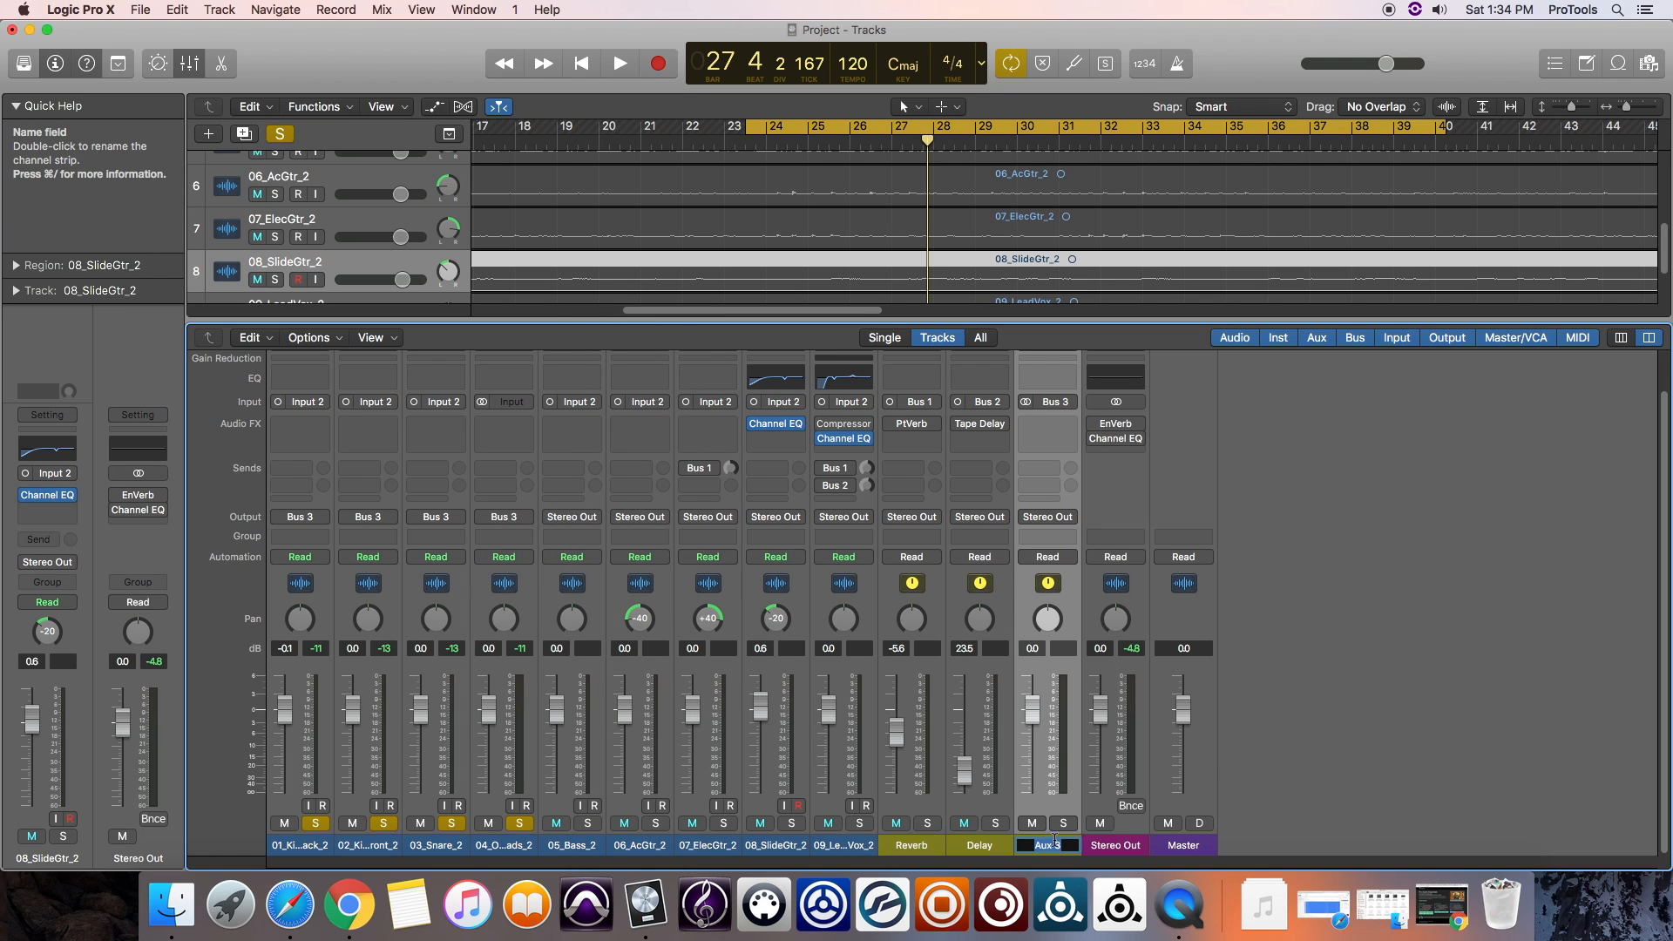
type("Drum Group")
key("Return")
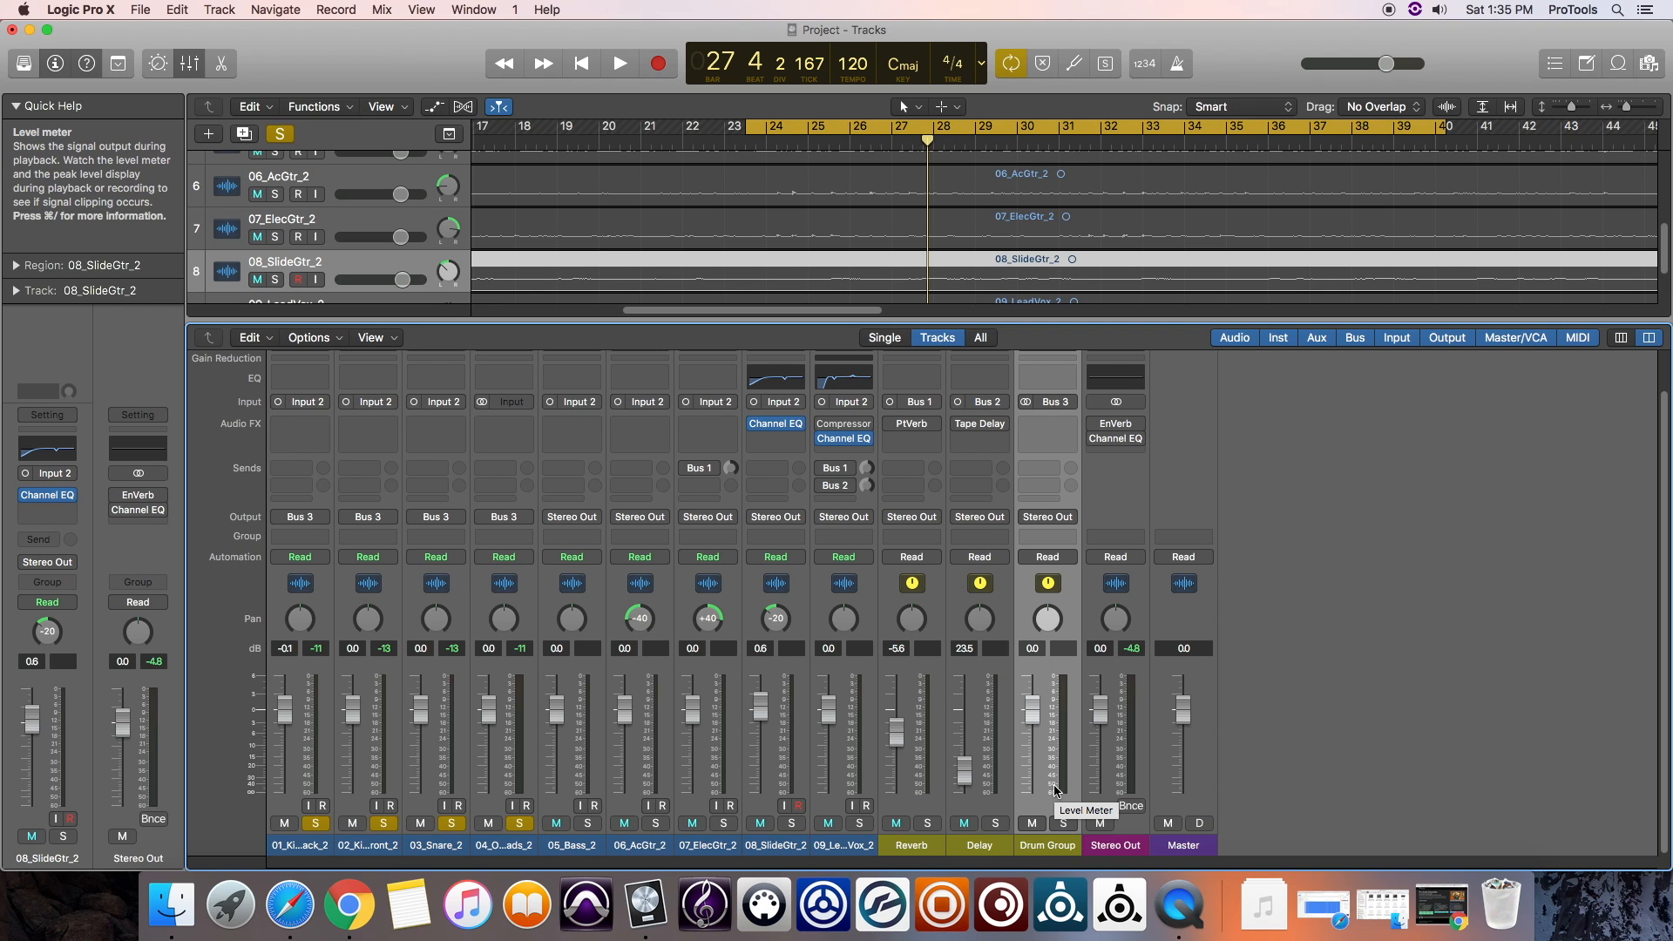
Test the Drum Group fader by lowering and raising it during playback, then leave its volume at 0.3 dB.
key("space")
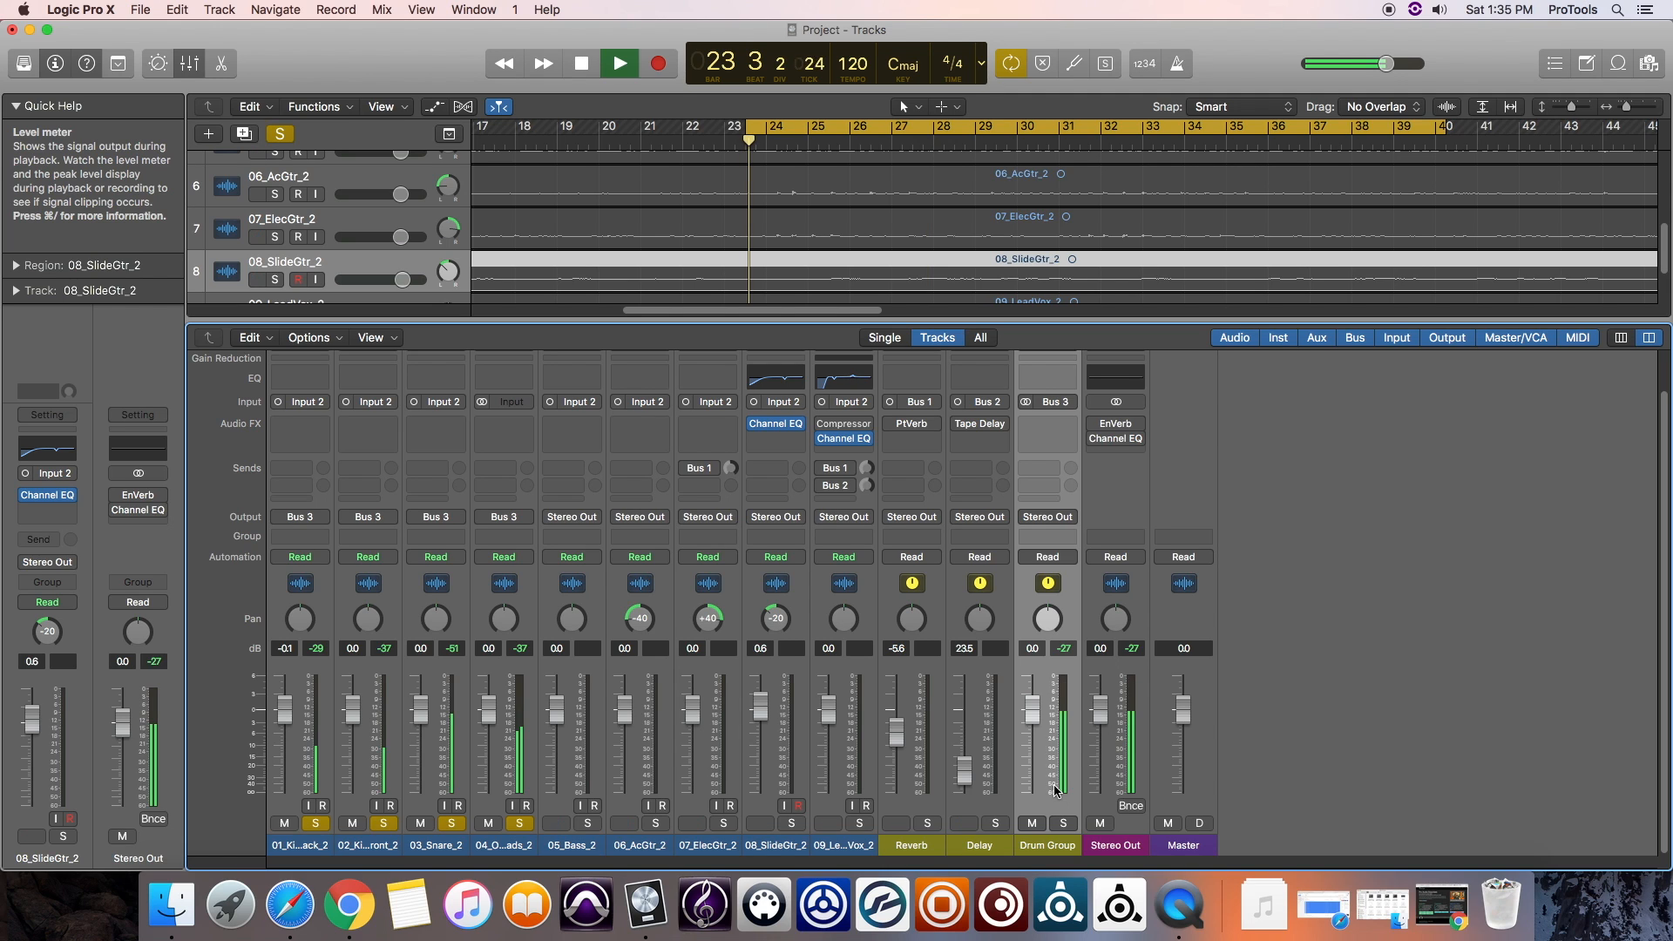
left_click_drag(1037, 701, 1045, 852)
left_click_drag(1032, 789, 1022, 653)
key("space")
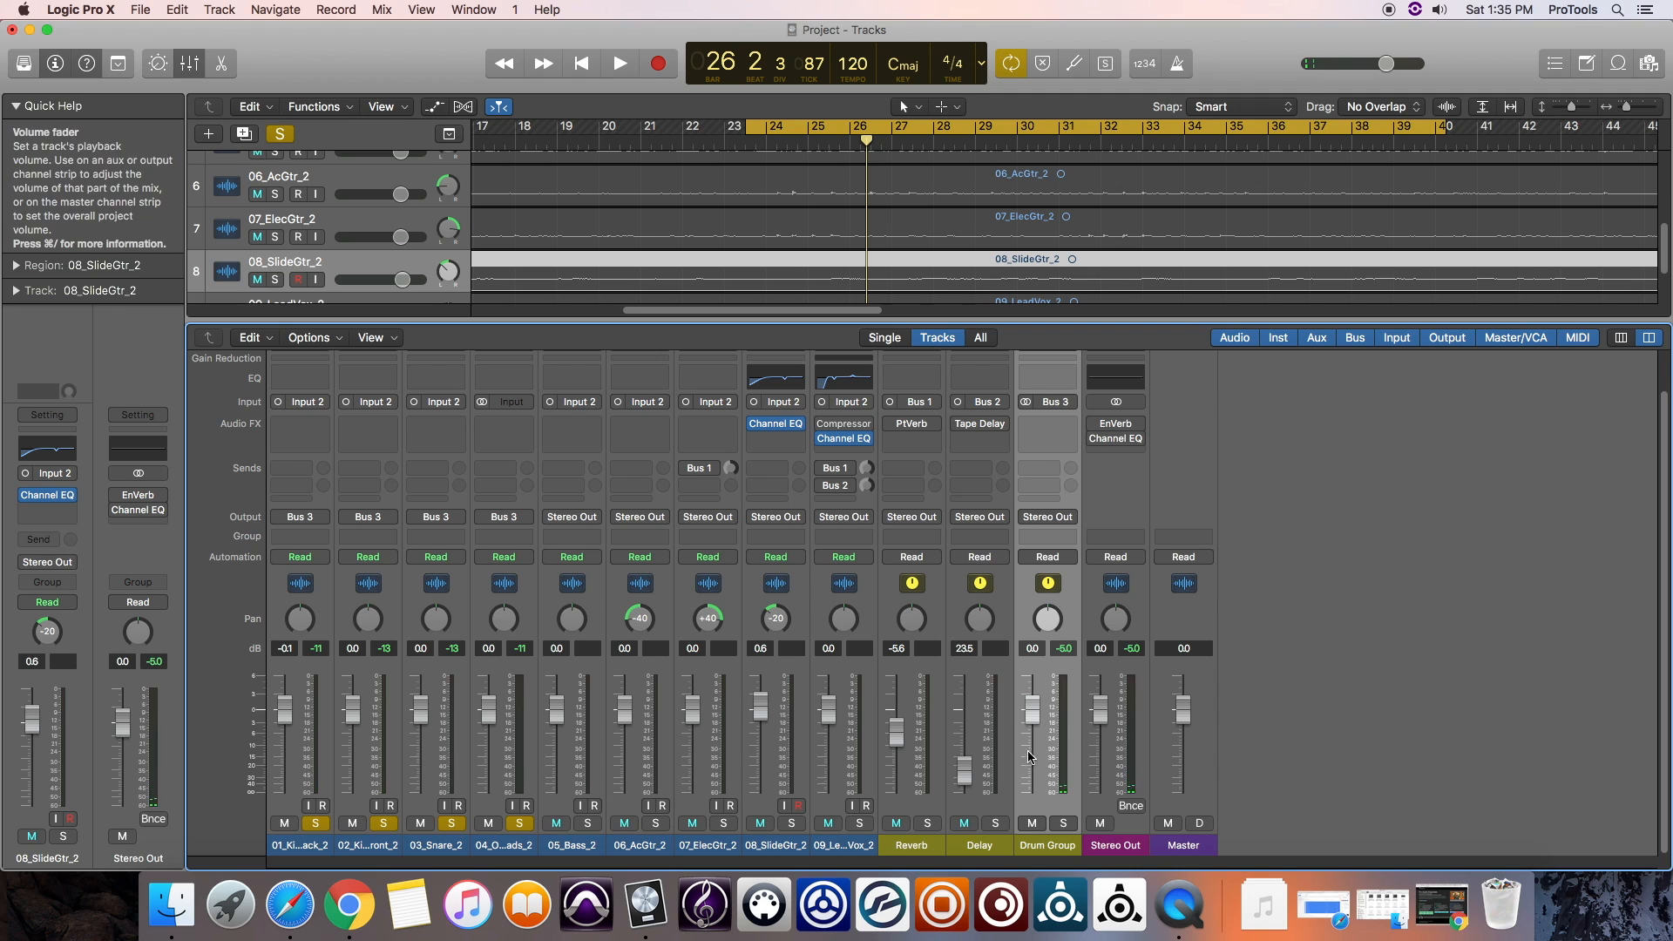
left_click_drag(1032, 718, 1032, 712)
left_click(1032, 708, "alt")
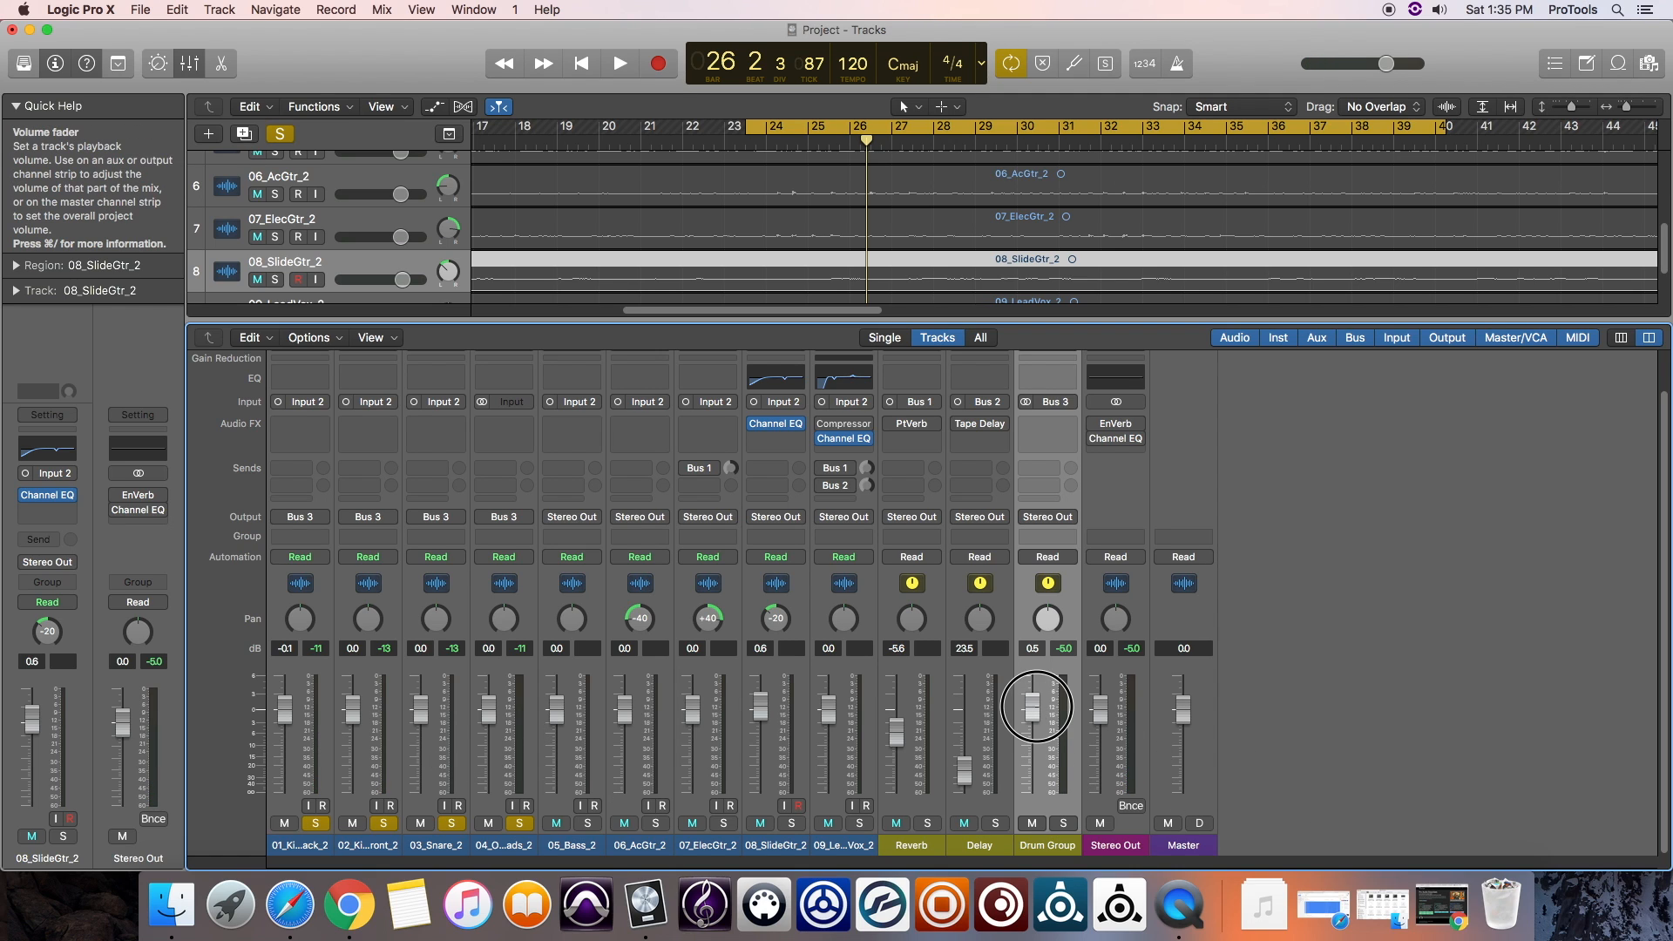
left_click_drag(1036, 711, 1035, 707)
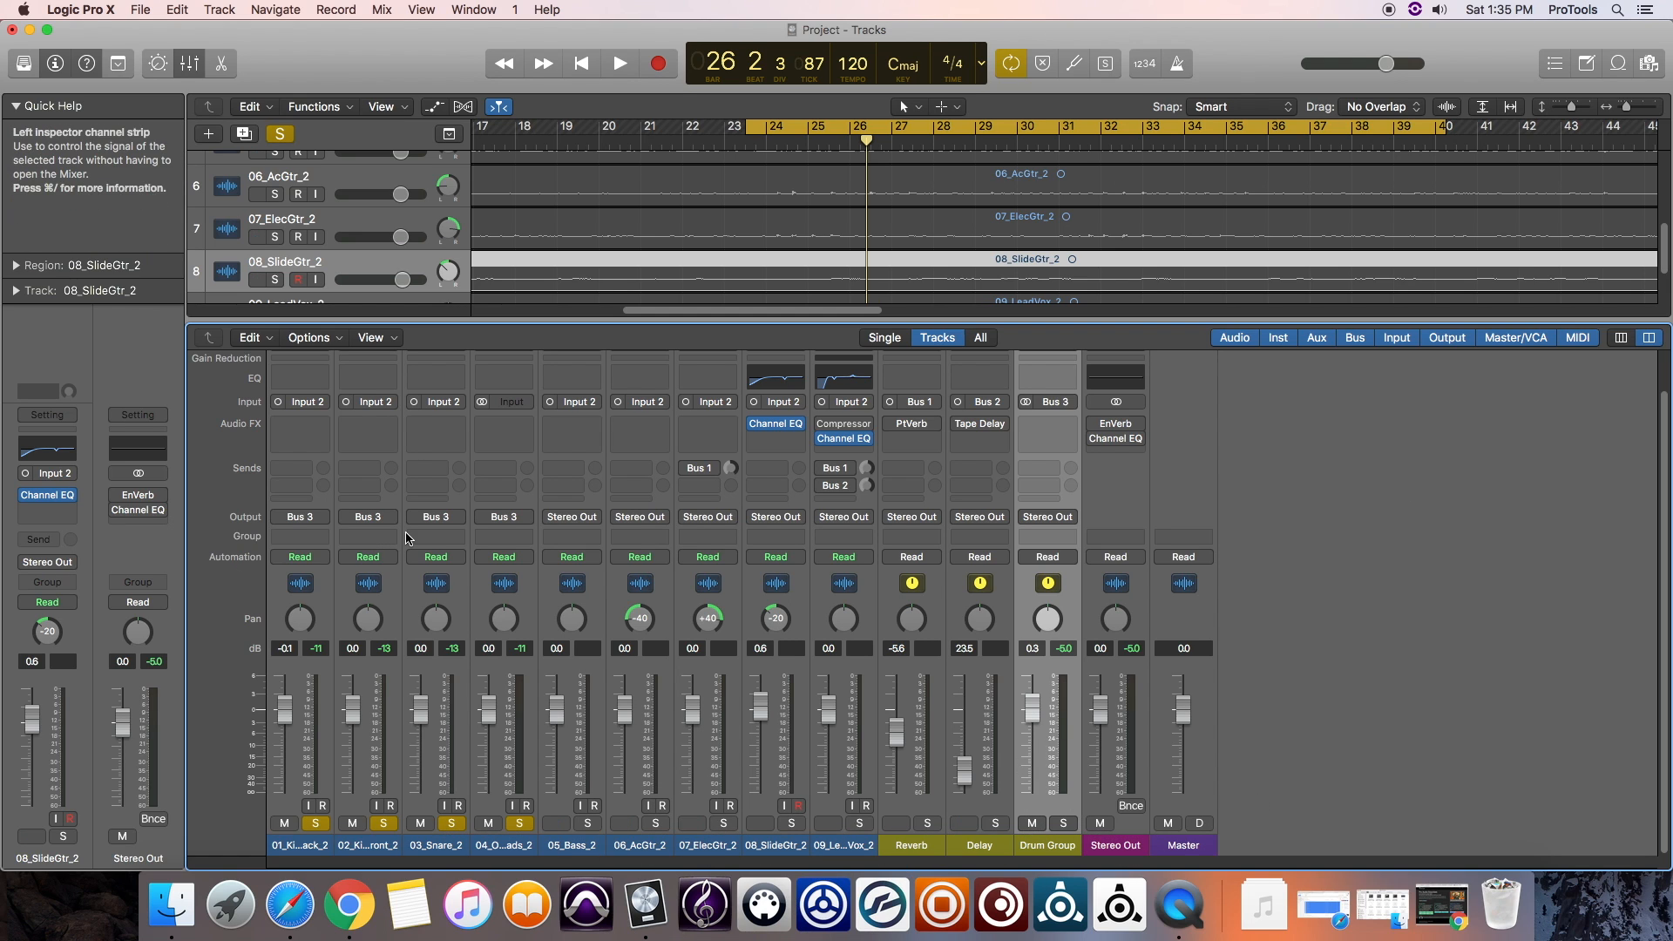
Remove the solo from the other drum tracks so only 01_KickBack_2 is soloed, and audition it.
left_click(519, 823)
left_click(452, 824)
key("space")
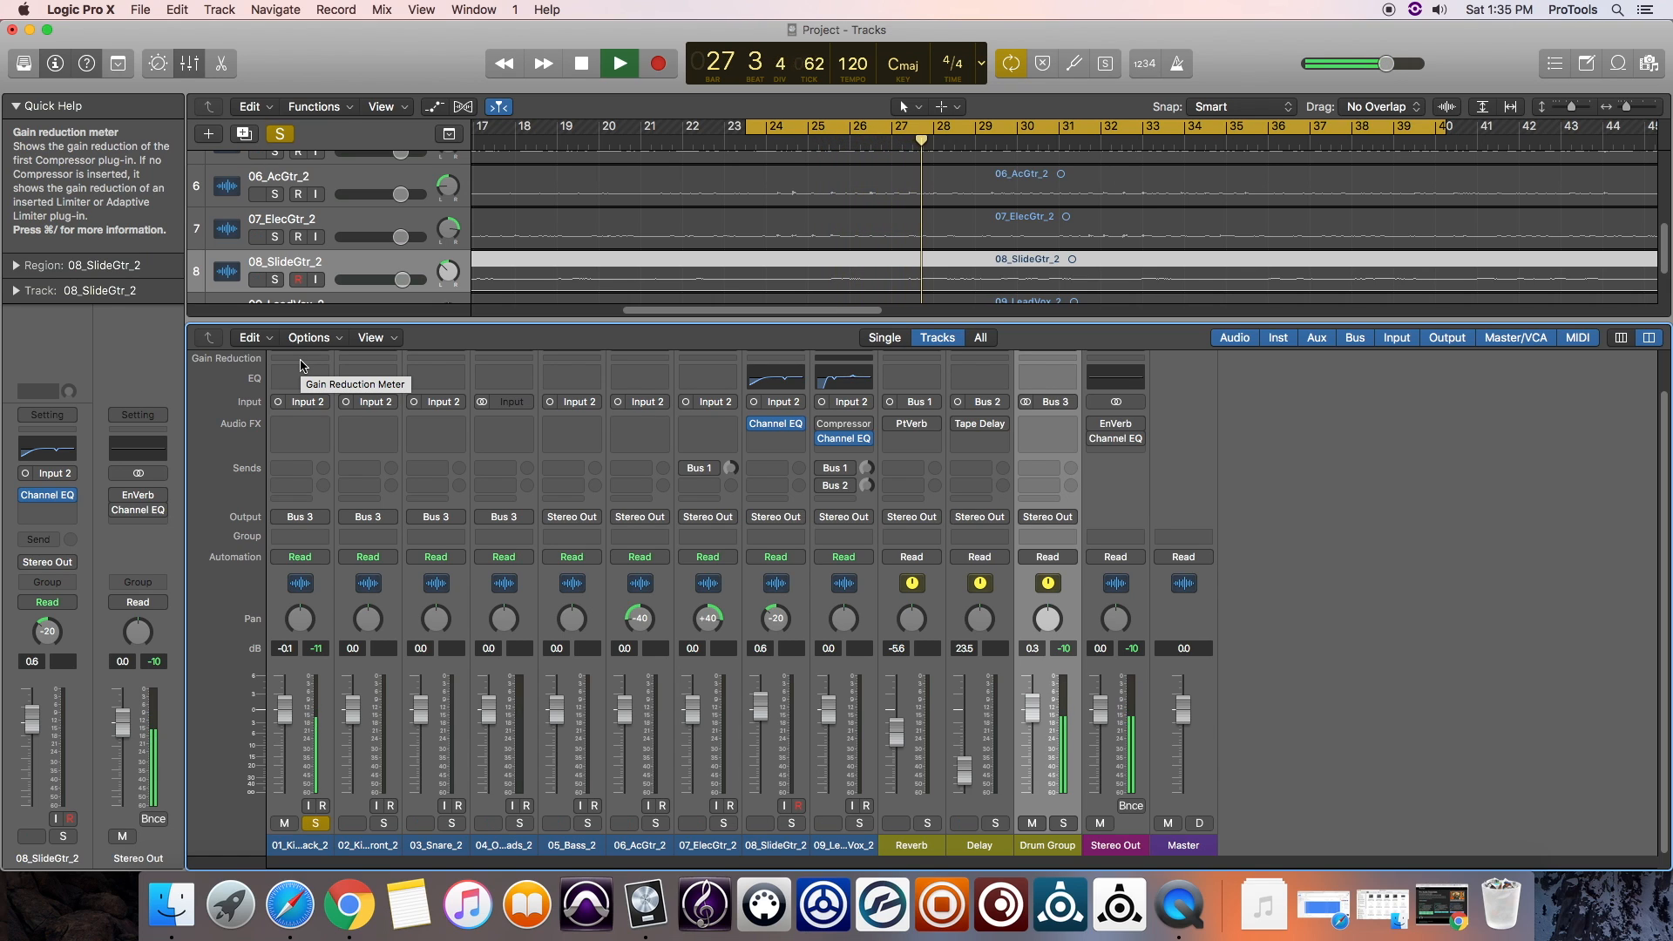
key("space")
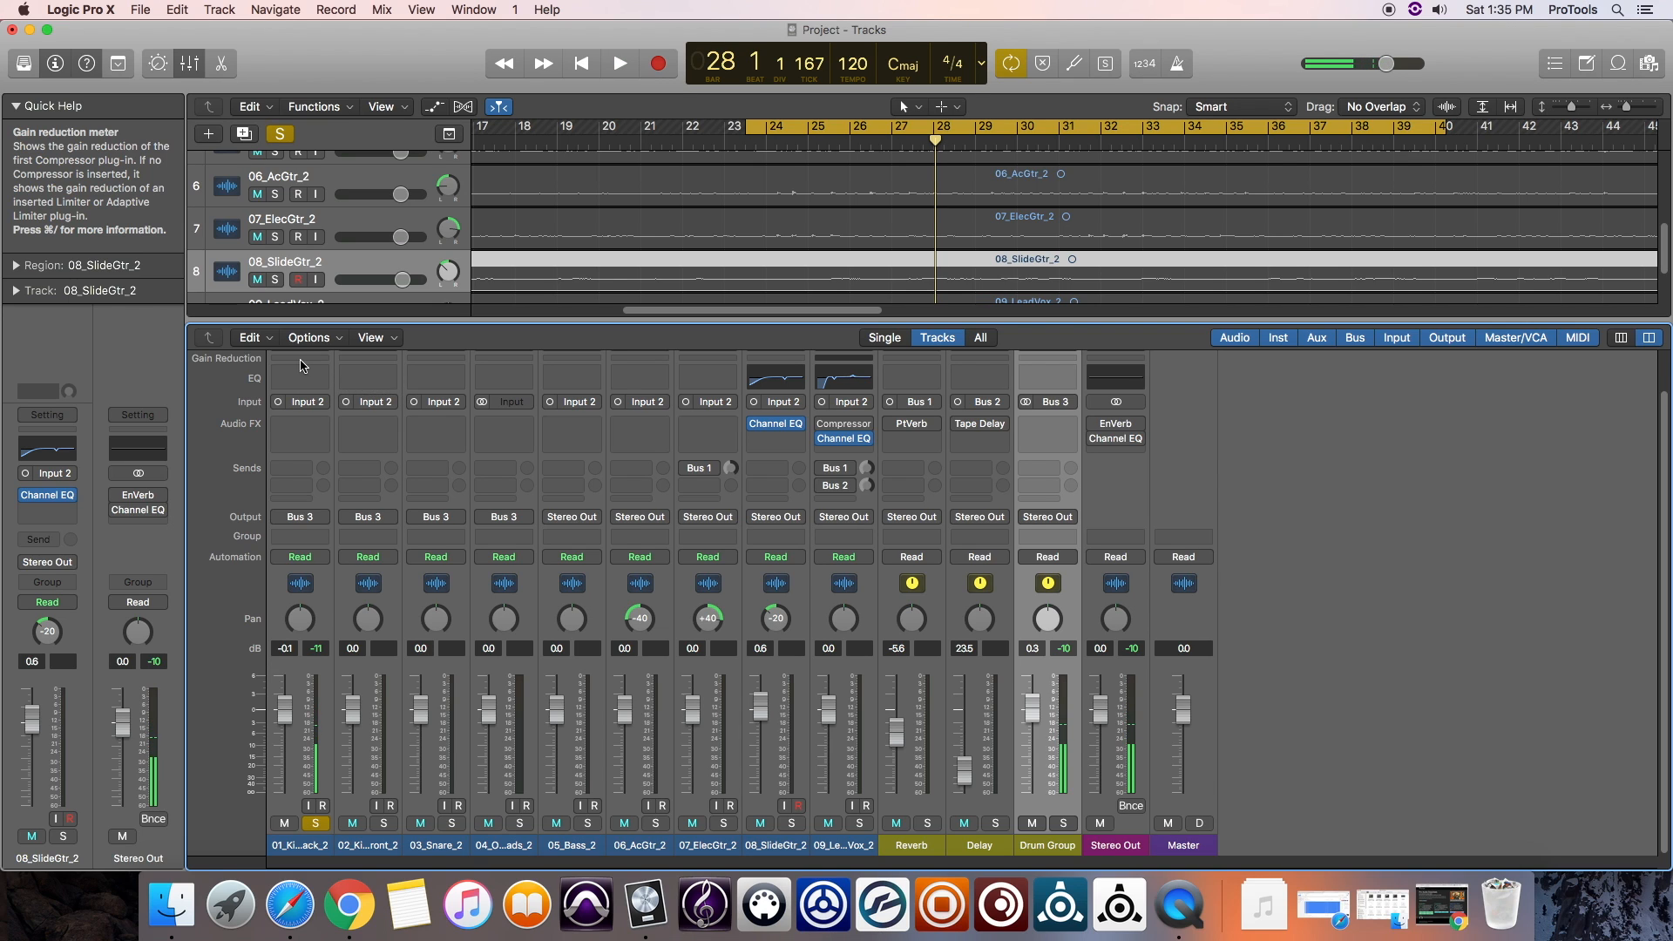
Add a Compressor to the 01_KickBack_2 track and switch its display to Graph while auditioning the kick.
left_click(301, 364)
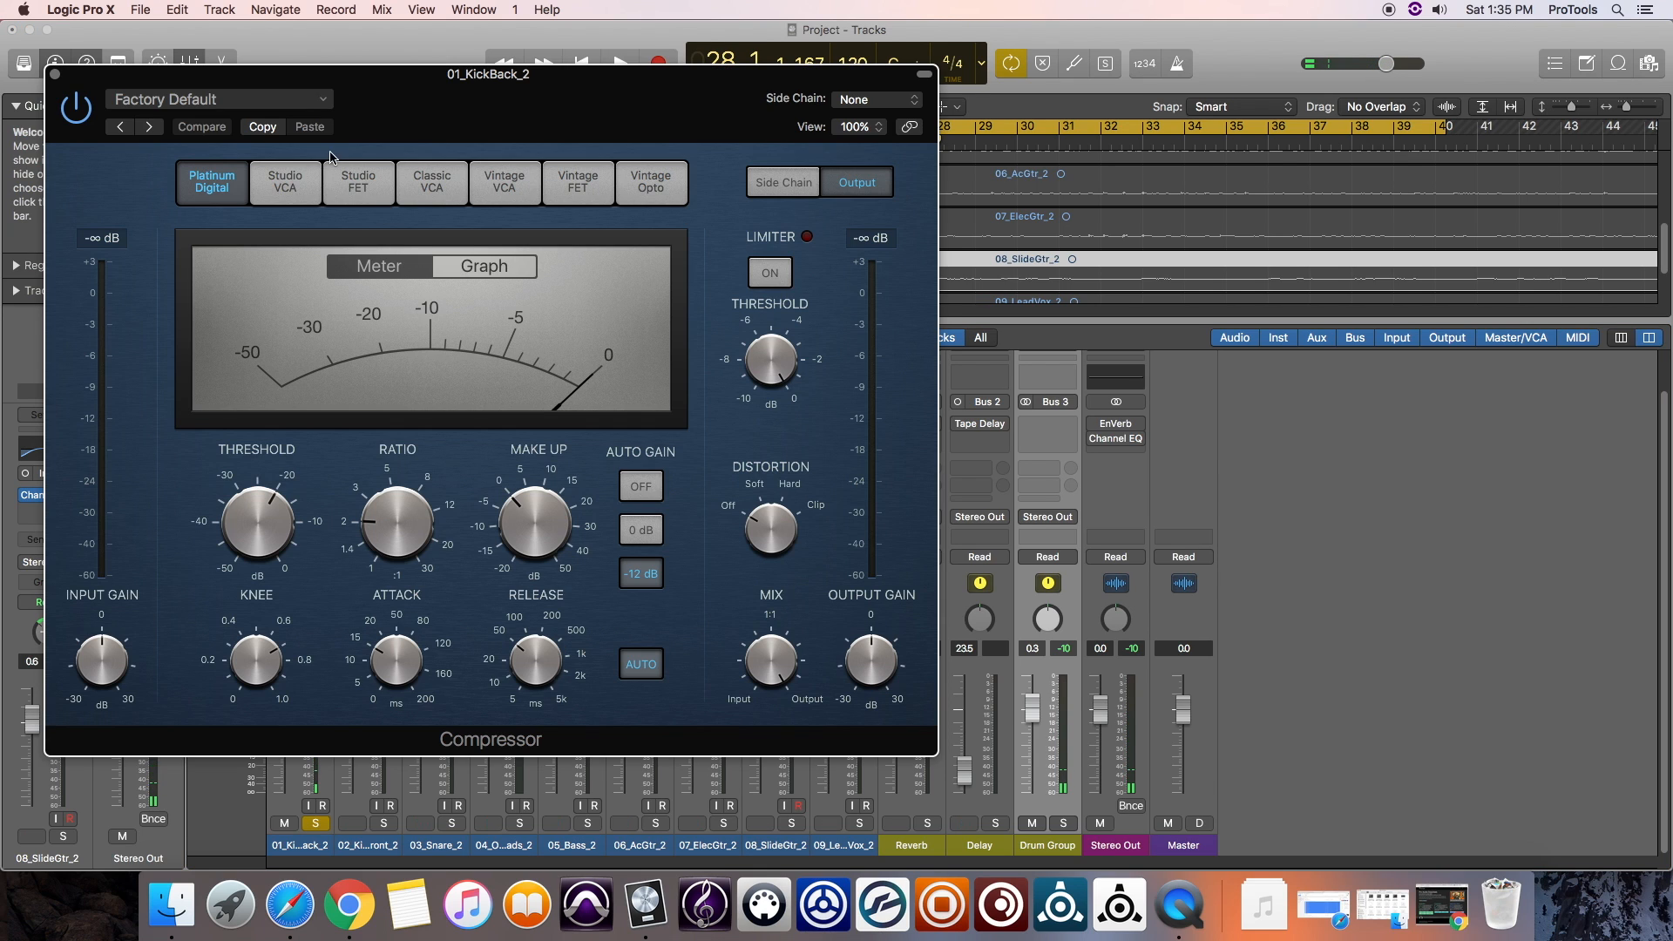
key("space")
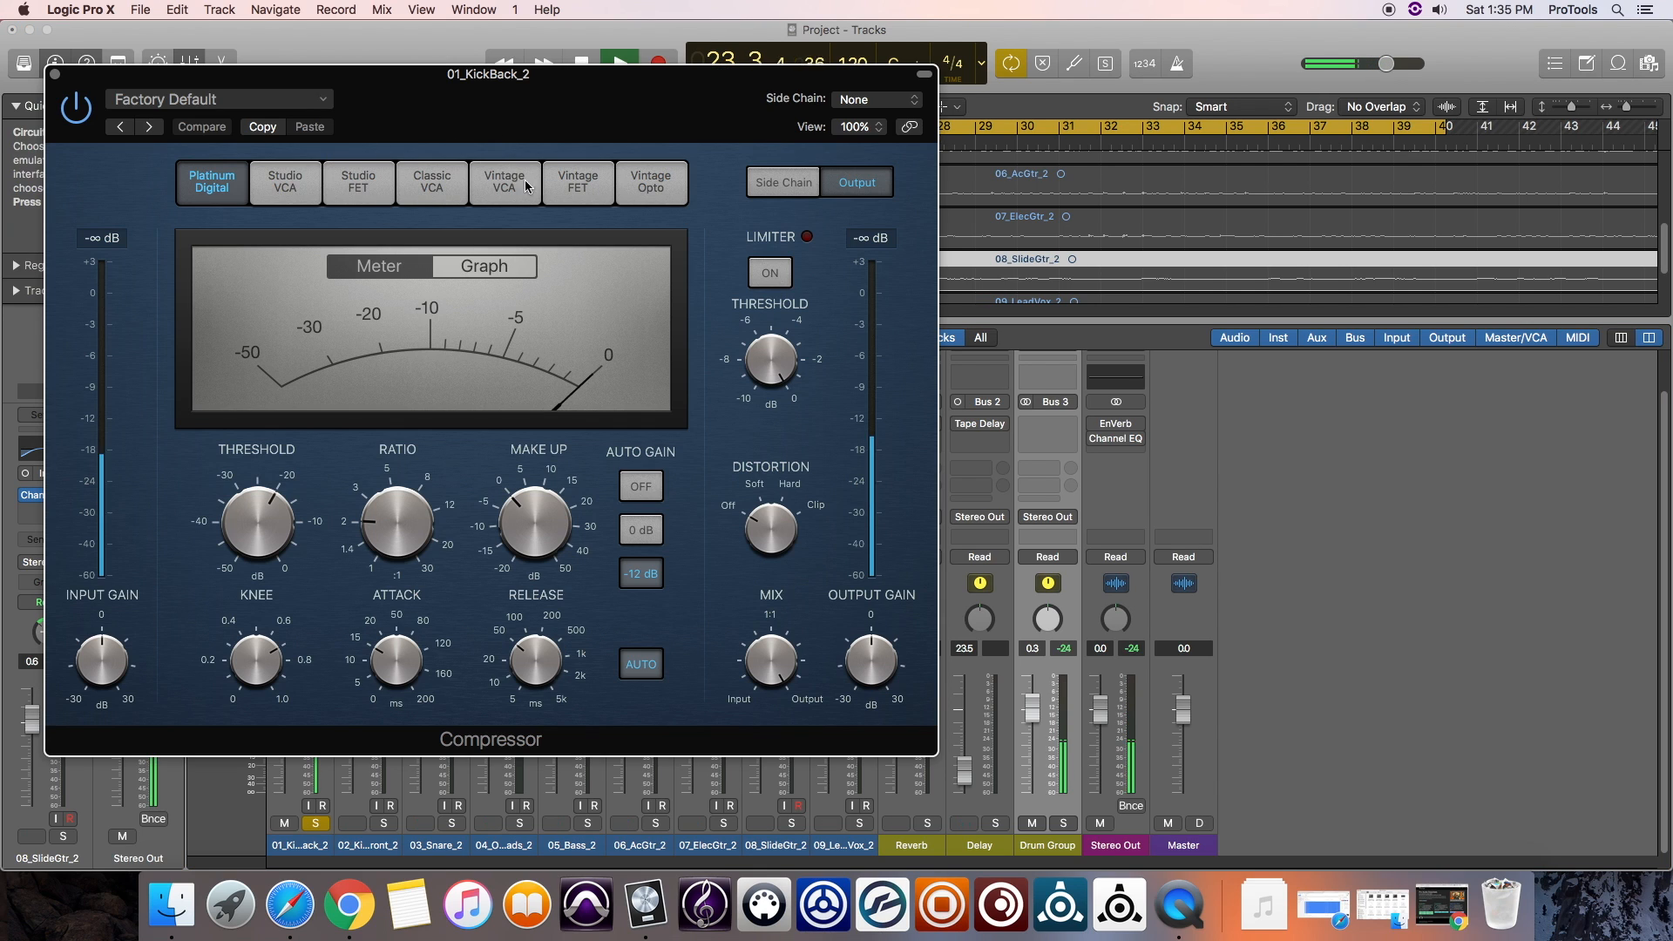
mouse_move(283, 540)
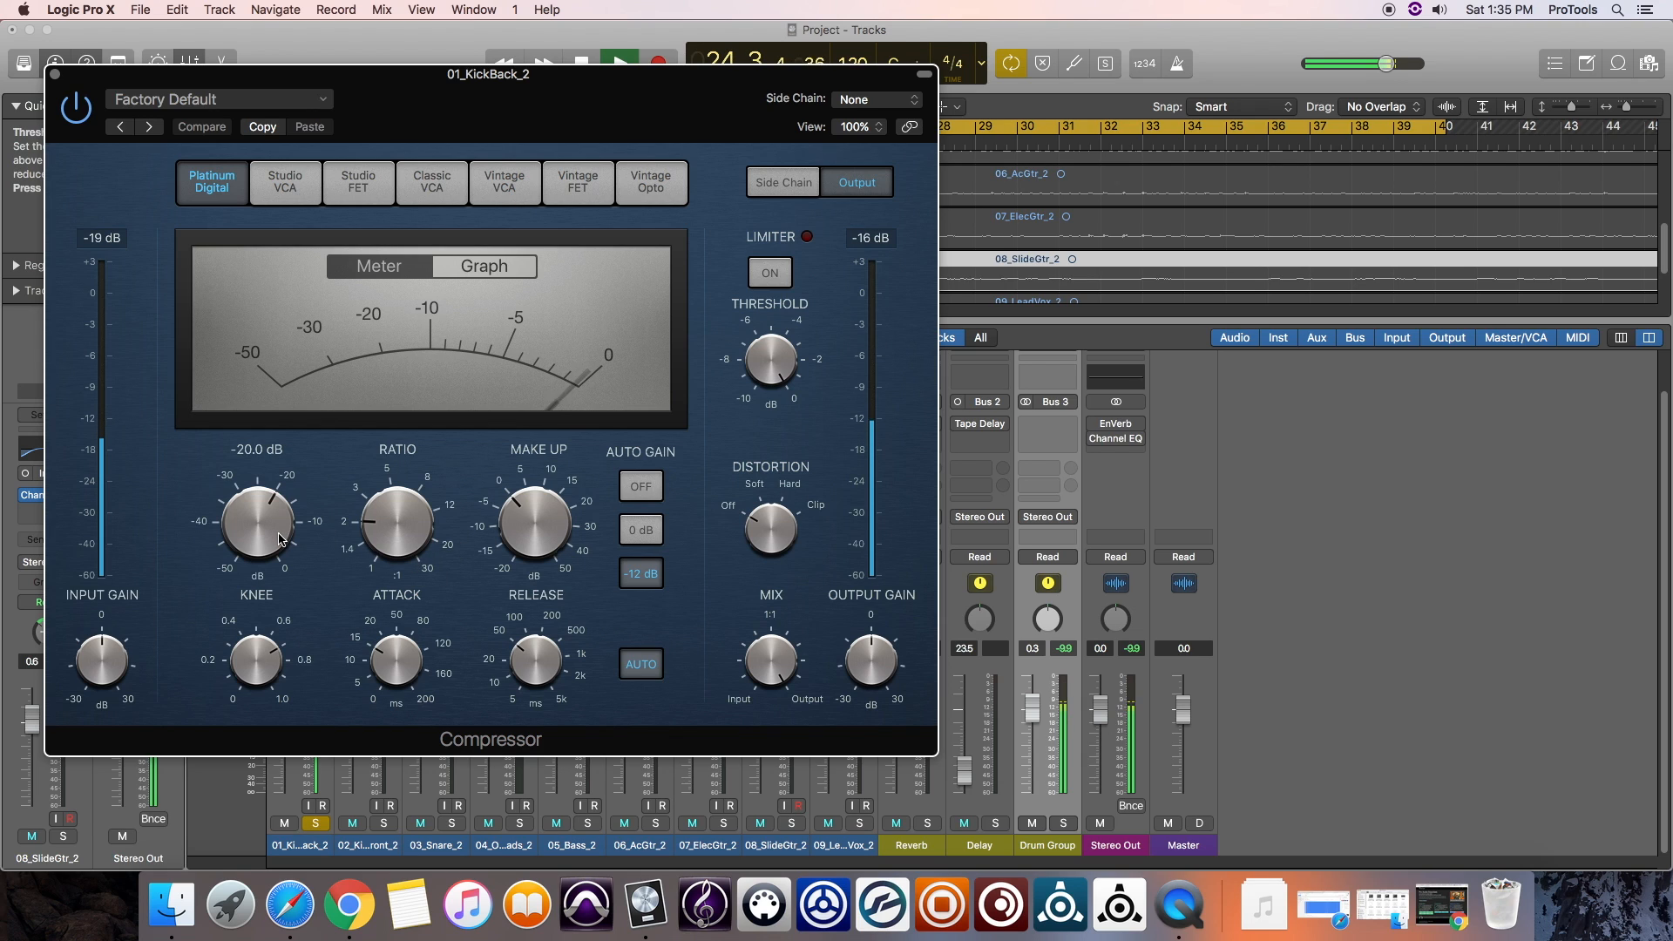
left_click(483, 268)
mouse_move(392, 552)
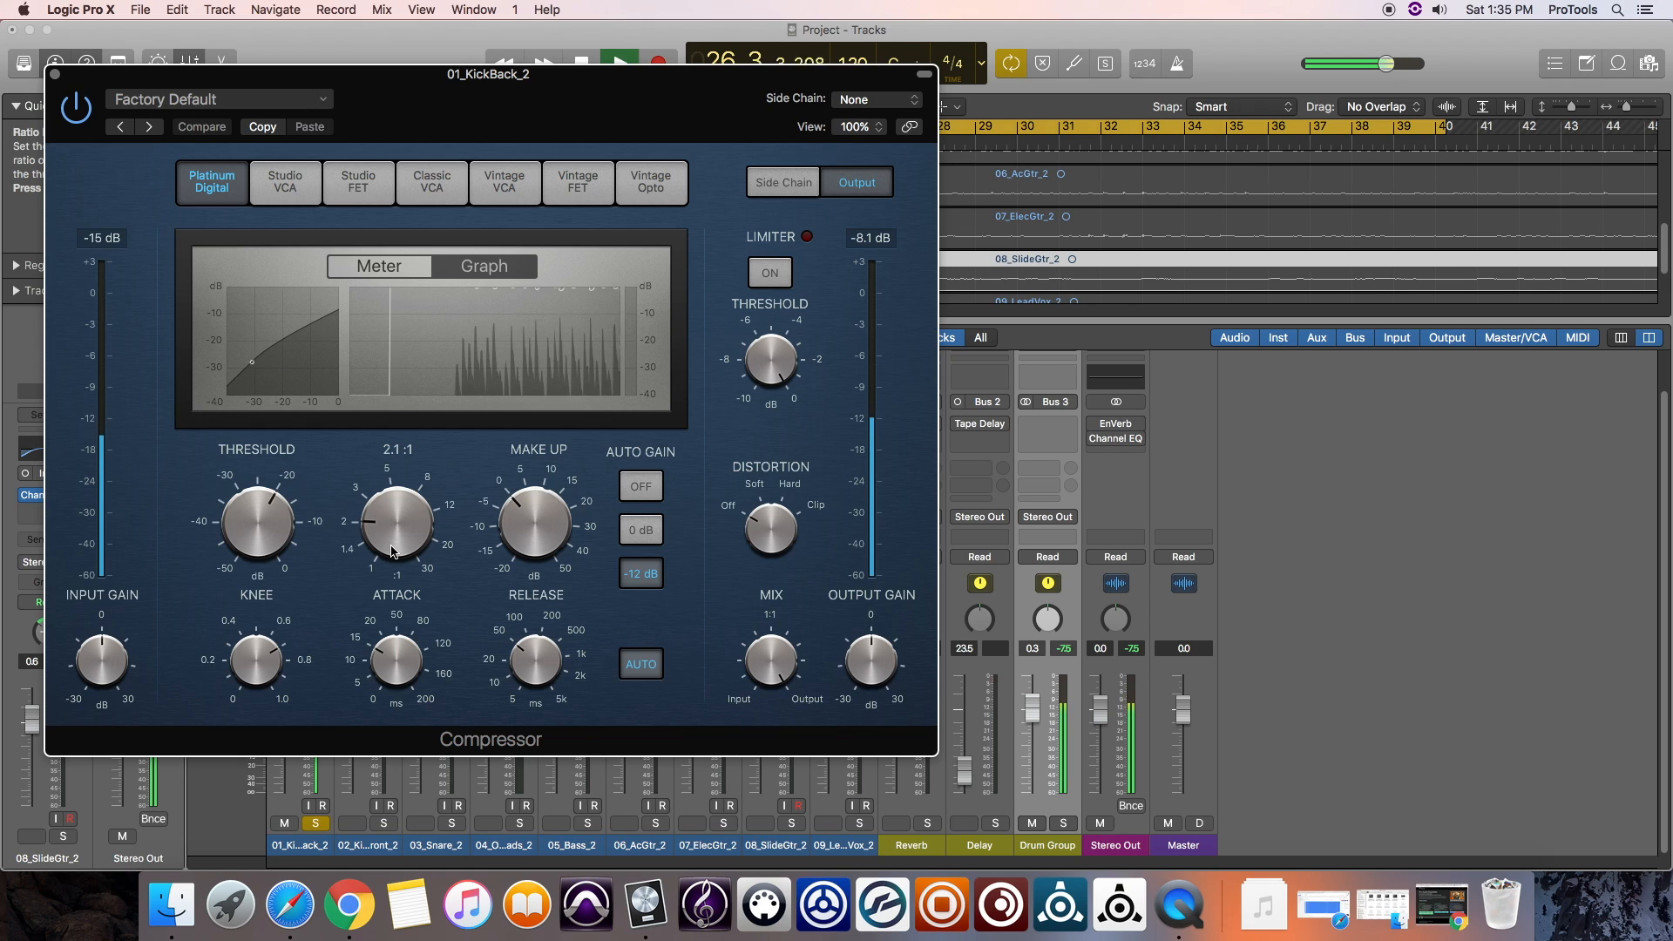
key("space")
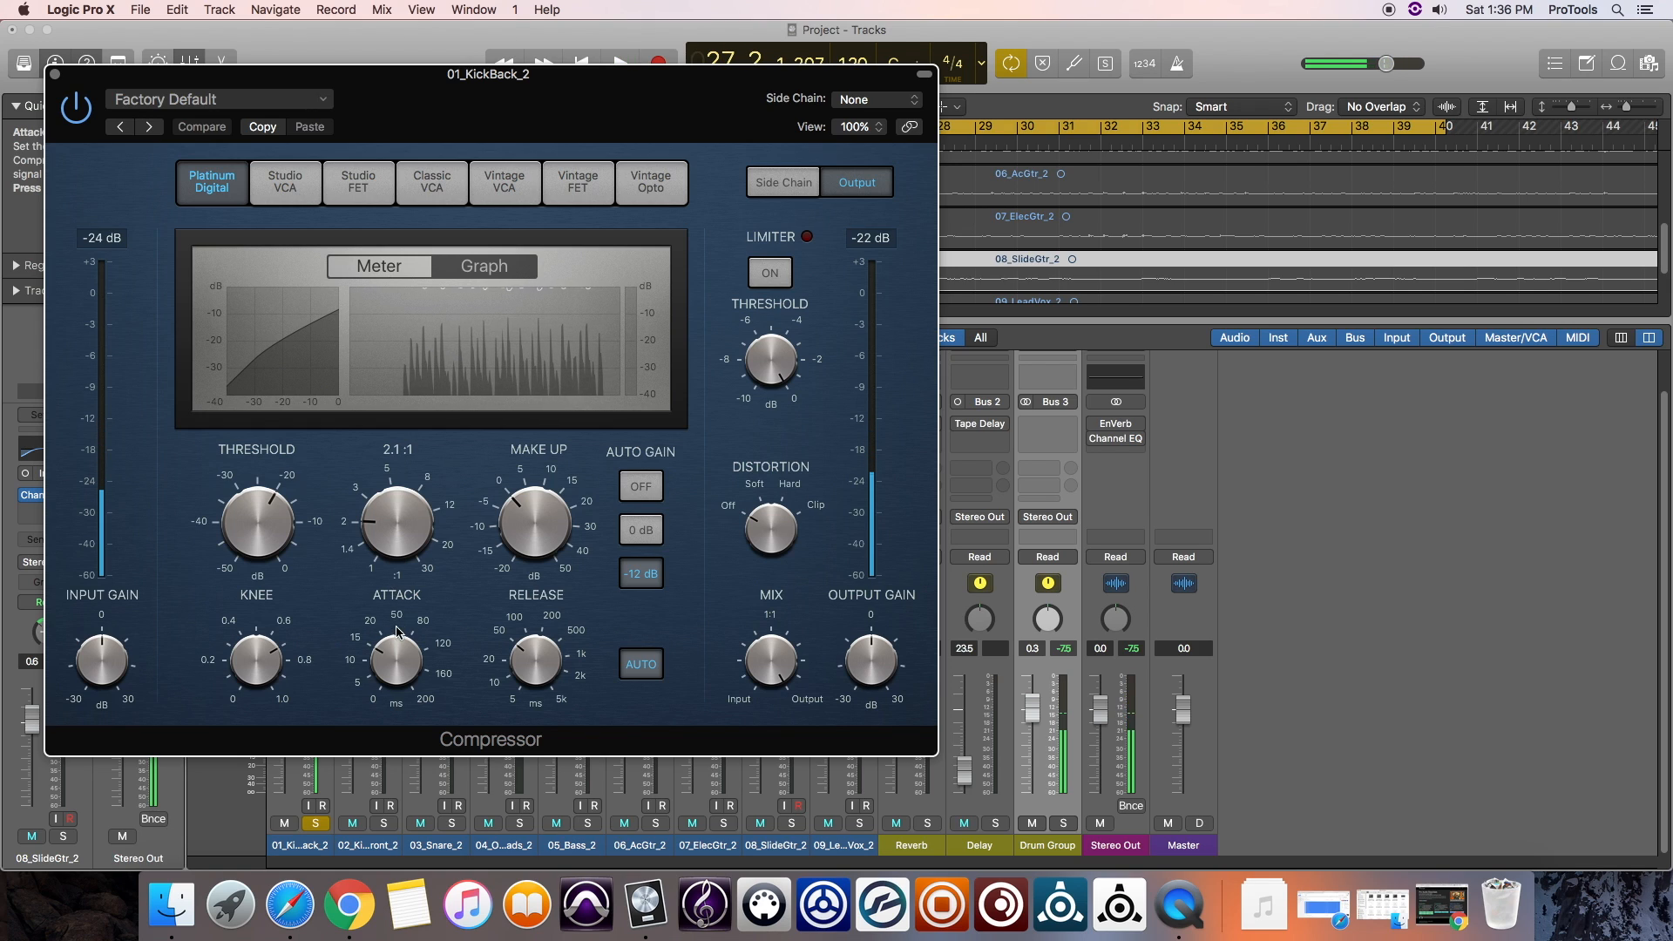
mouse_move(540, 672)
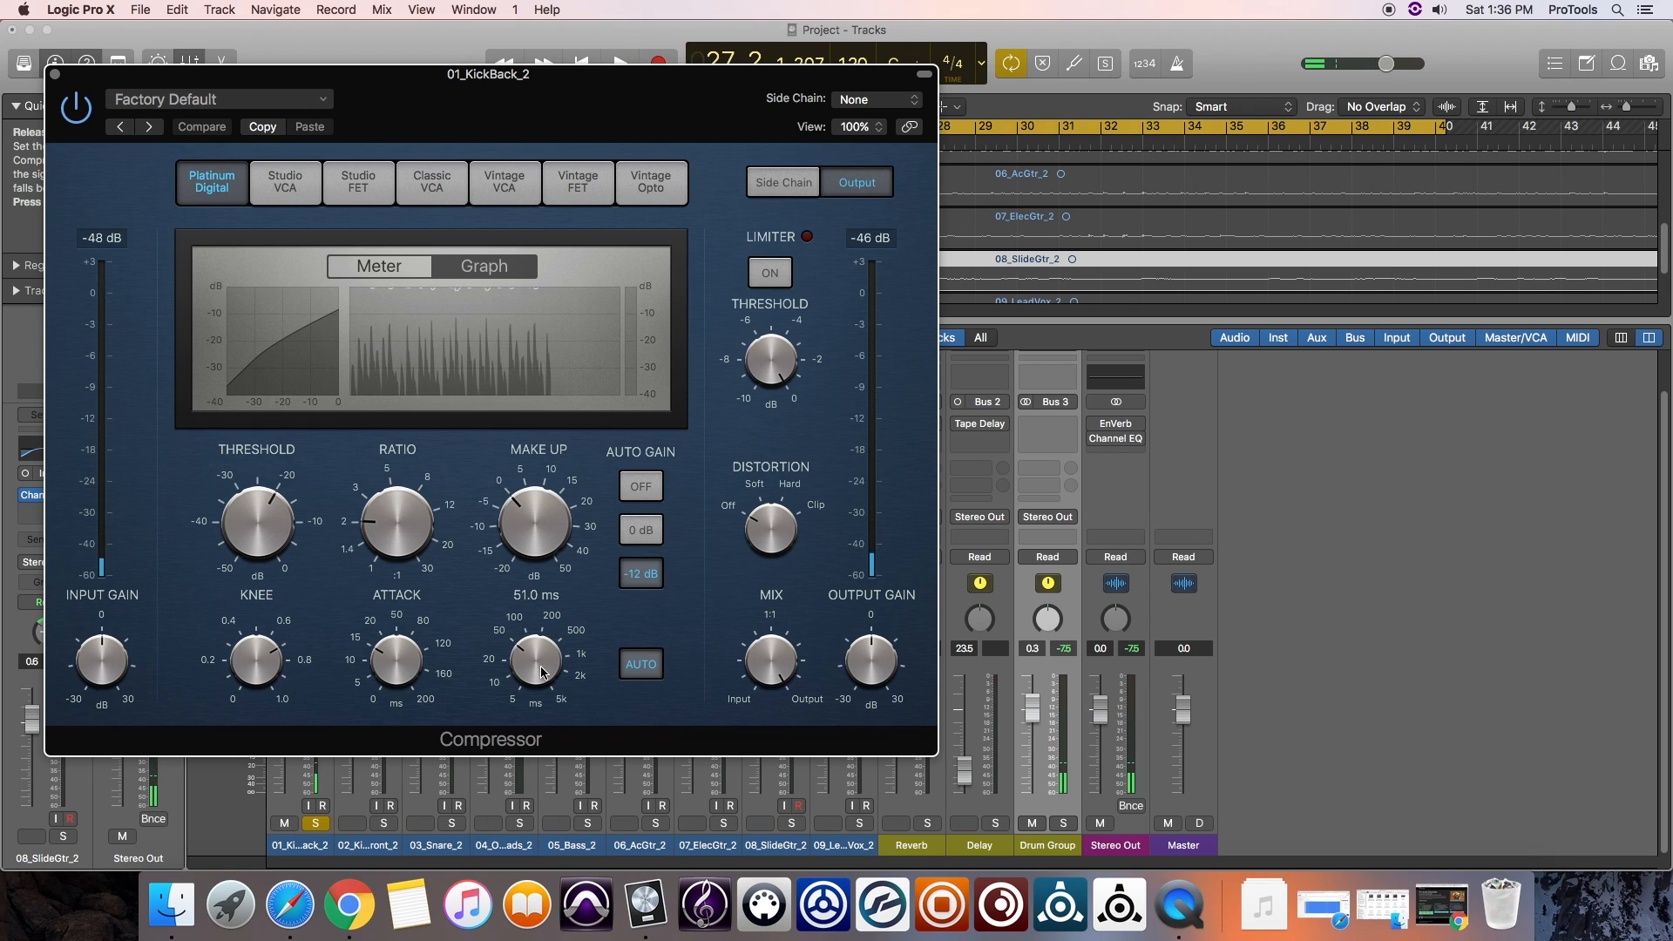
Set the kick back compressor's threshold to about -25 dB and its ratio to 2.5:1, audition it, and close the plug-in.
mouse_move(263, 530)
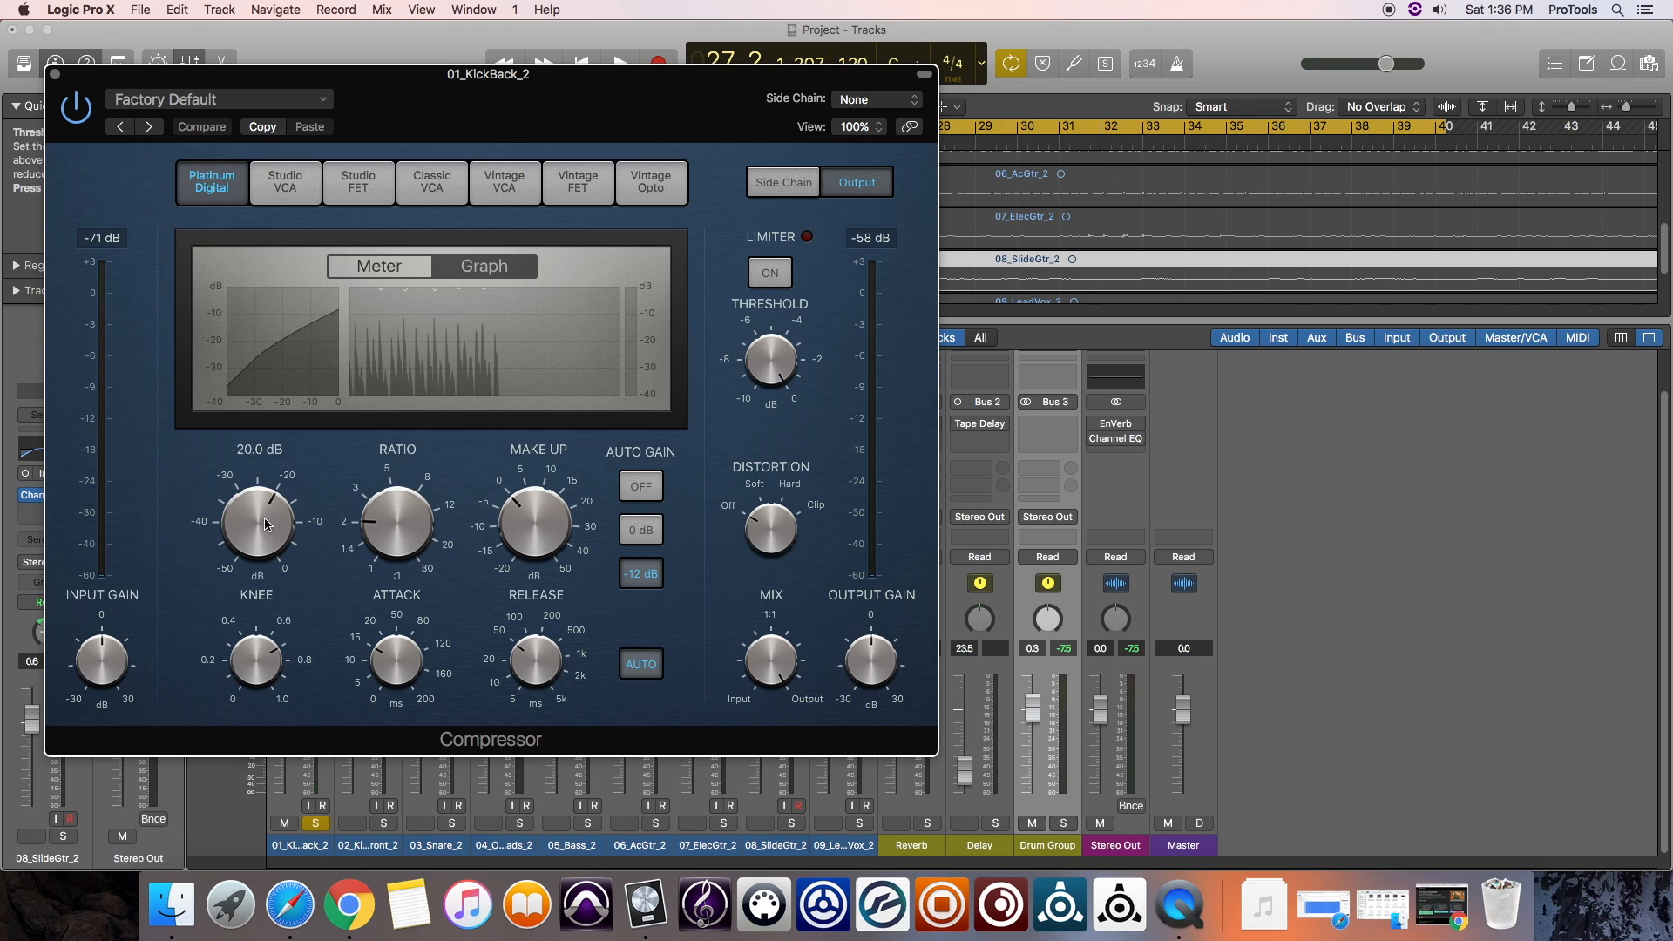
left_click_drag(264, 526, 264, 547)
left_click_drag(399, 529, 394, 516)
key("space")
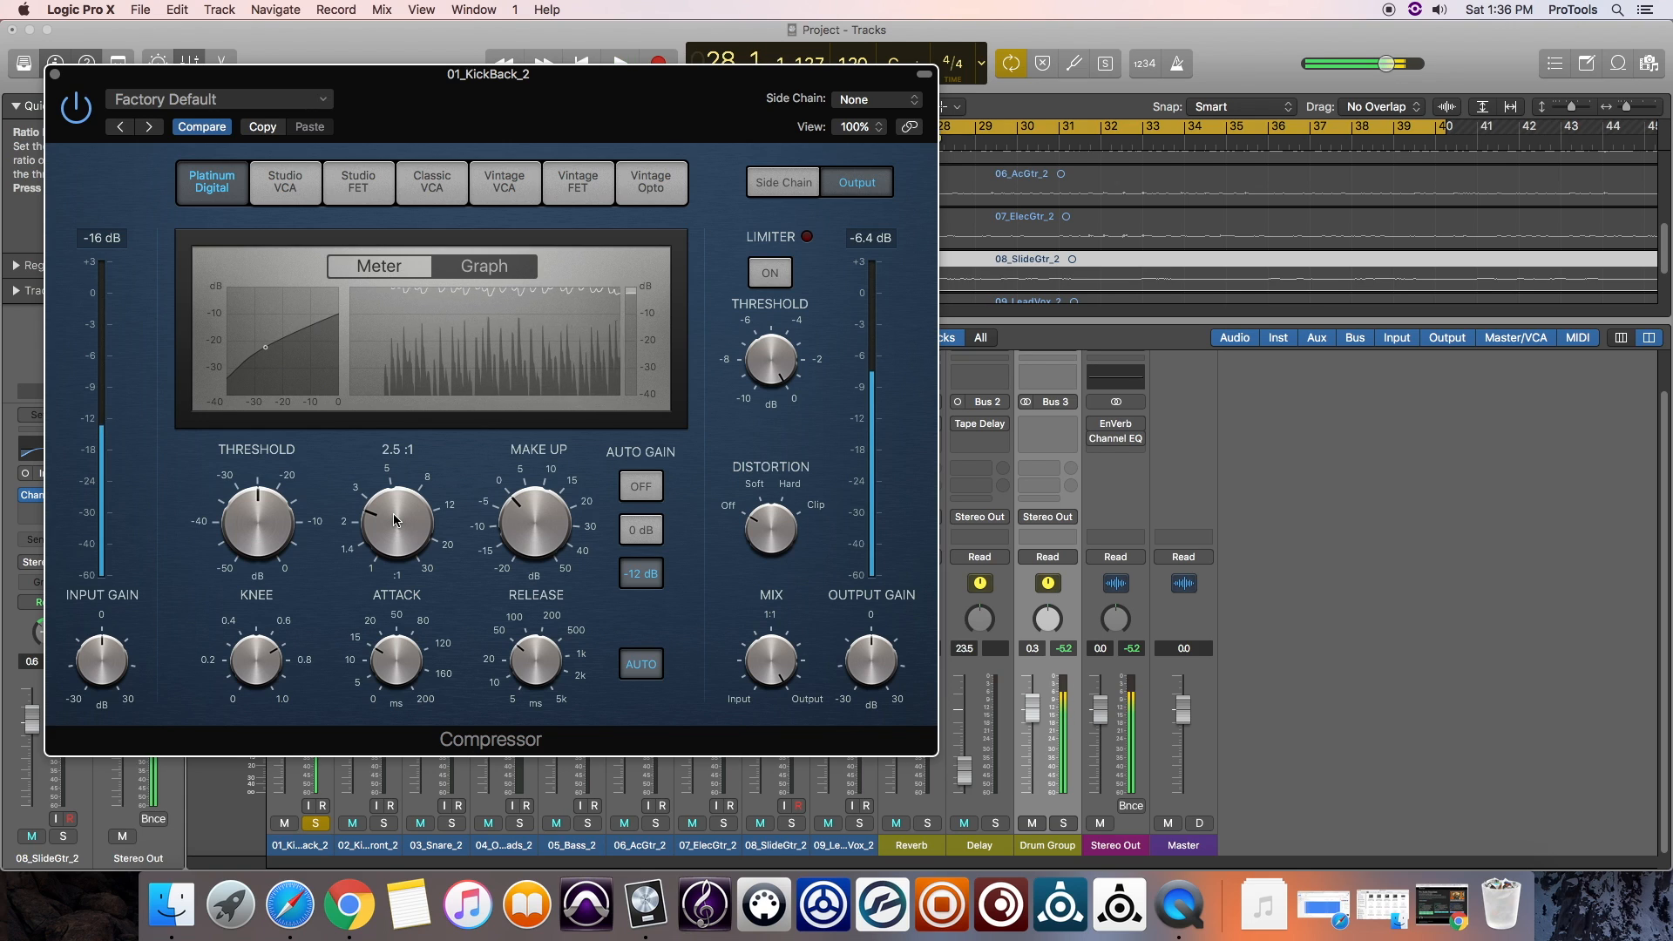
key("space")
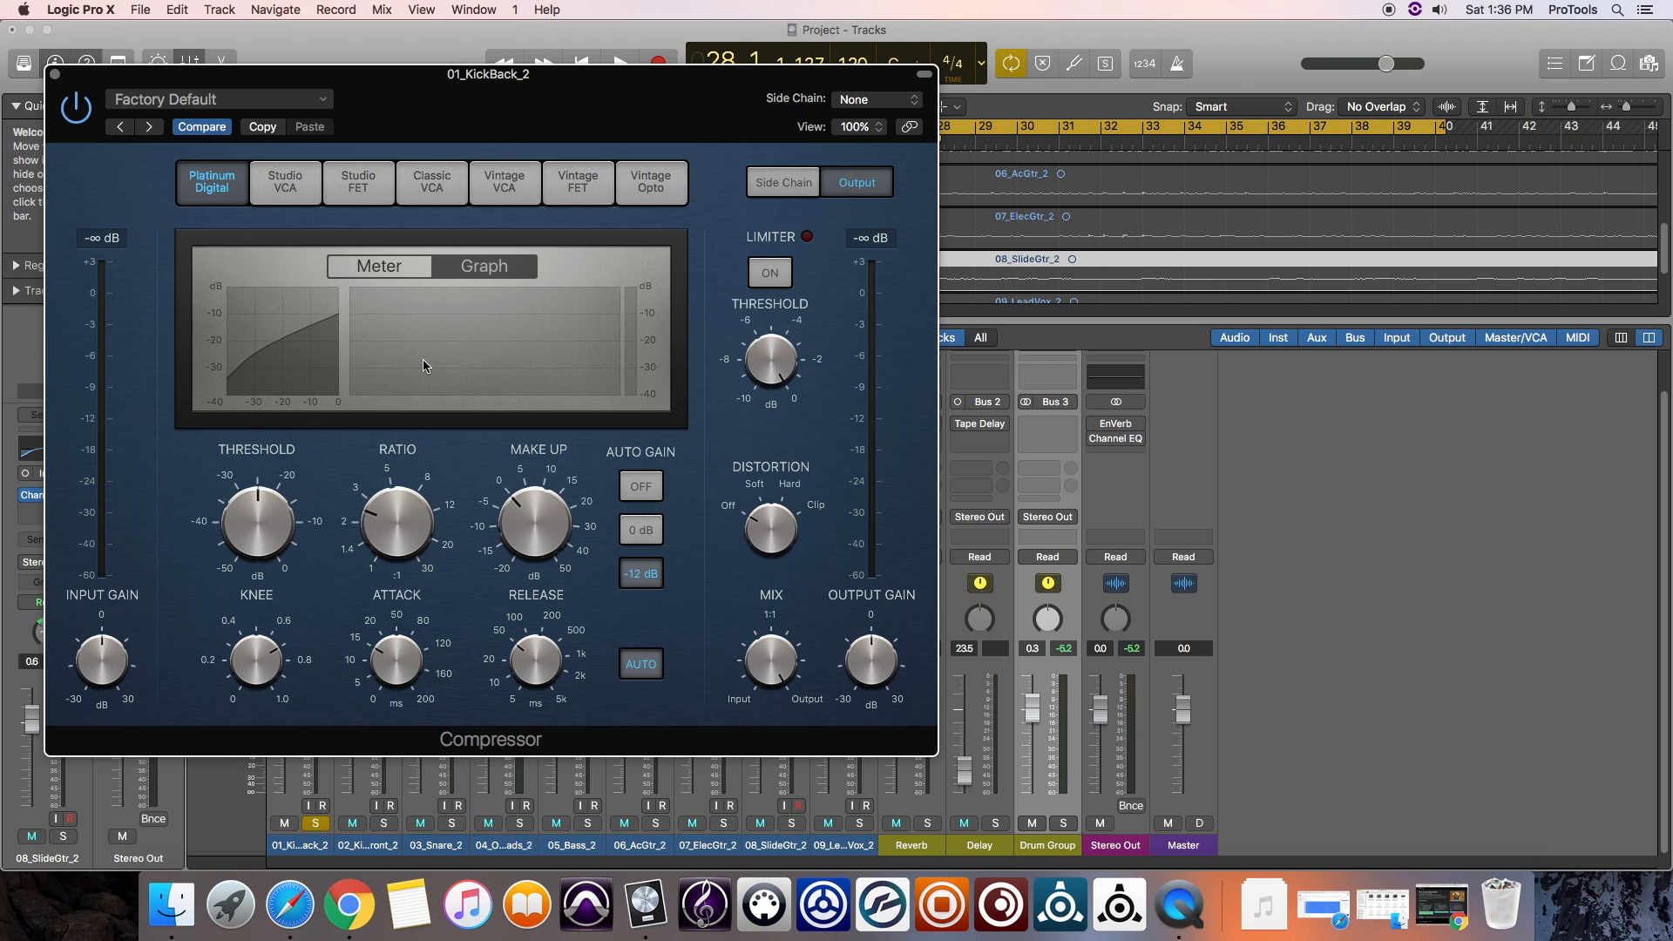
left_click(55, 75)
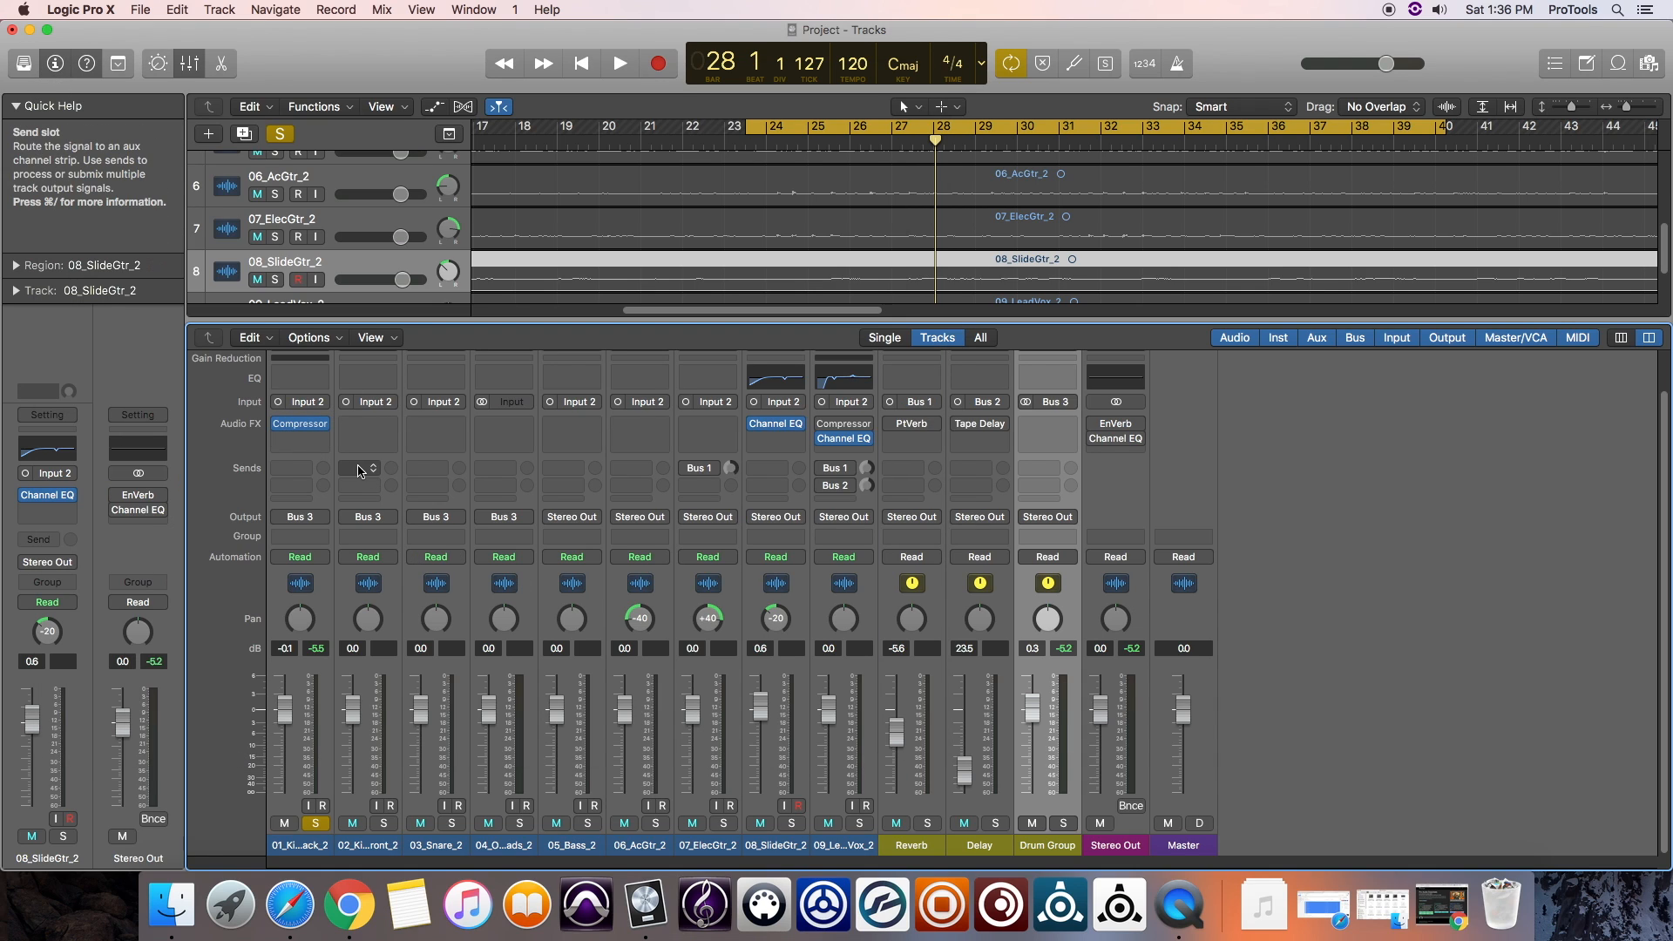
Move the solo from 01_KickBack_2 to 02_KickFront_2 and audition the front kick.
left_click(383, 824)
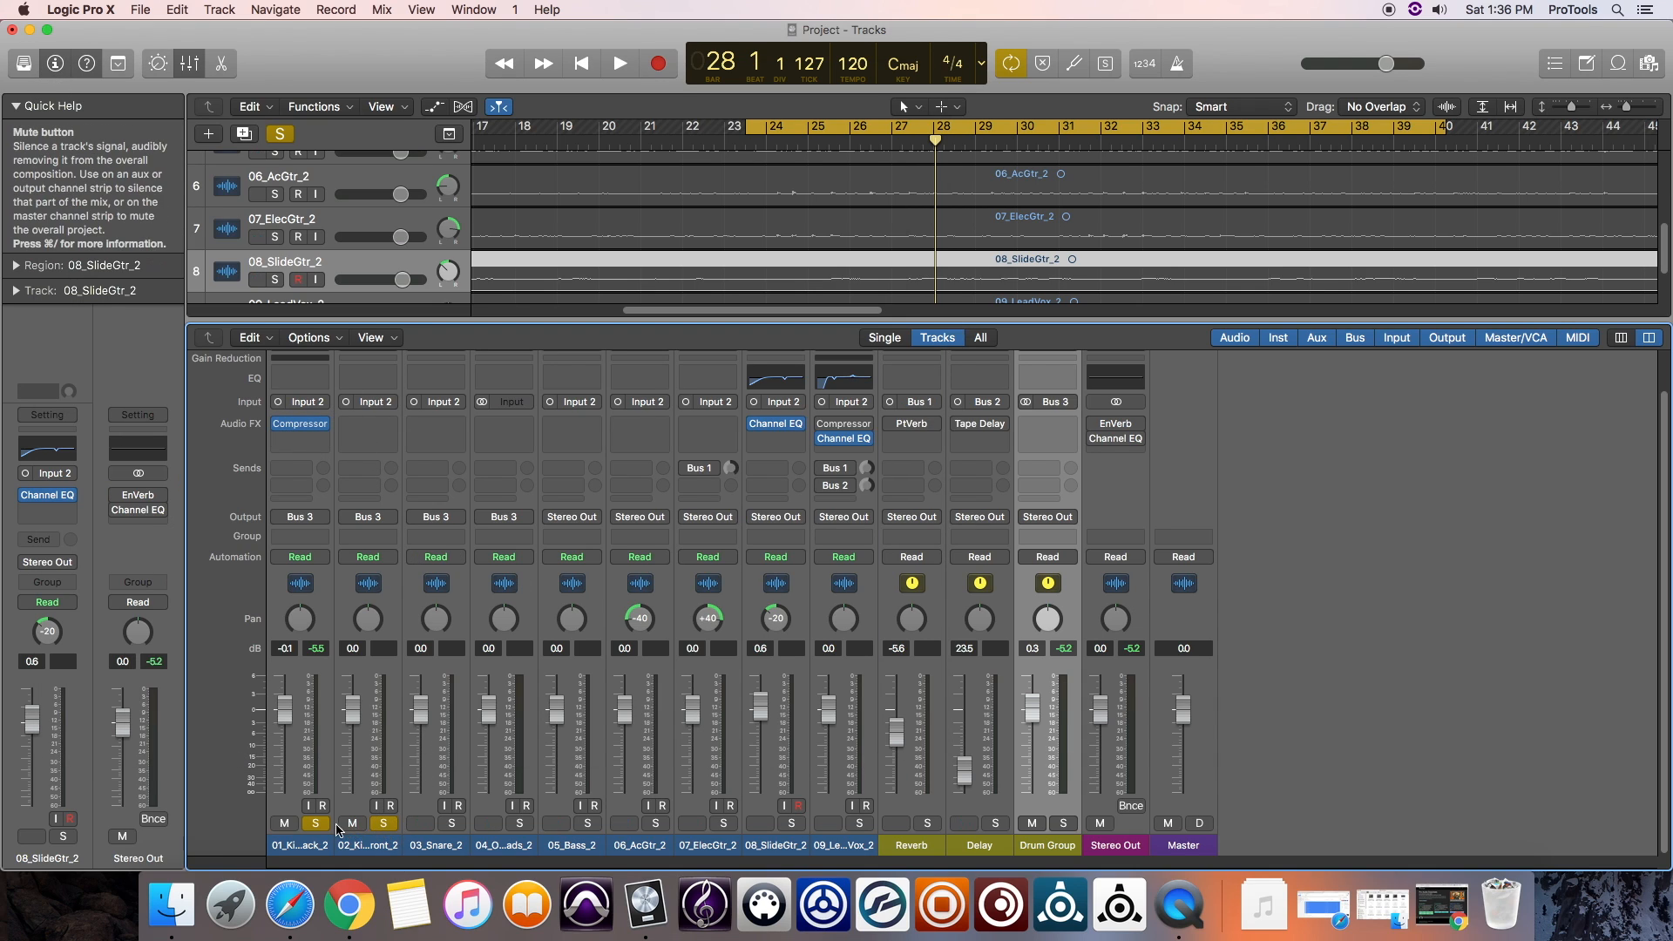
left_click(317, 823)
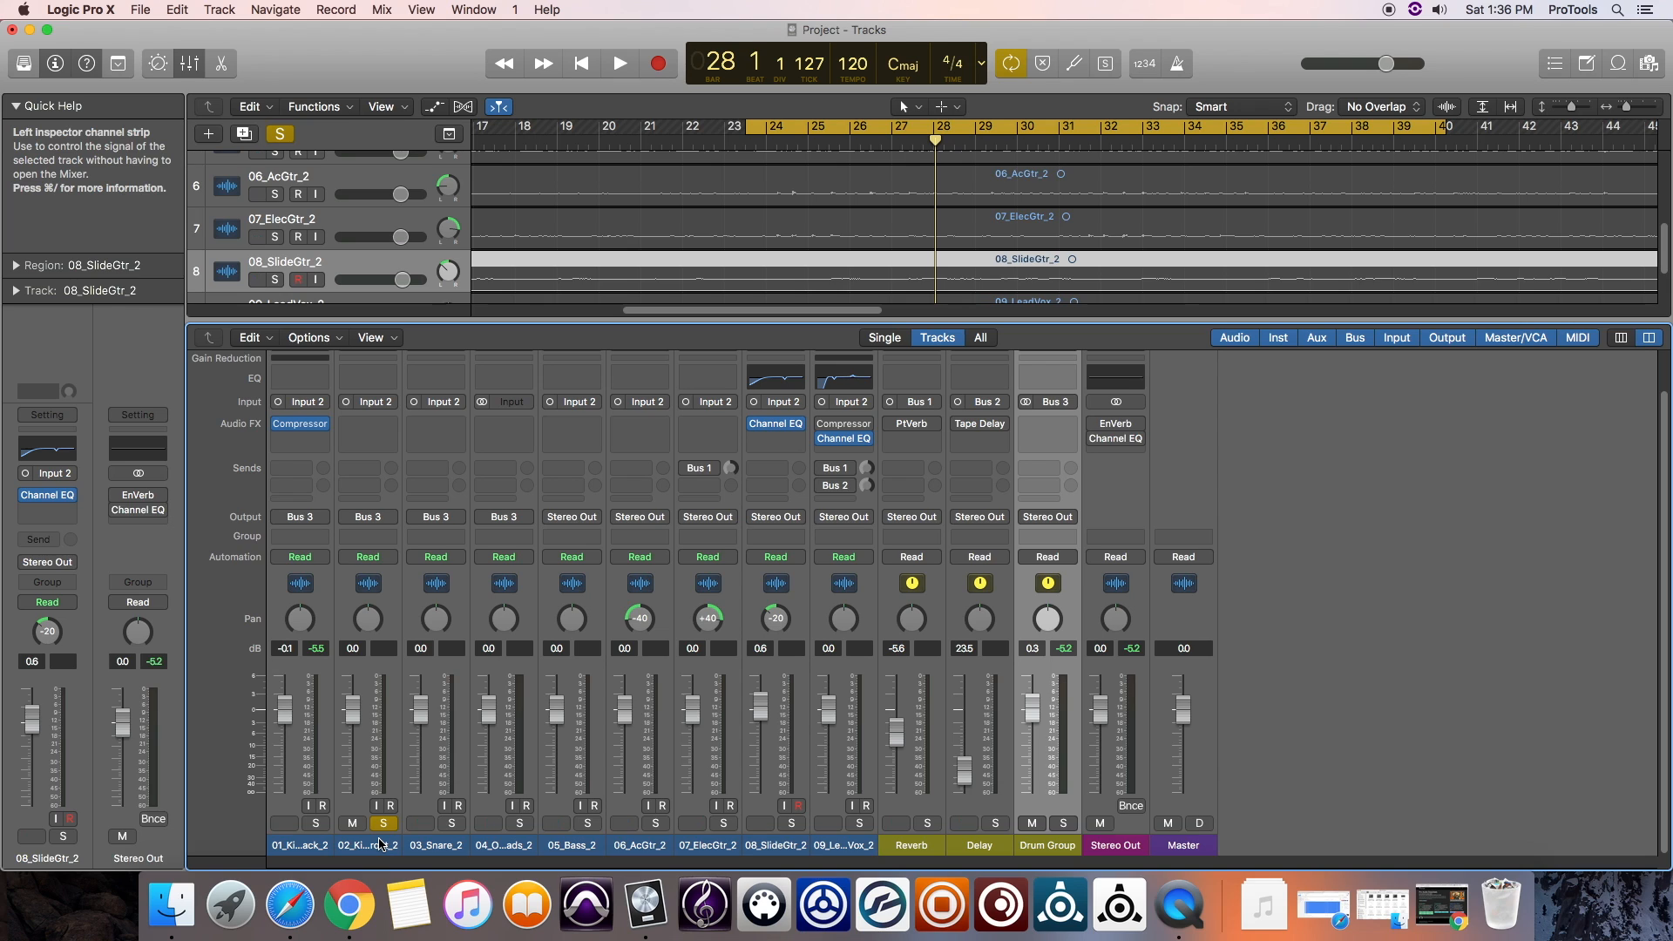
key("space")
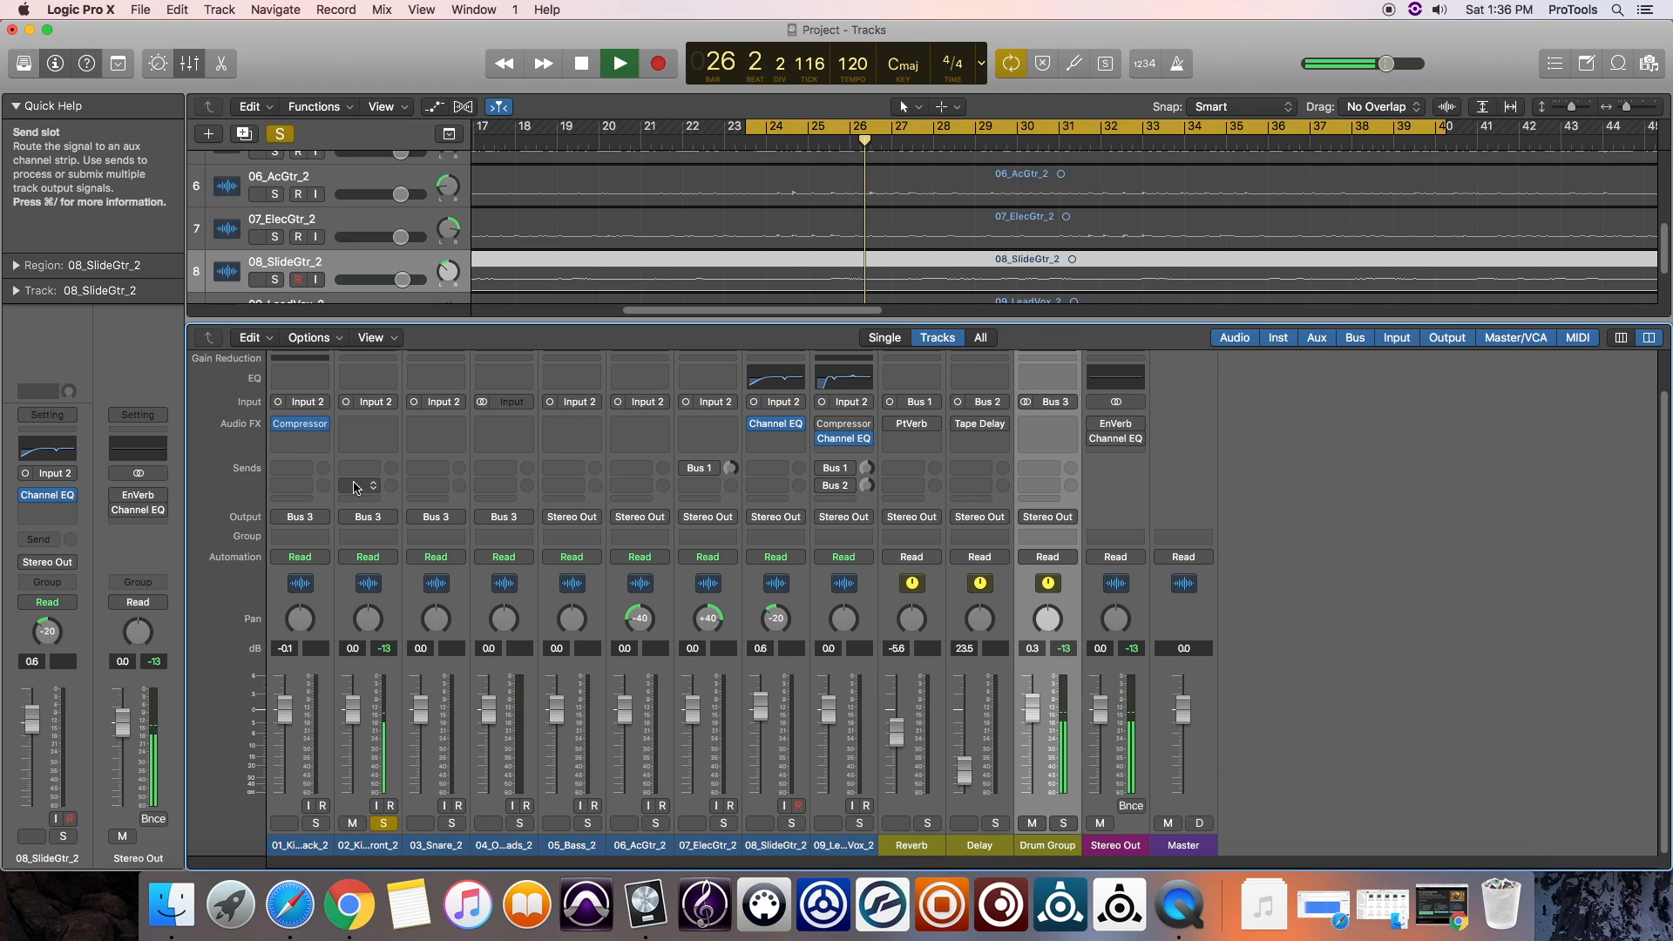
key("space")
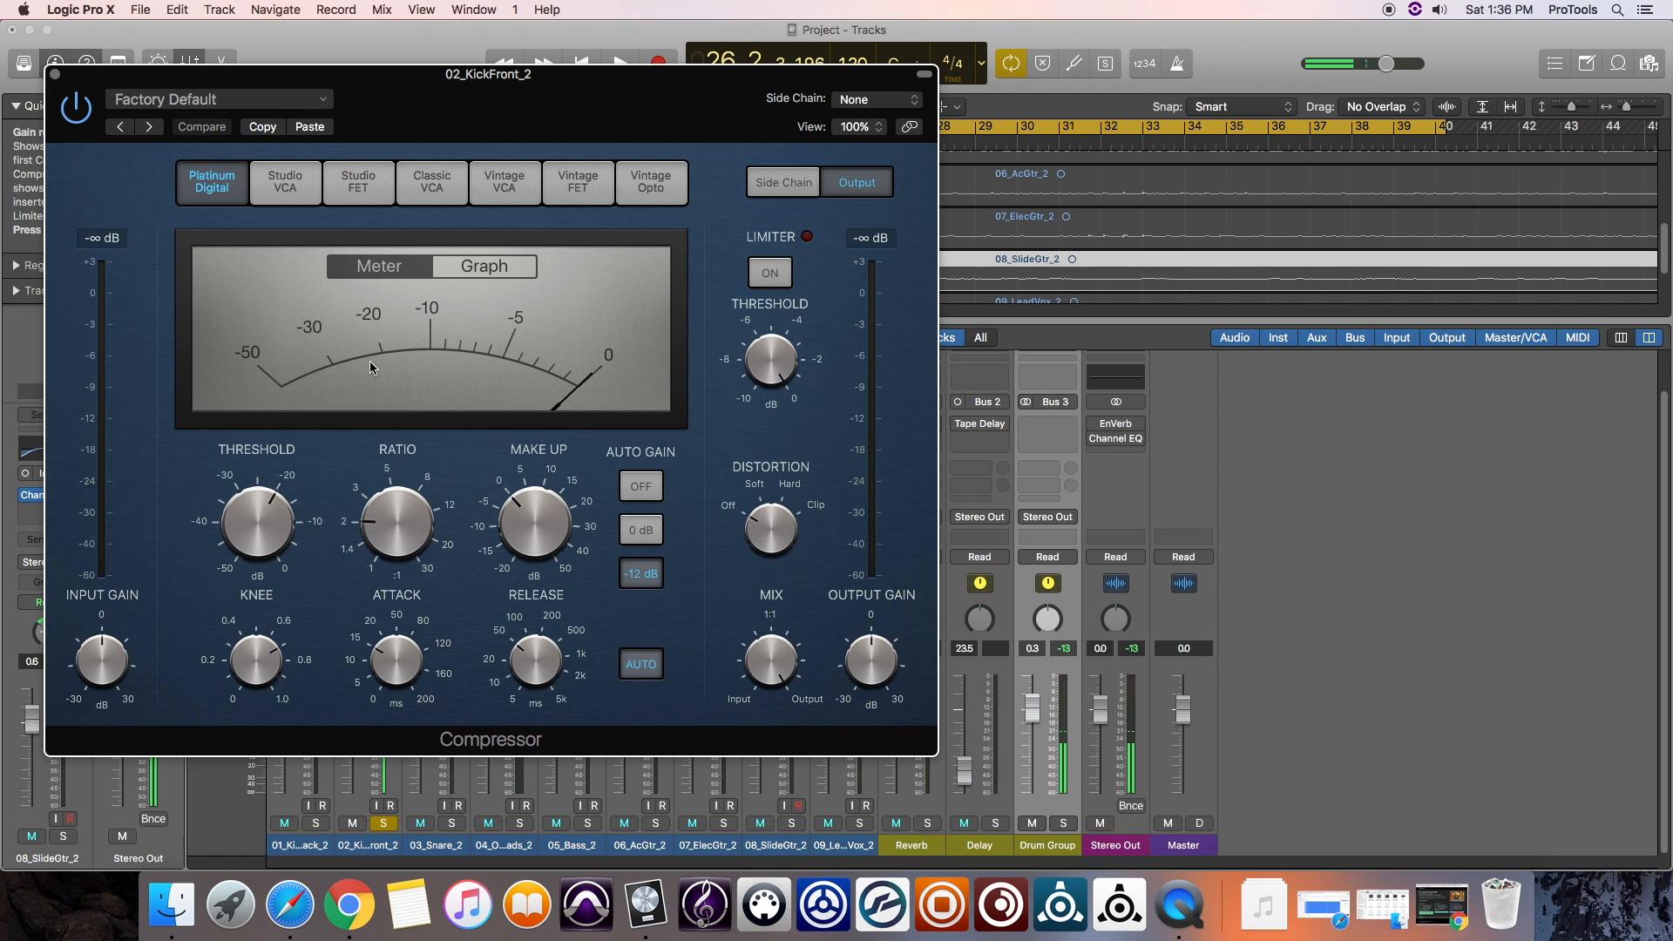
Add a Compressor to the 02_KickFront_2 track, set its ratio to 2.5:1, and start playback to hear it.
left_click(366, 360)
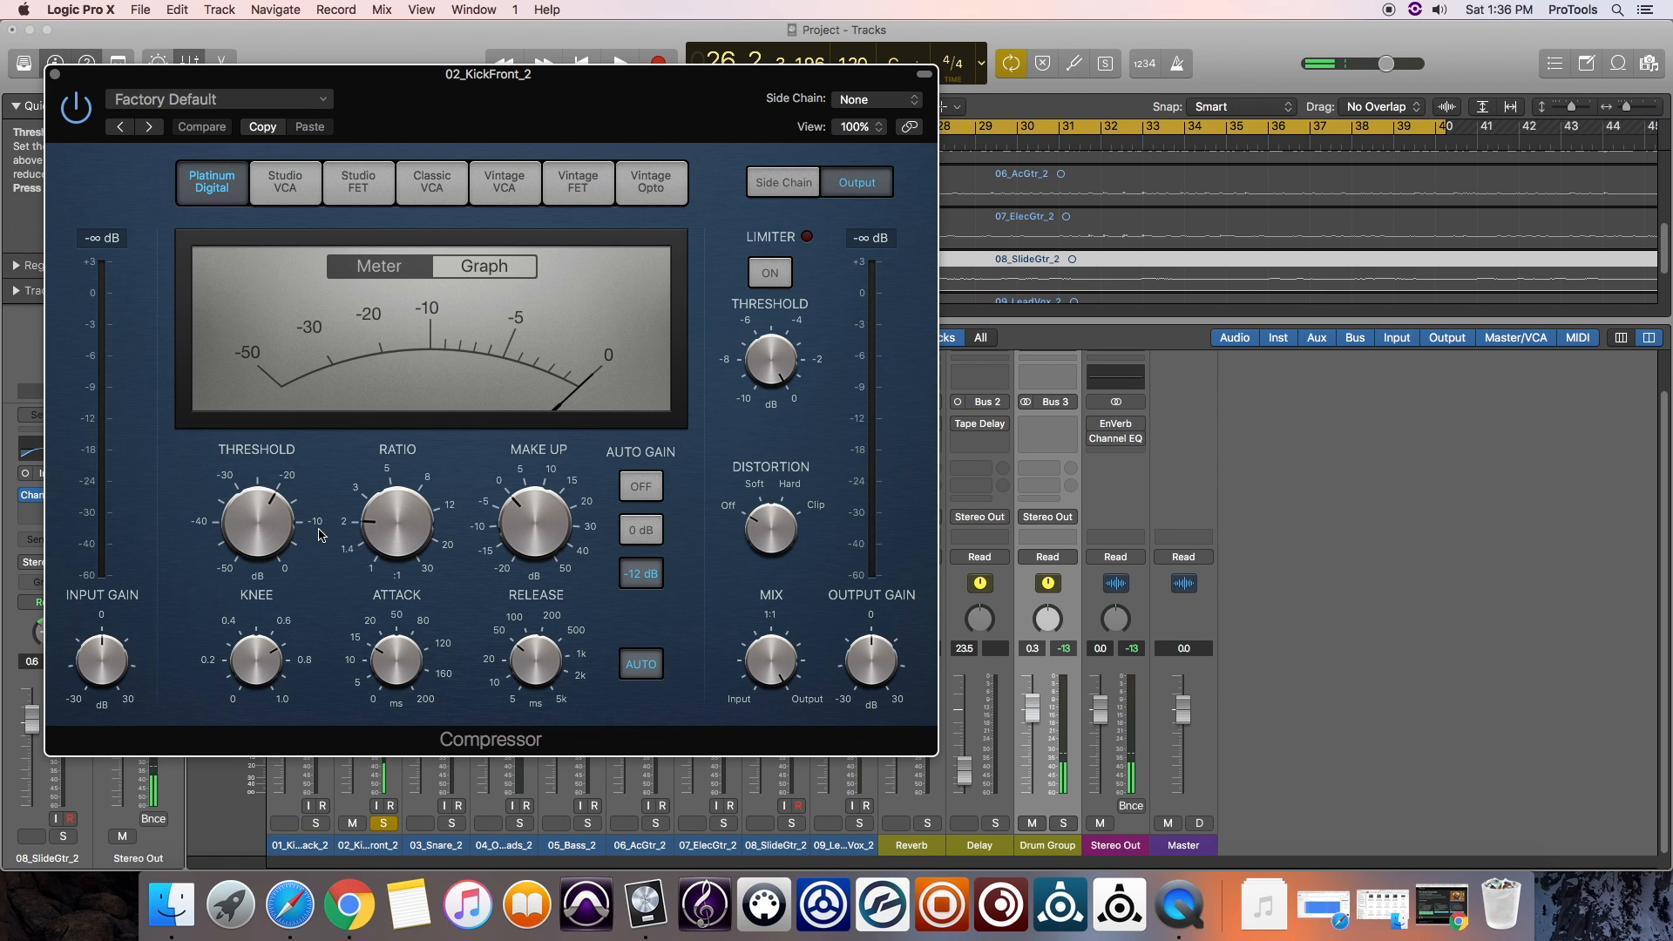
left_click_drag(391, 541, 391, 524)
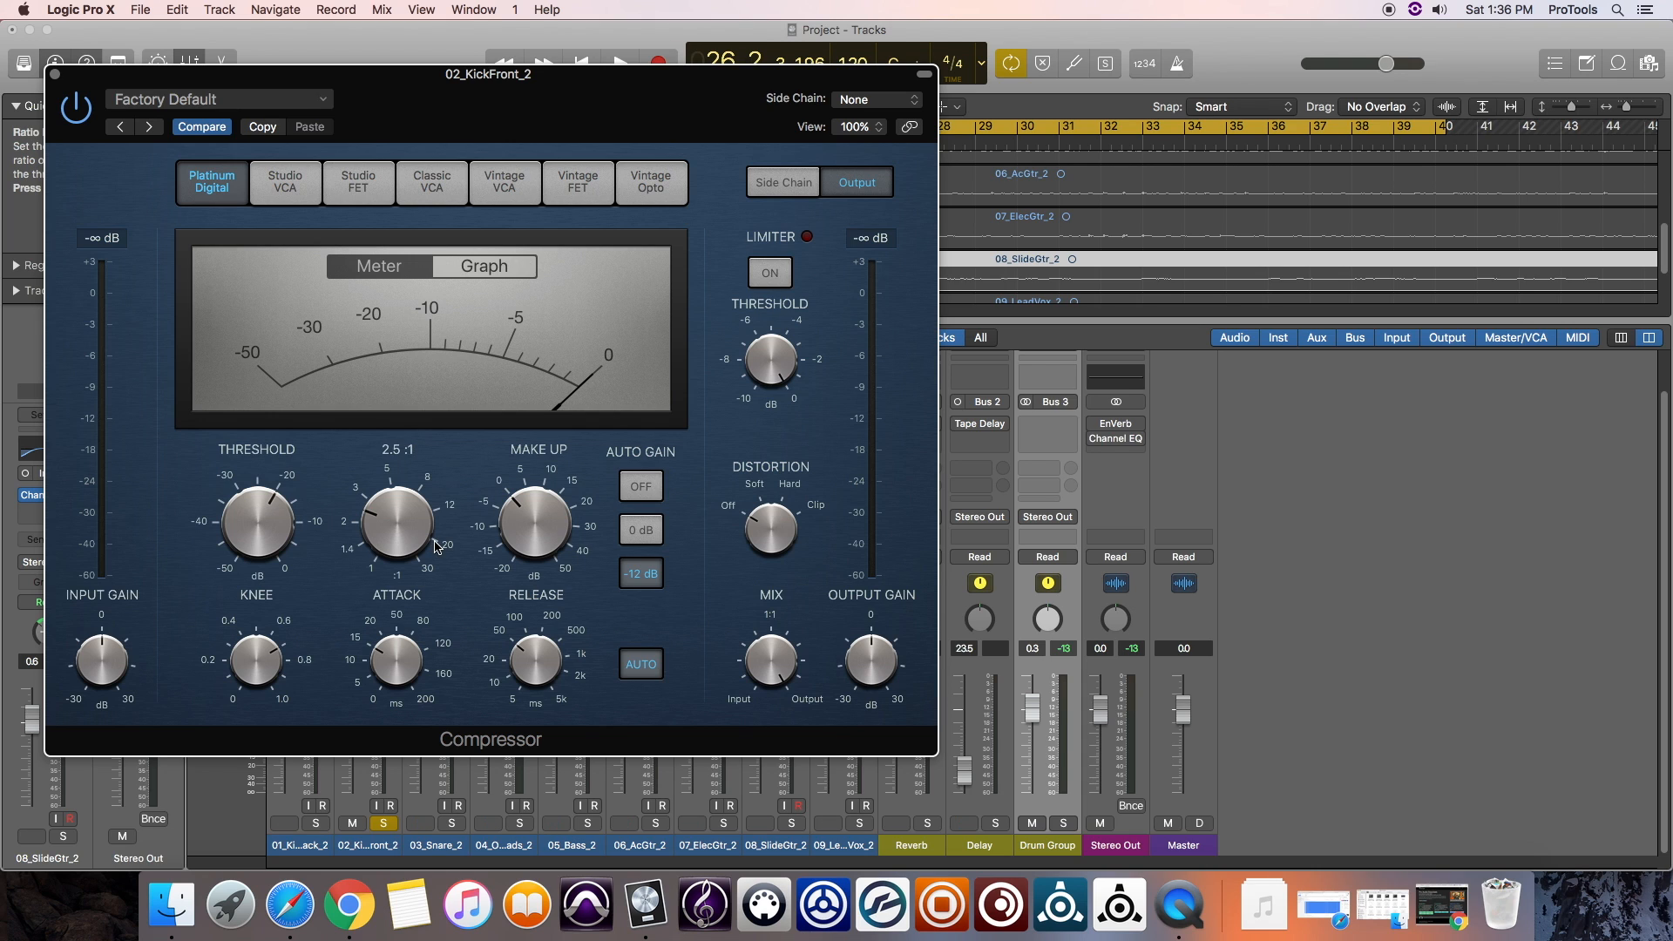
key("space")
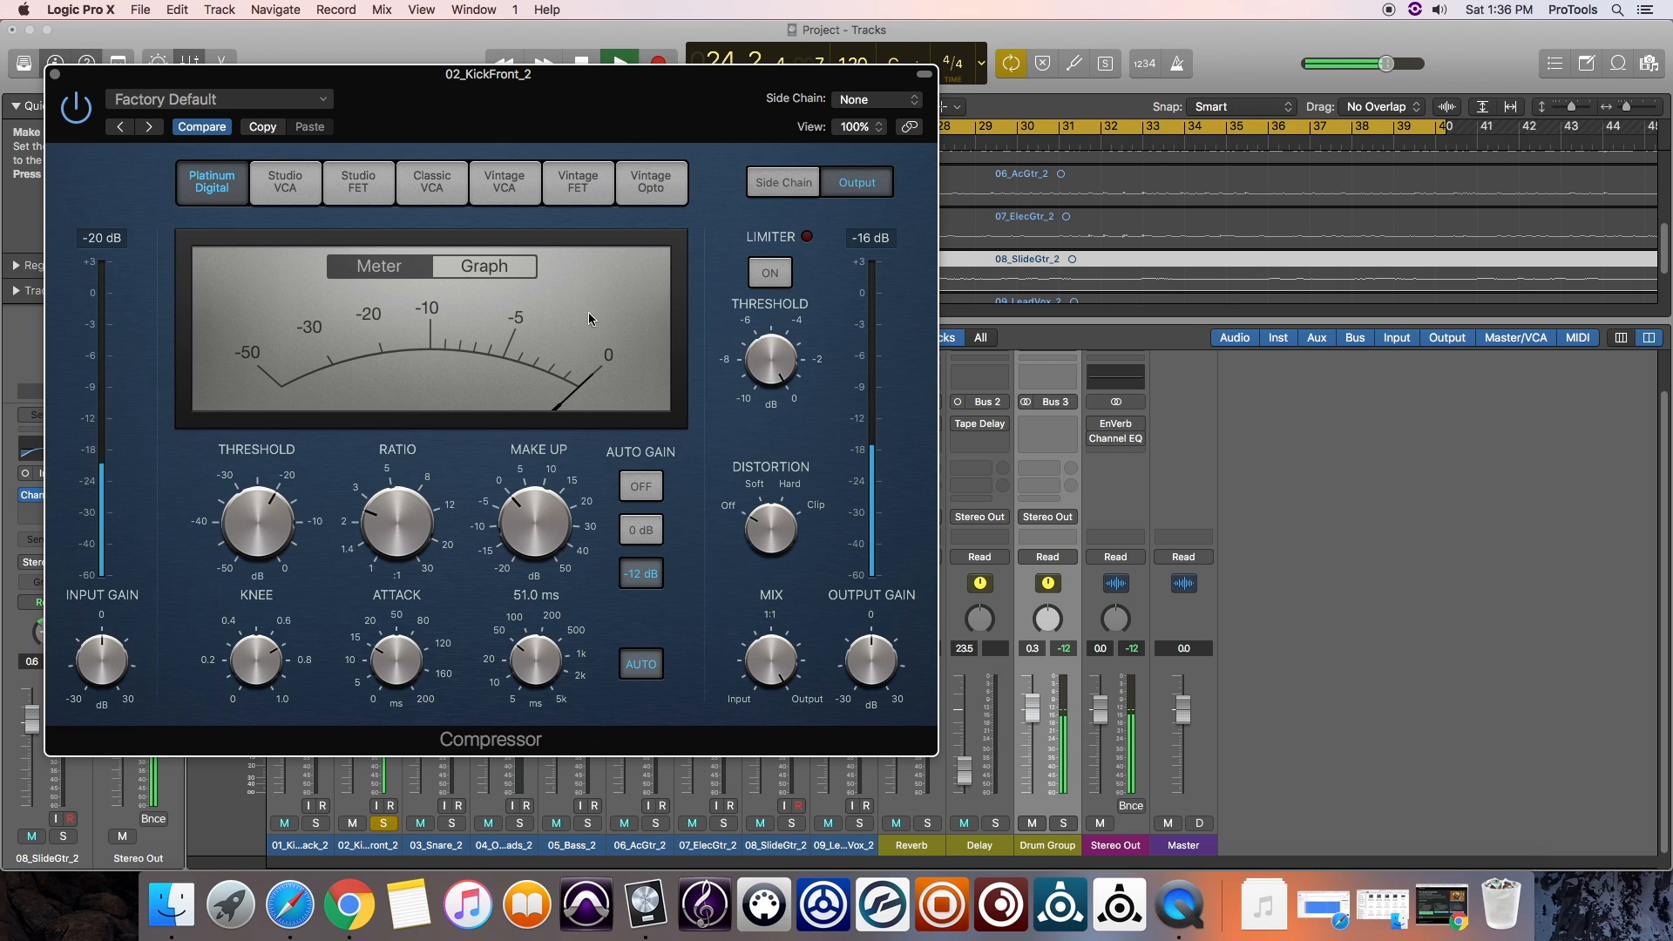
Solo 01_KickBack_2 together with 02_KickFront_2, audition both kicks, and close the front kick's compressor.
left_click_drag(486, 81, 922, 70)
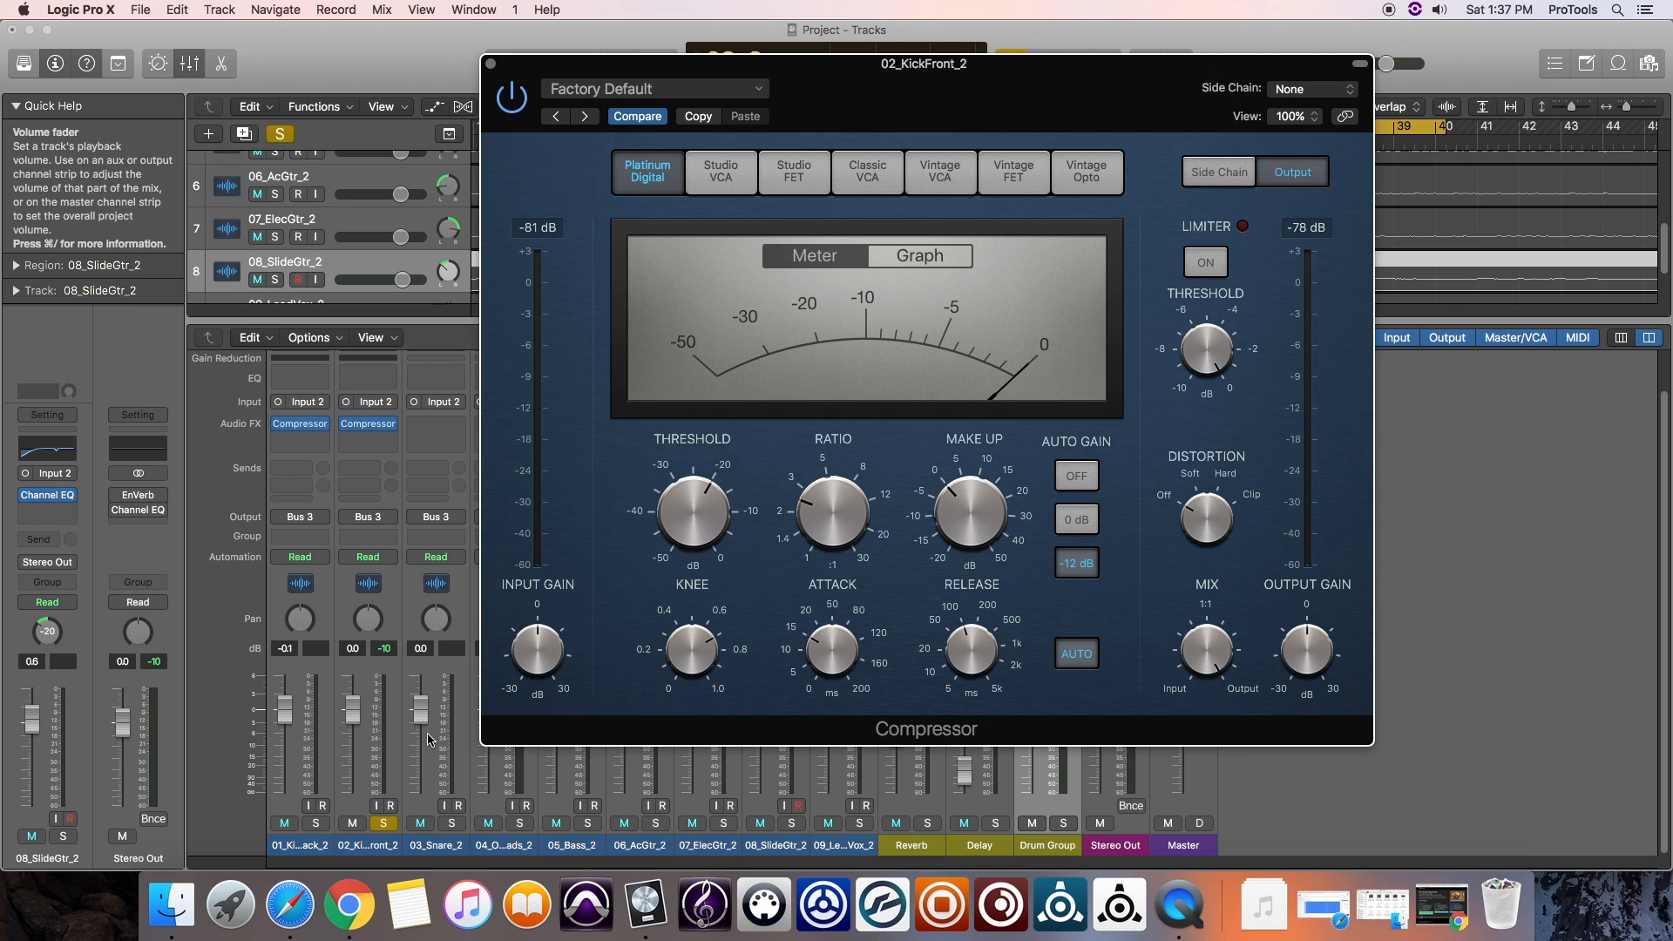
left_click(317, 823)
key("space")
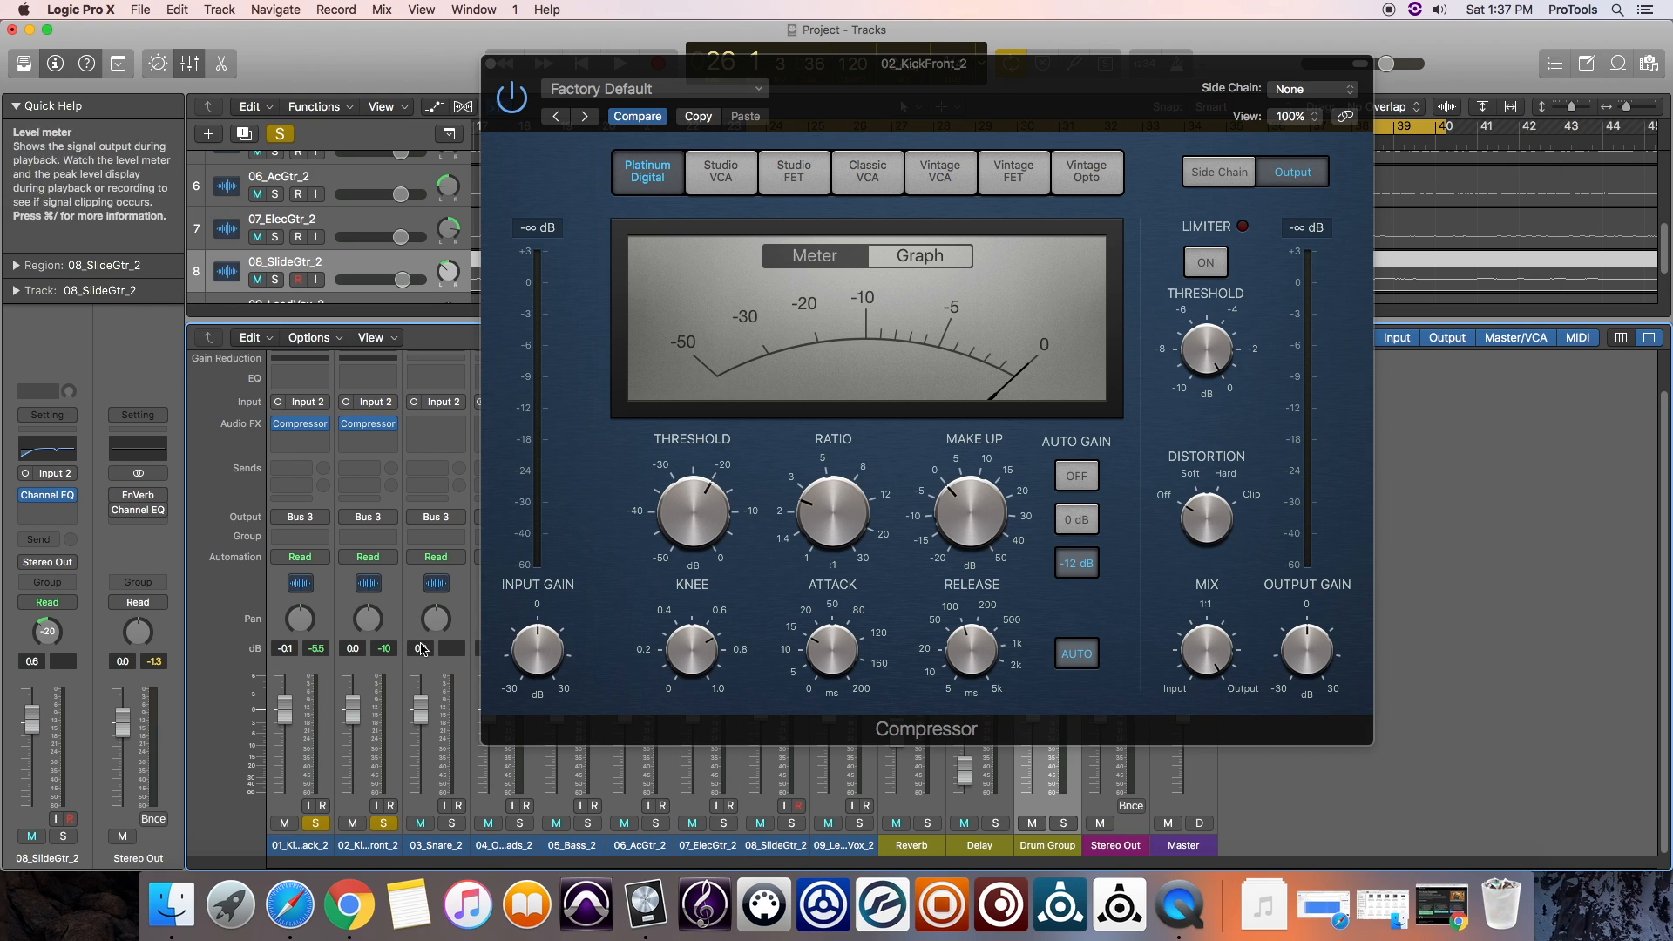
left_click(492, 68)
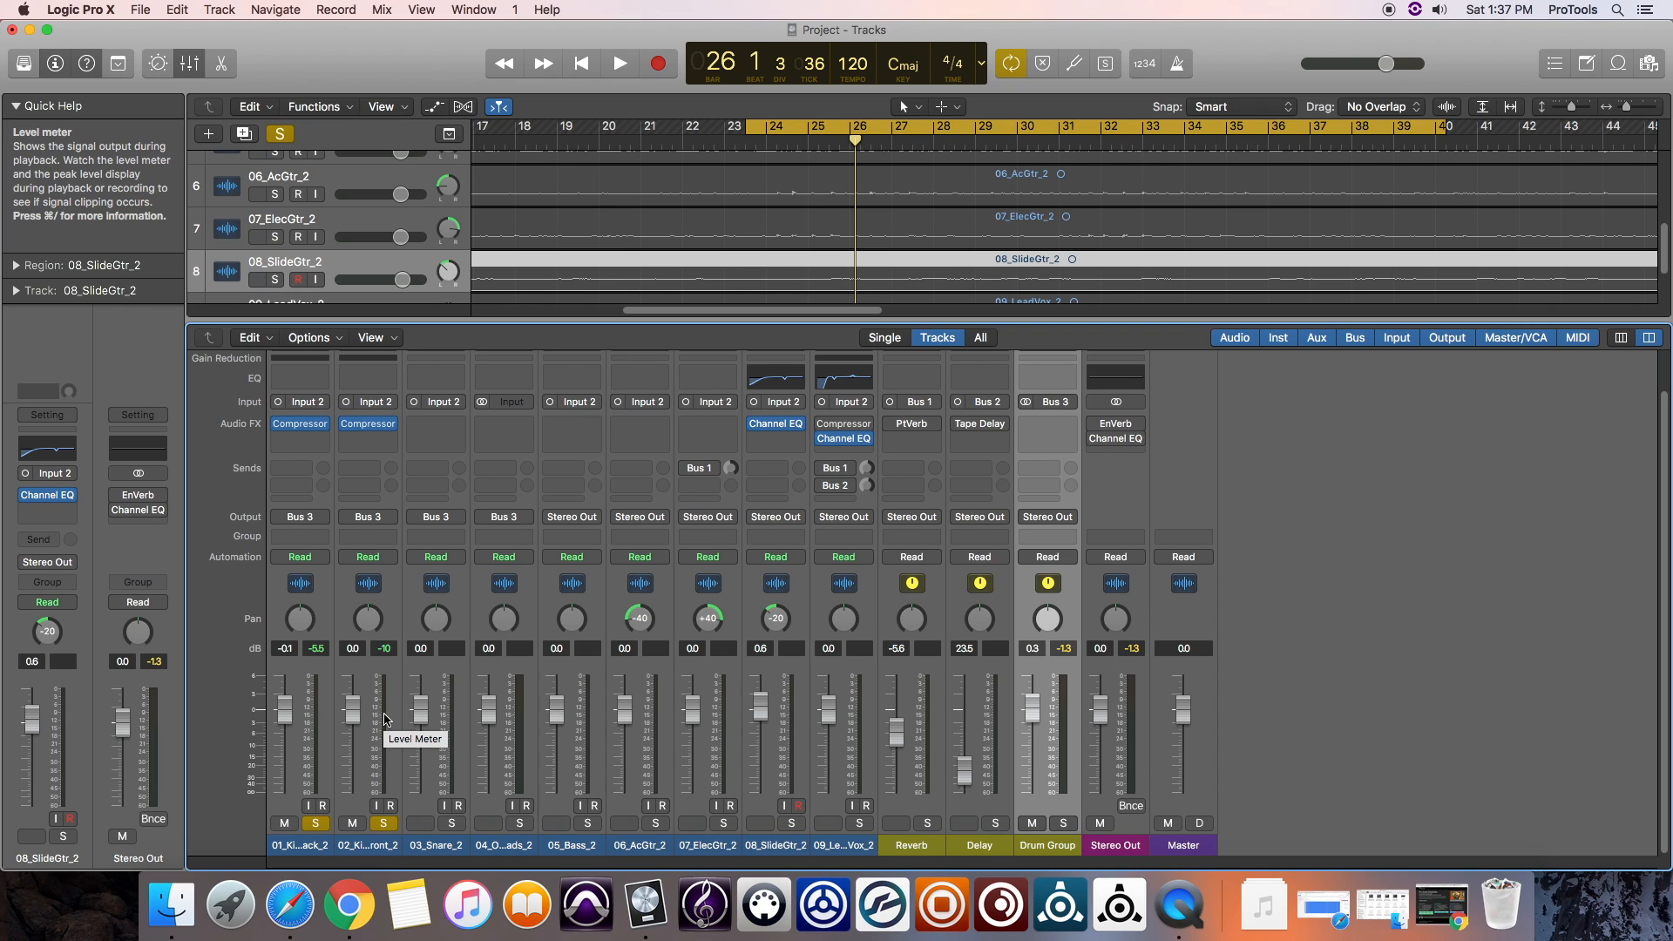
Add a Channel EQ to the 01_KickBack_2 track and audition that kick alone with the front kick's solo removed.
left_click(300, 378)
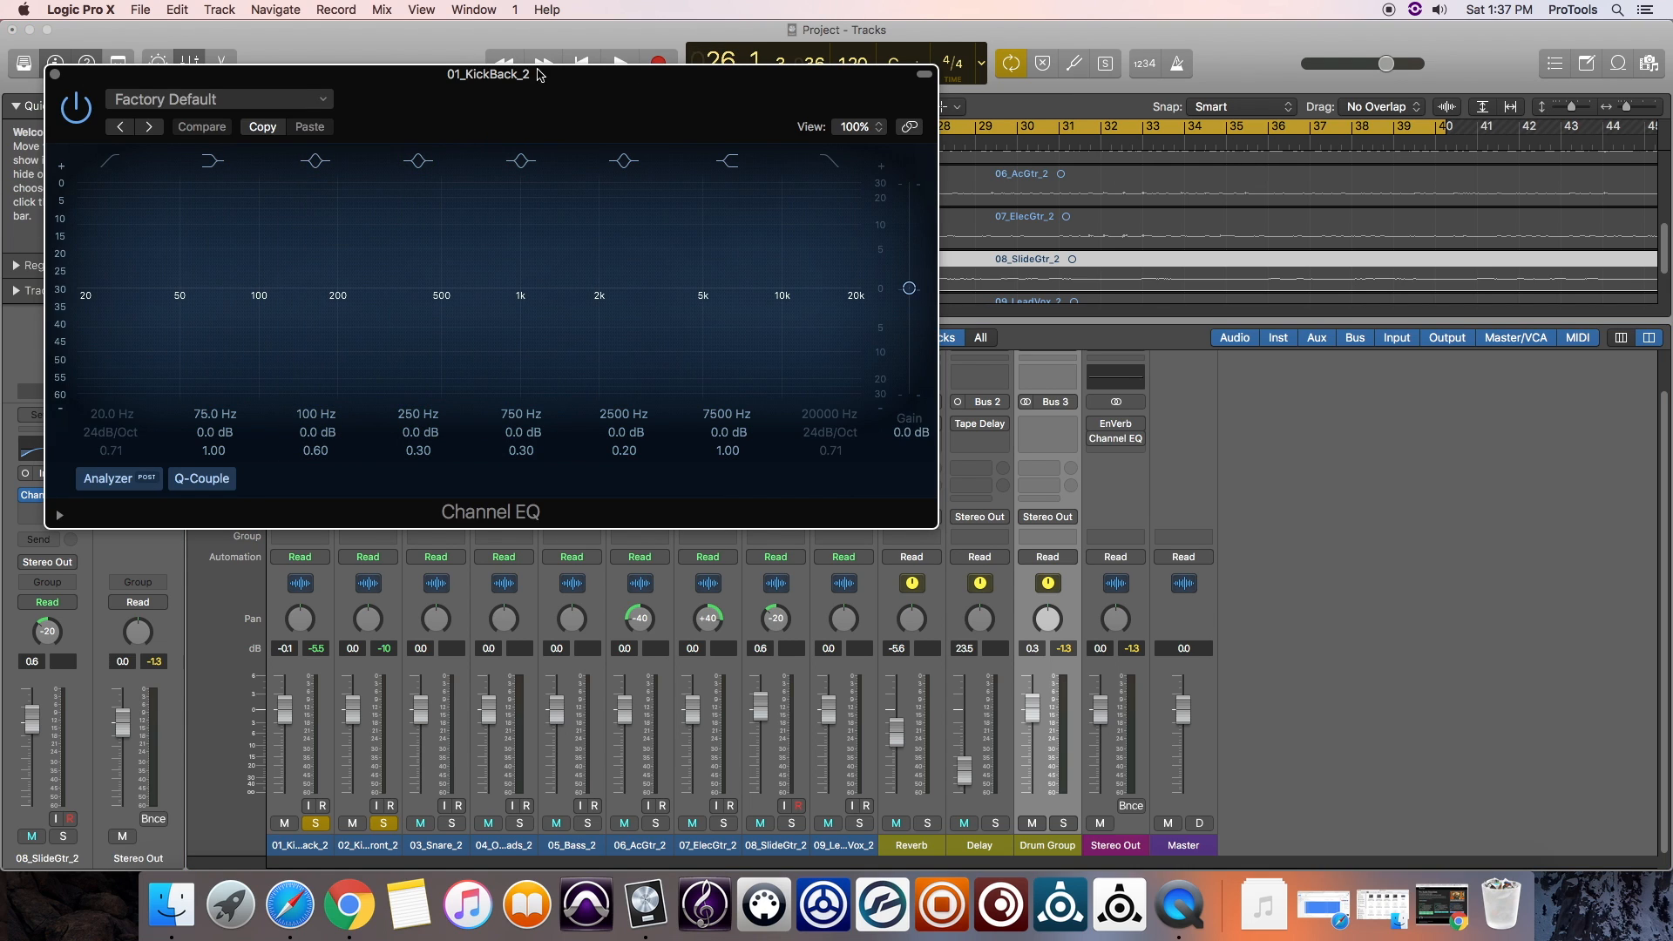
left_click_drag(541, 75, 830, 184)
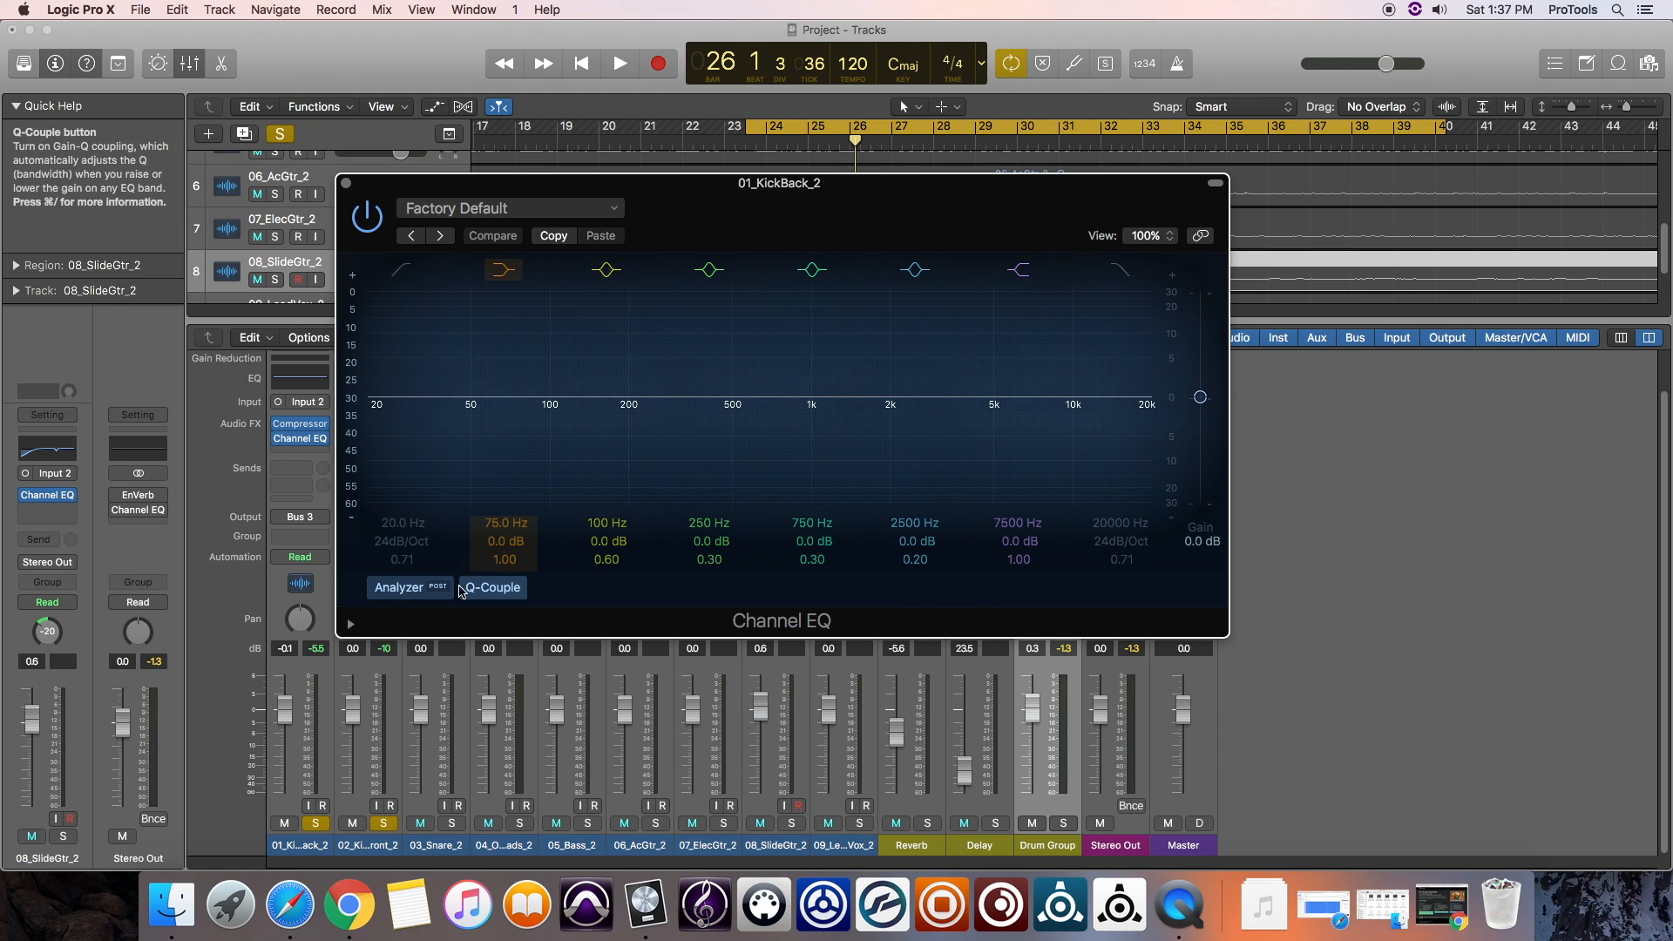
left_click(383, 824)
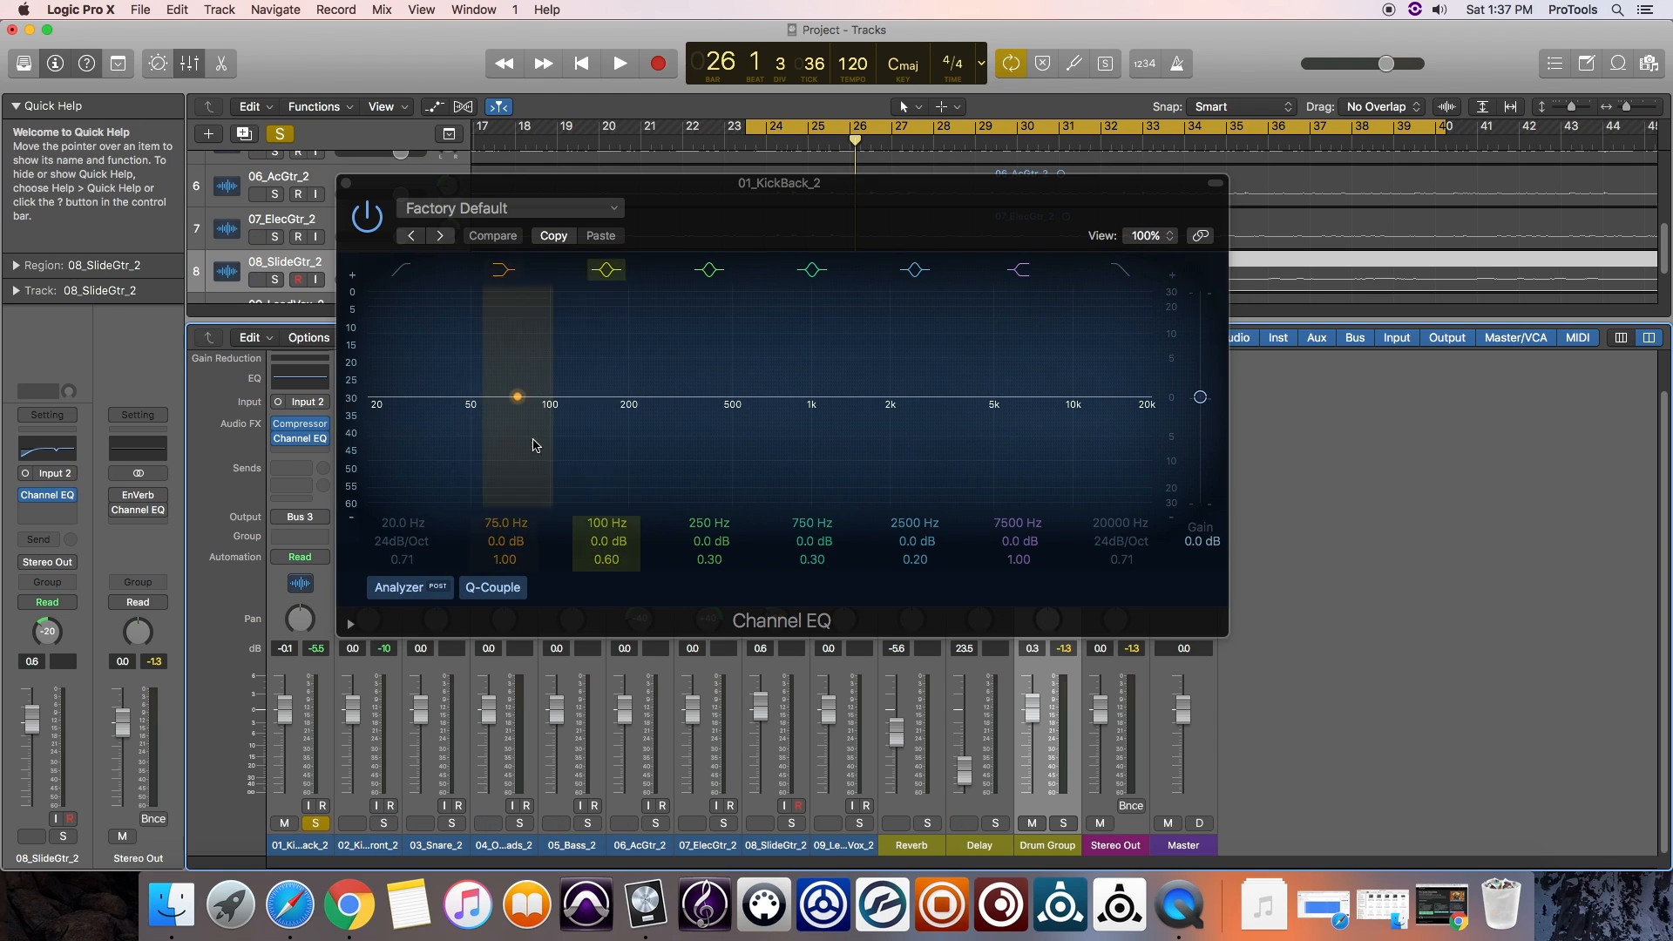
key("space")
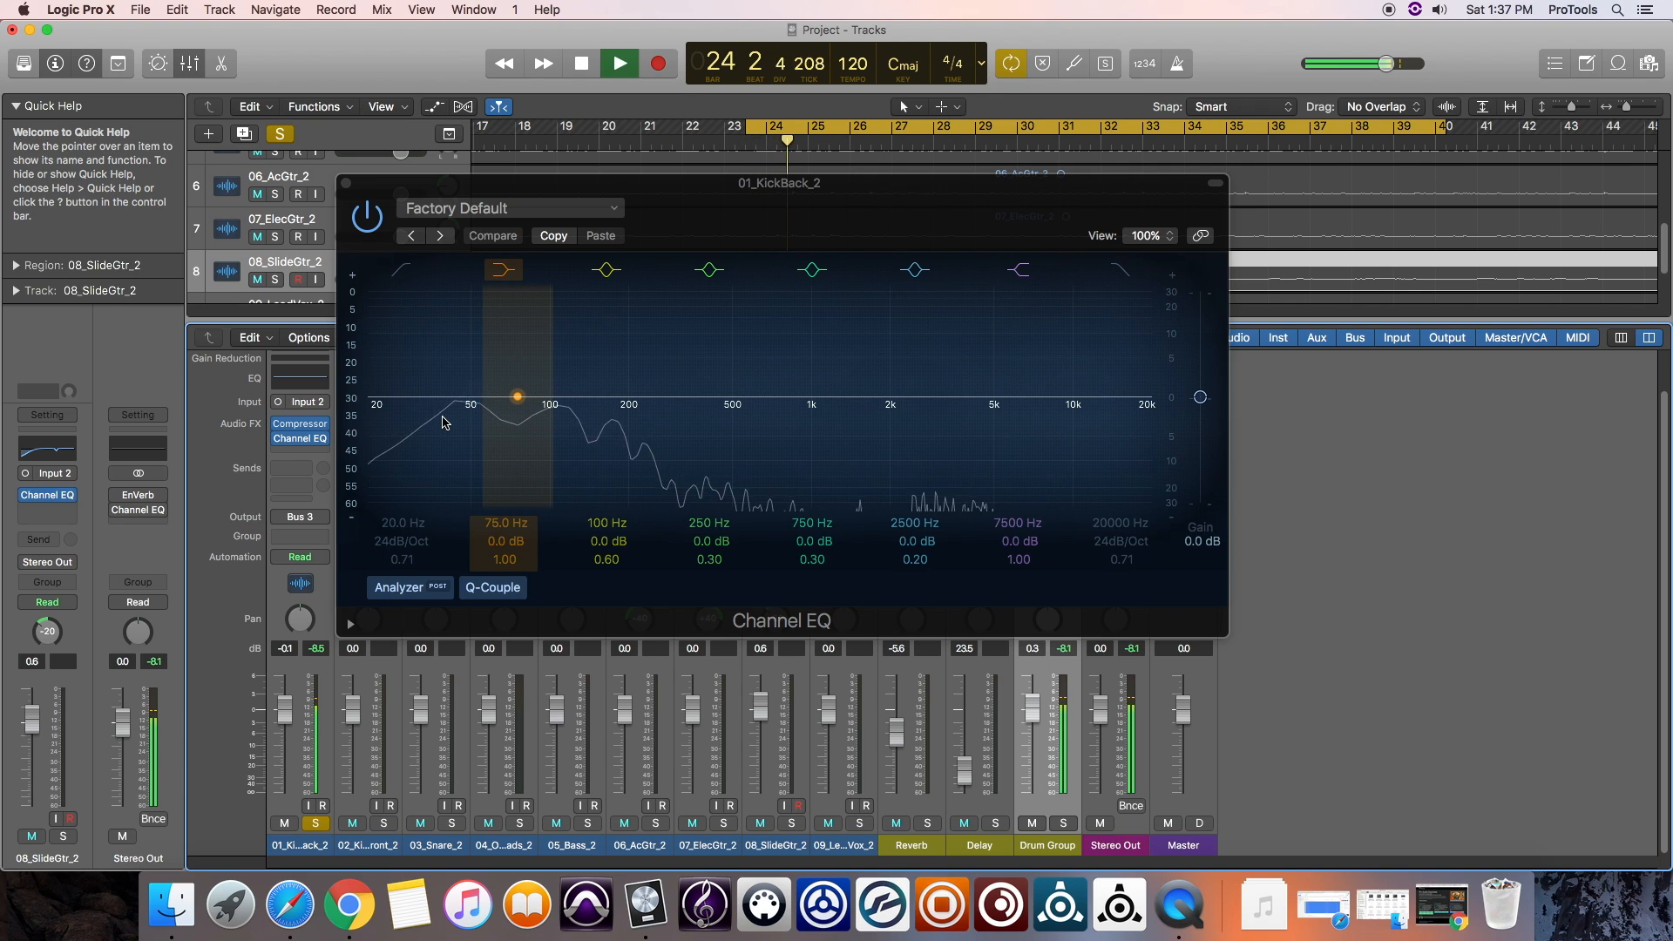
key("space")
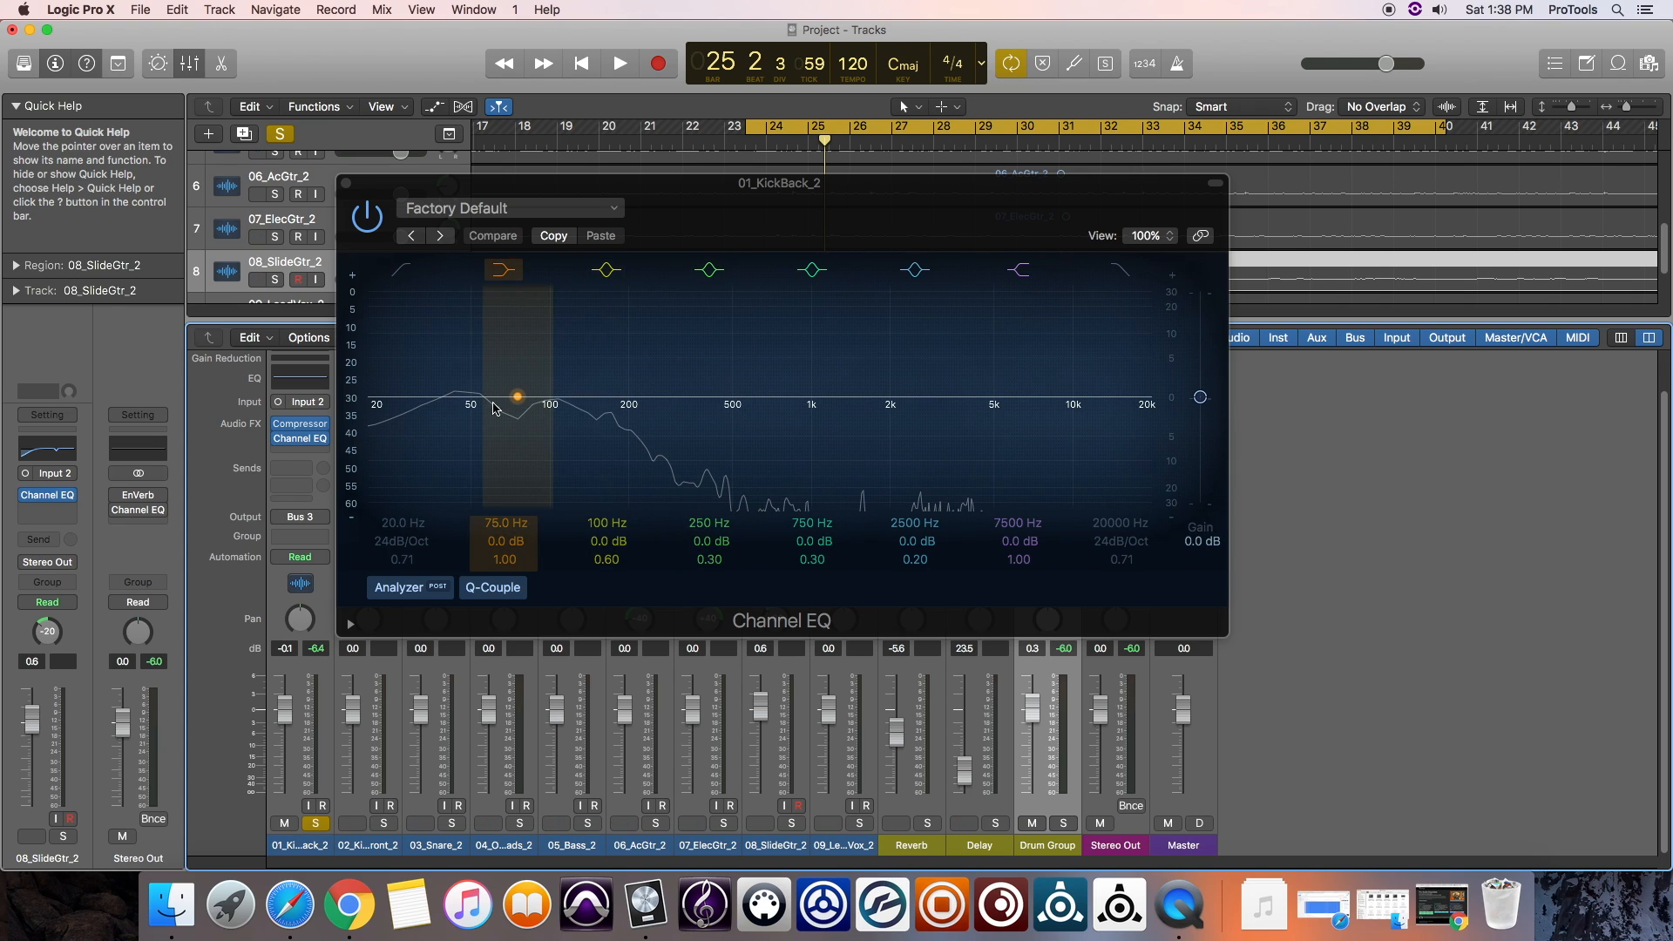
Move the solo to 02_KickFront_2, add a Channel EQ to it, and audition it with both kick EQs displayed together.
left_click_drag(785, 183, 902, 168)
left_click(384, 823)
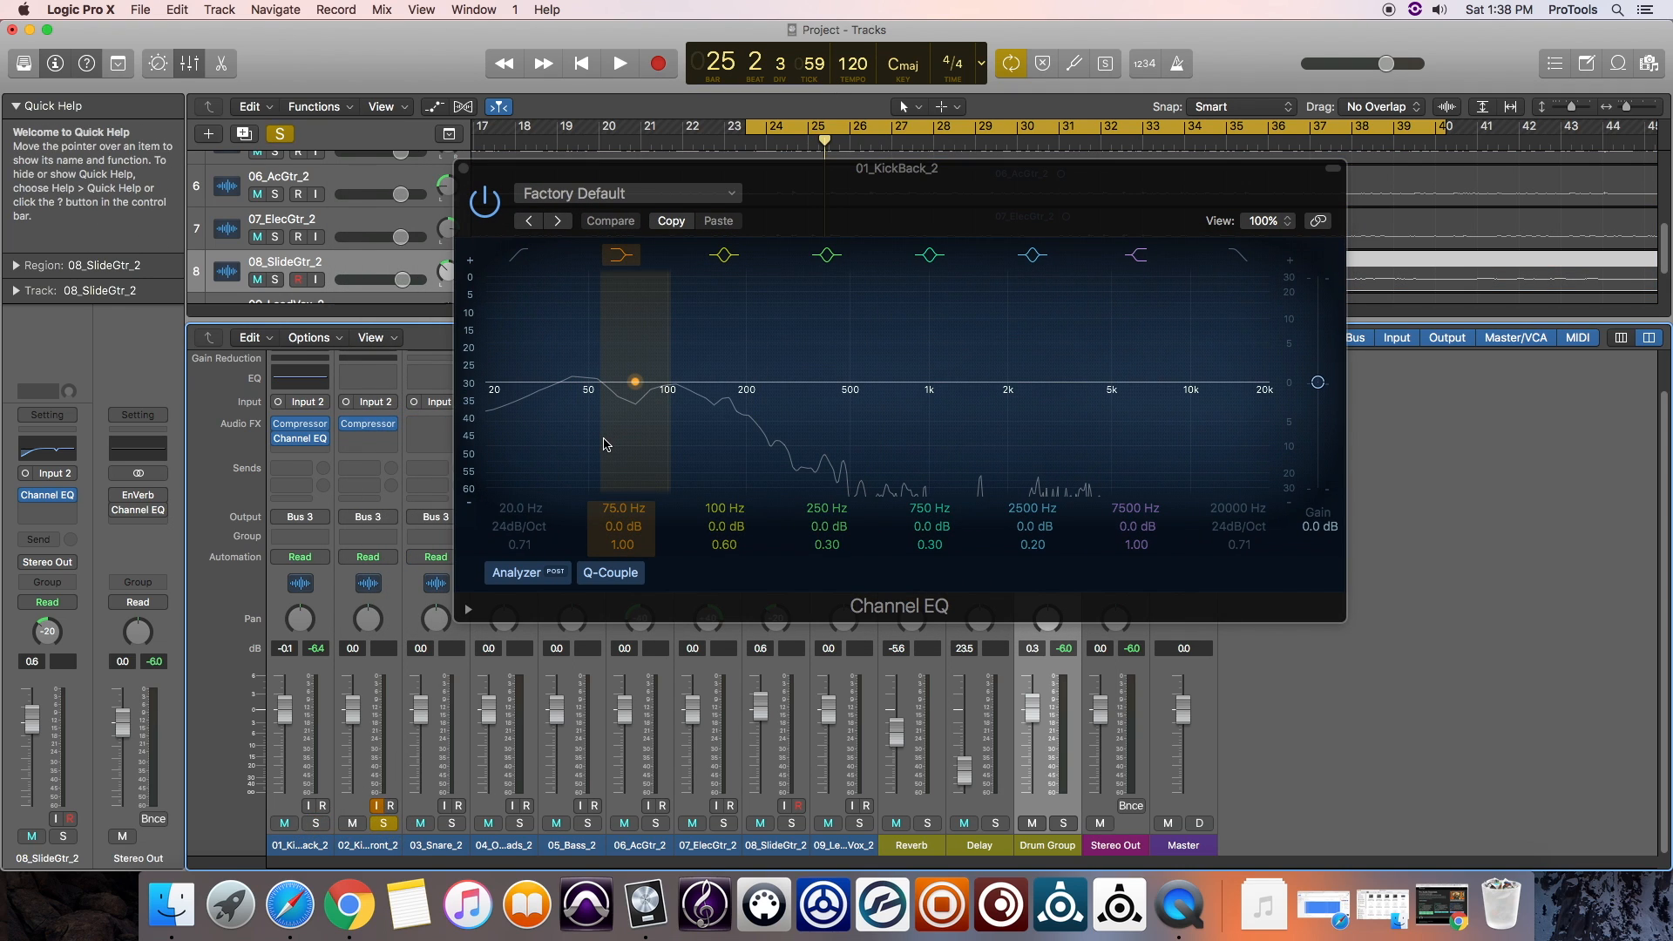
left_click(384, 382)
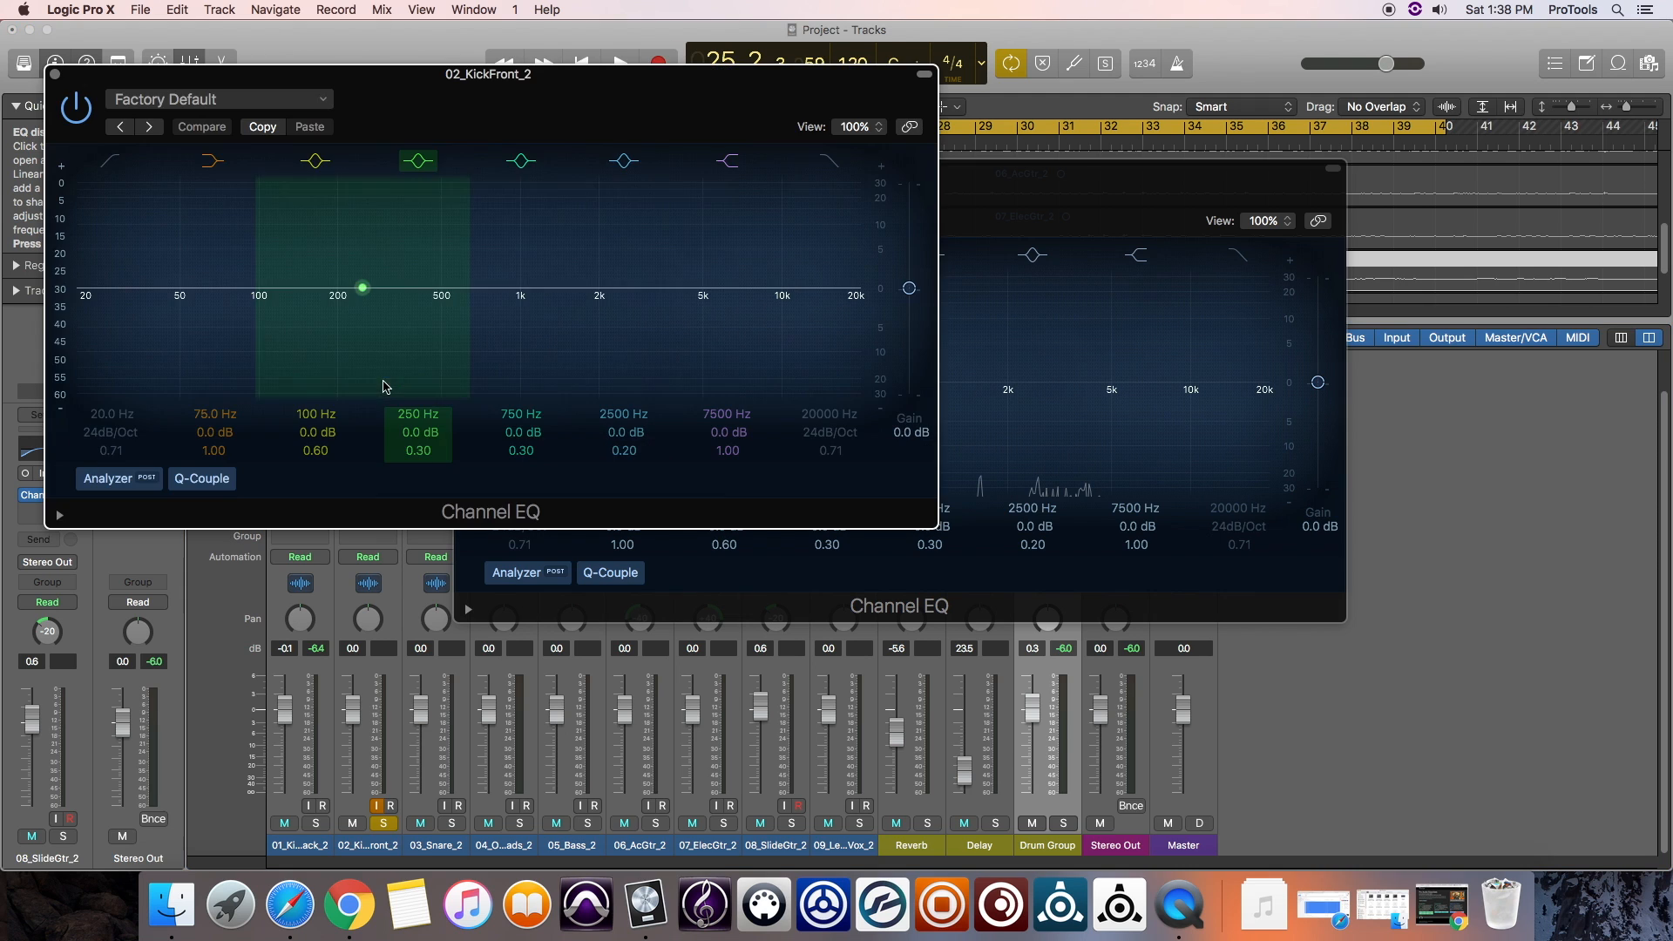
left_click_drag(519, 76, 965, 440)
left_click_drag(968, 171, 638, 65)
left_click_drag(1147, 457, 1147, 400)
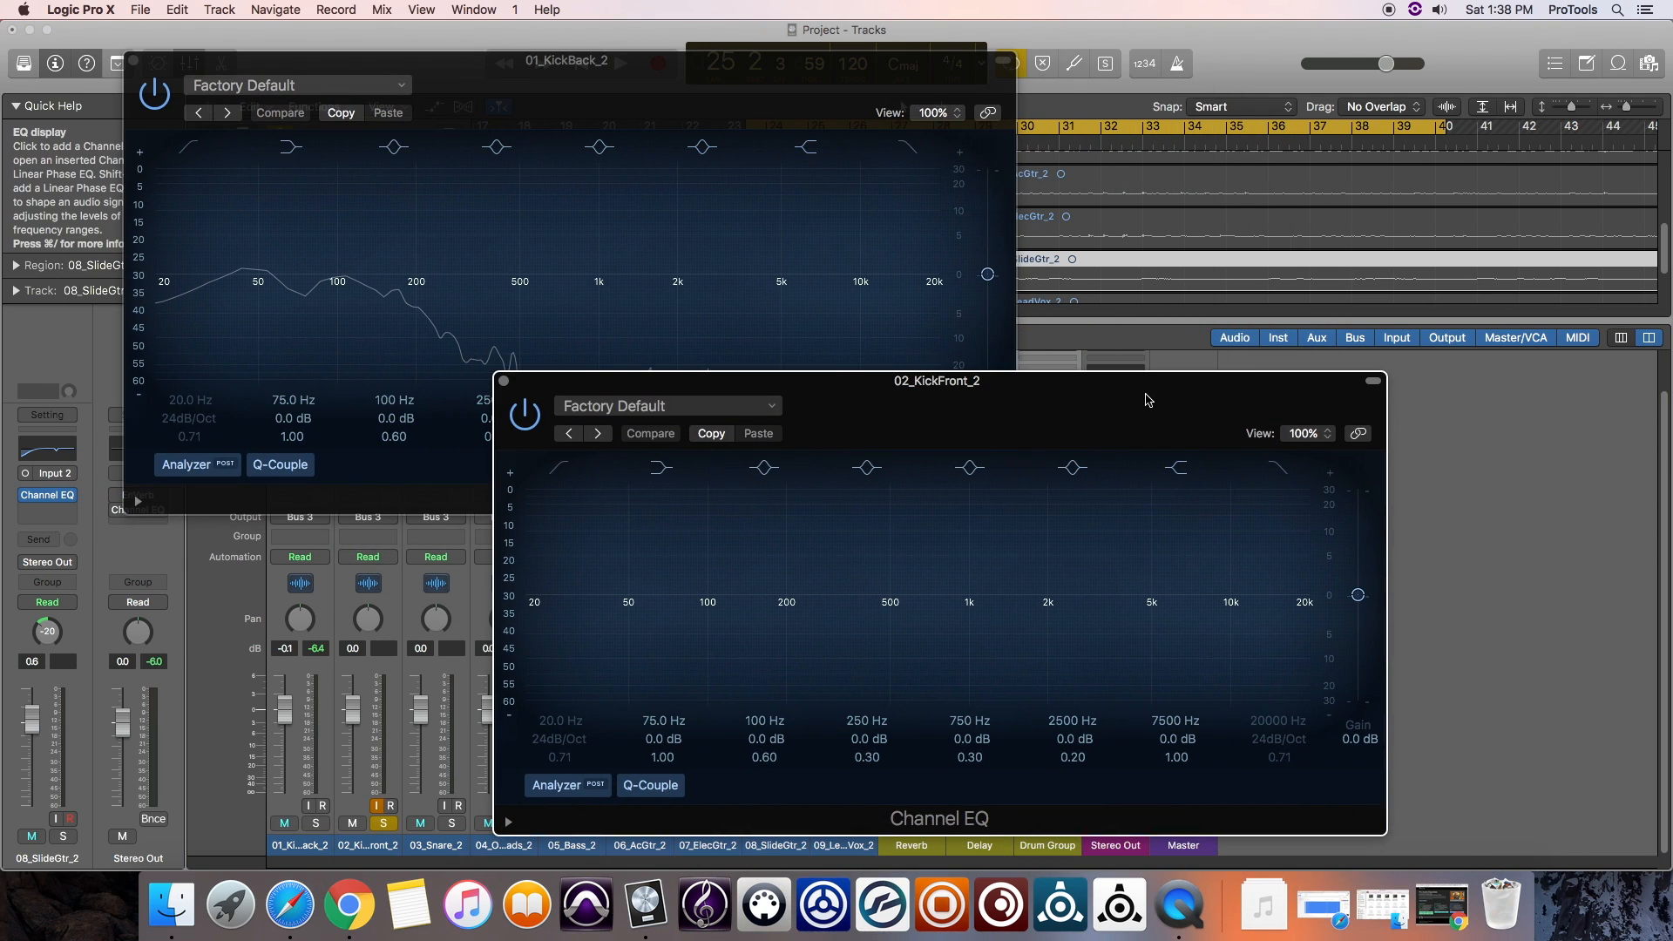
key("space")
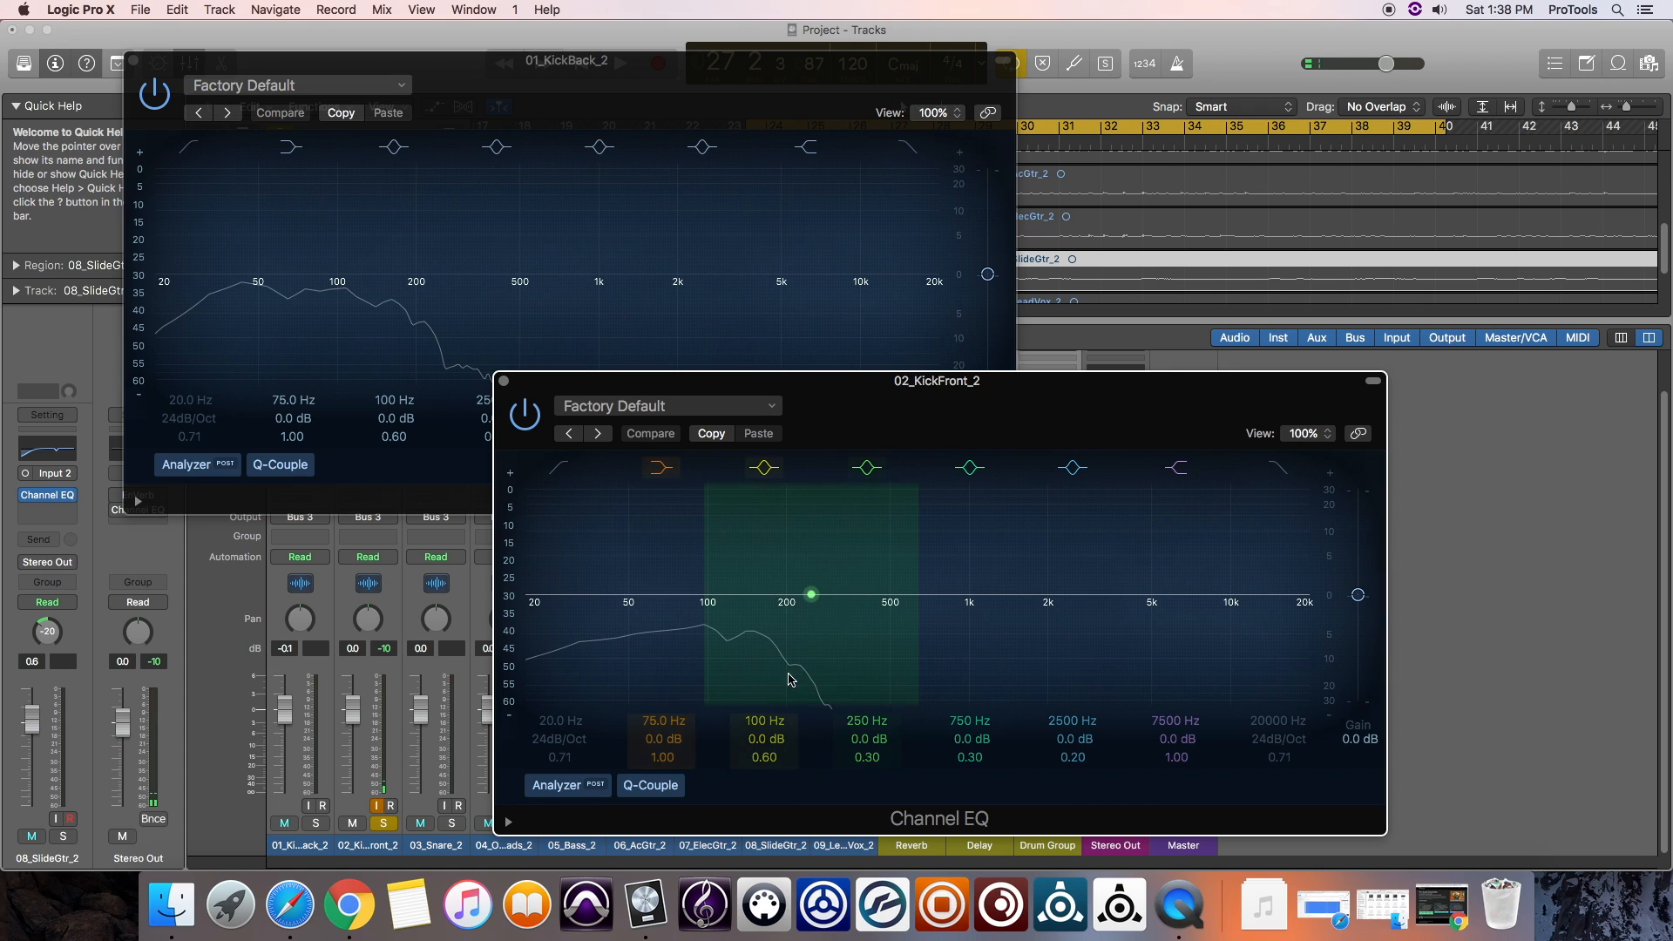
Compare the two kick spectra, close the 02_KickFront_2 EQ, and return the solo to 01_KickBack_2.
left_click_drag(792, 385, 821, 206)
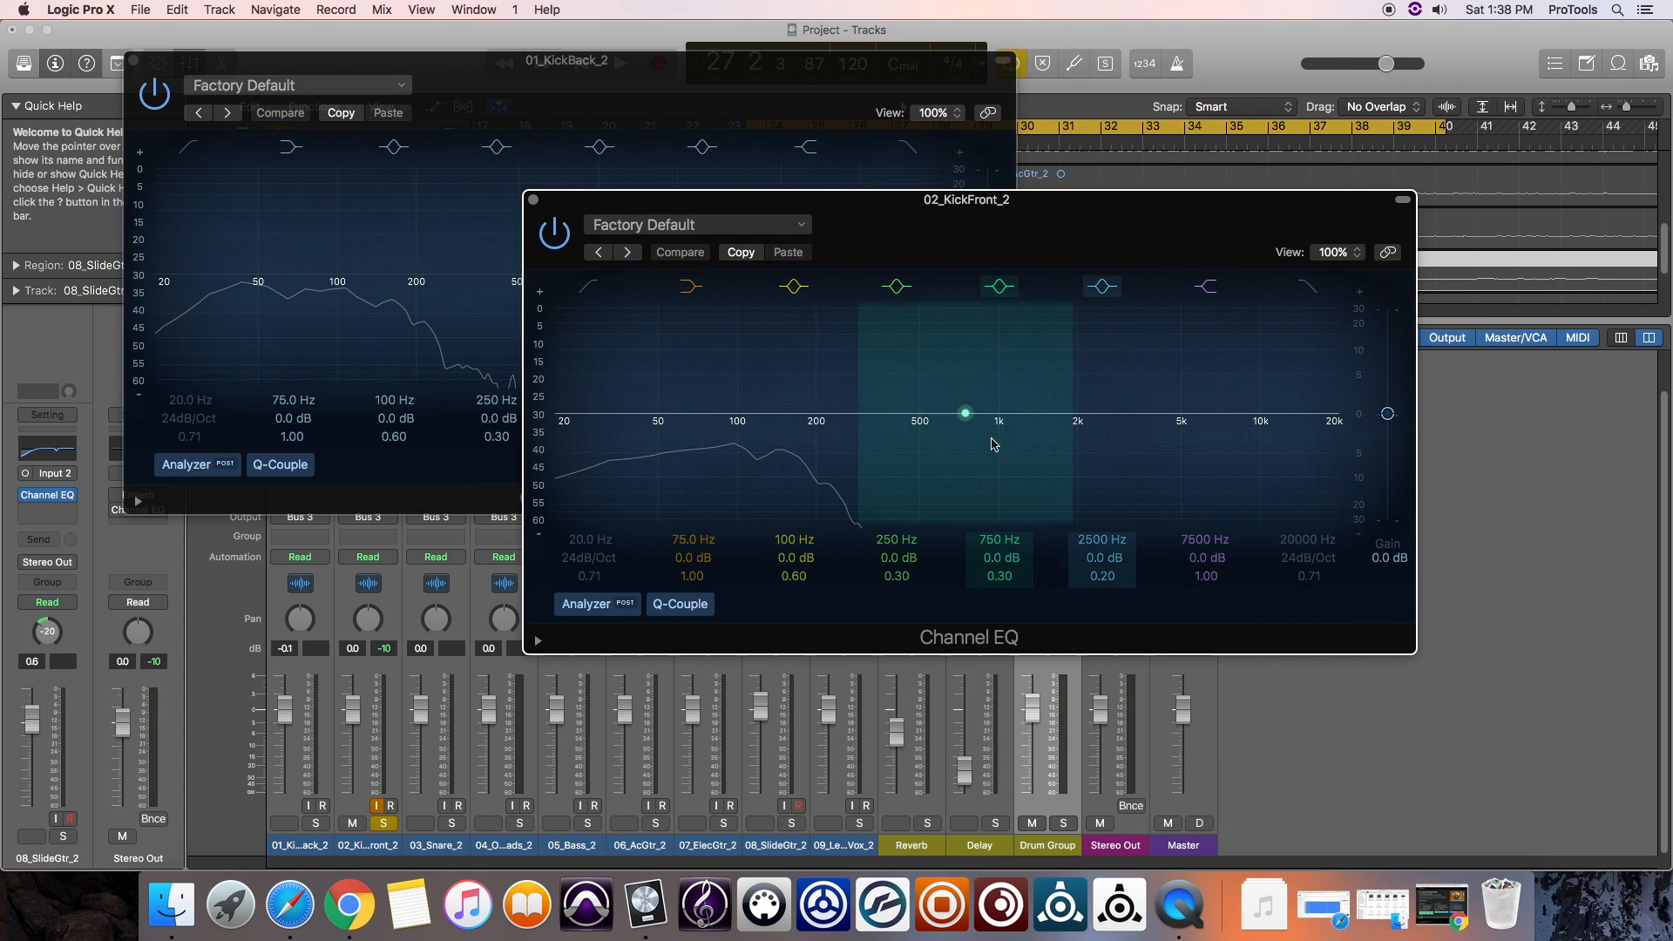
left_click_drag(831, 212, 1086, 261)
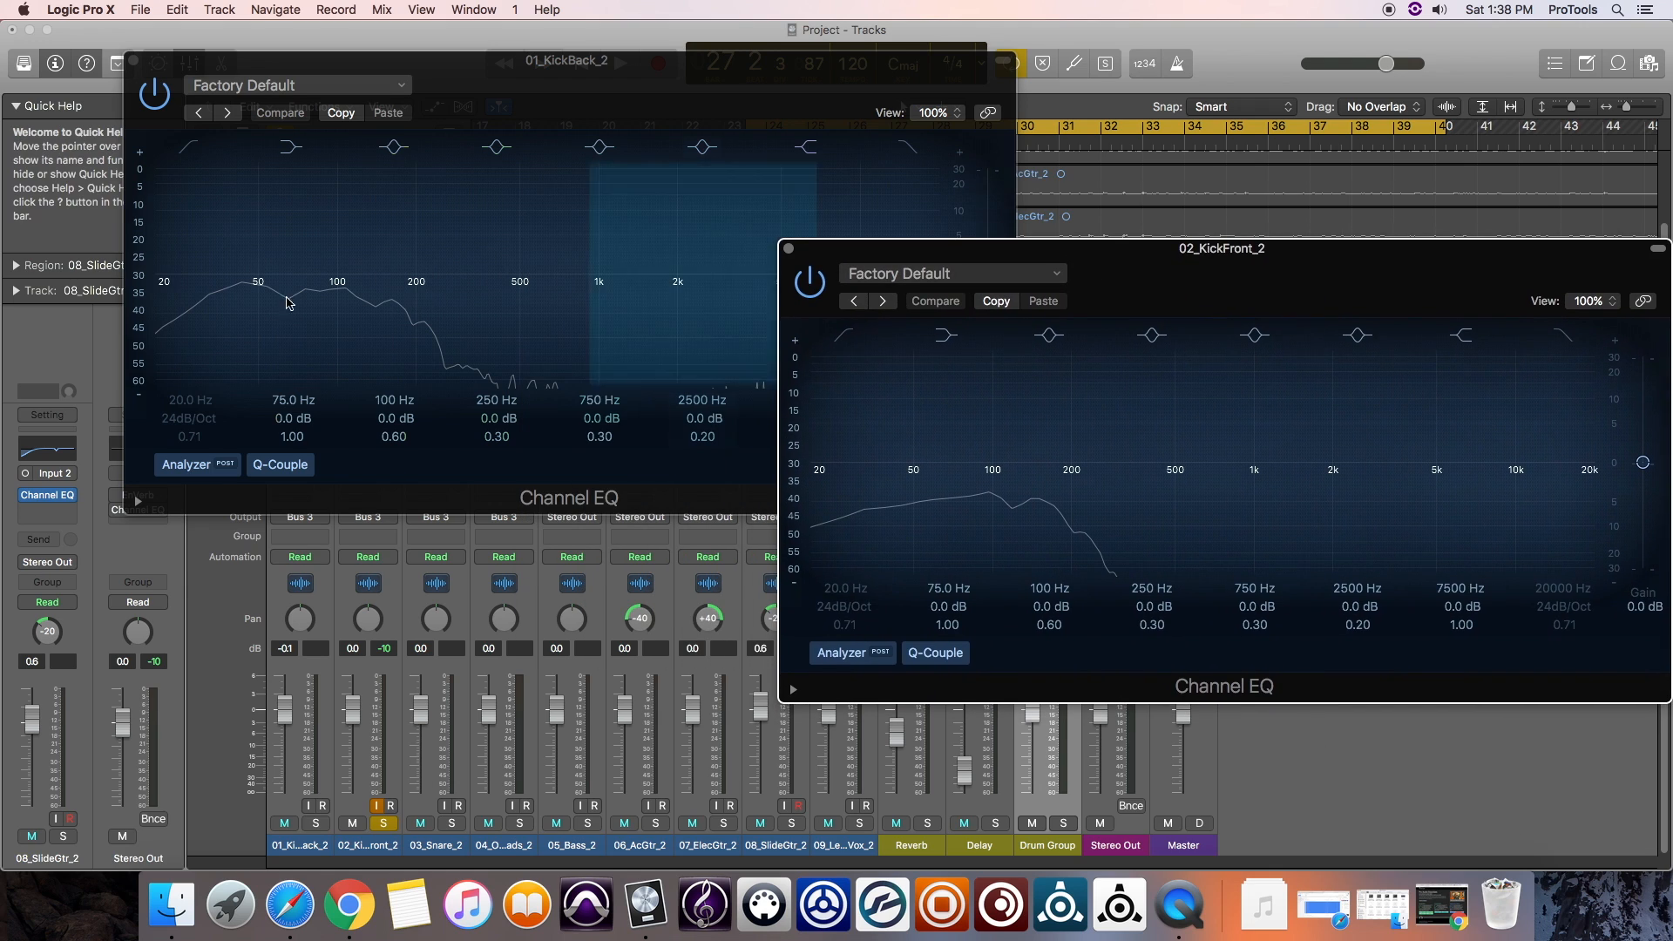
left_click(790, 250)
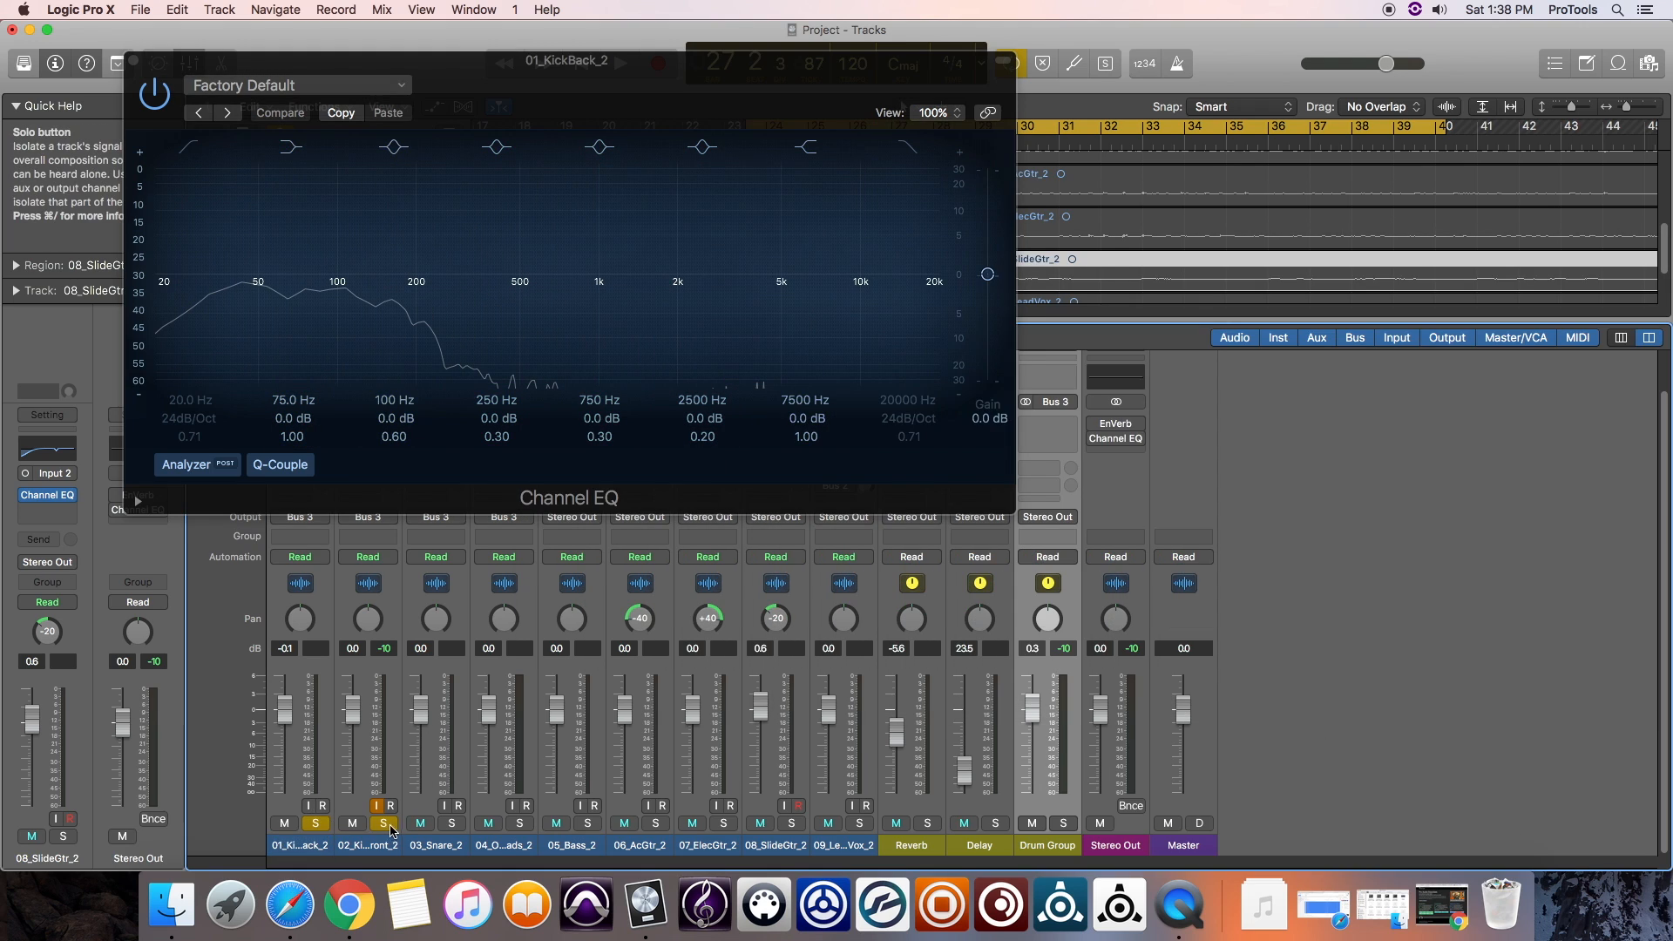
left_click_drag(499, 61, 723, 265)
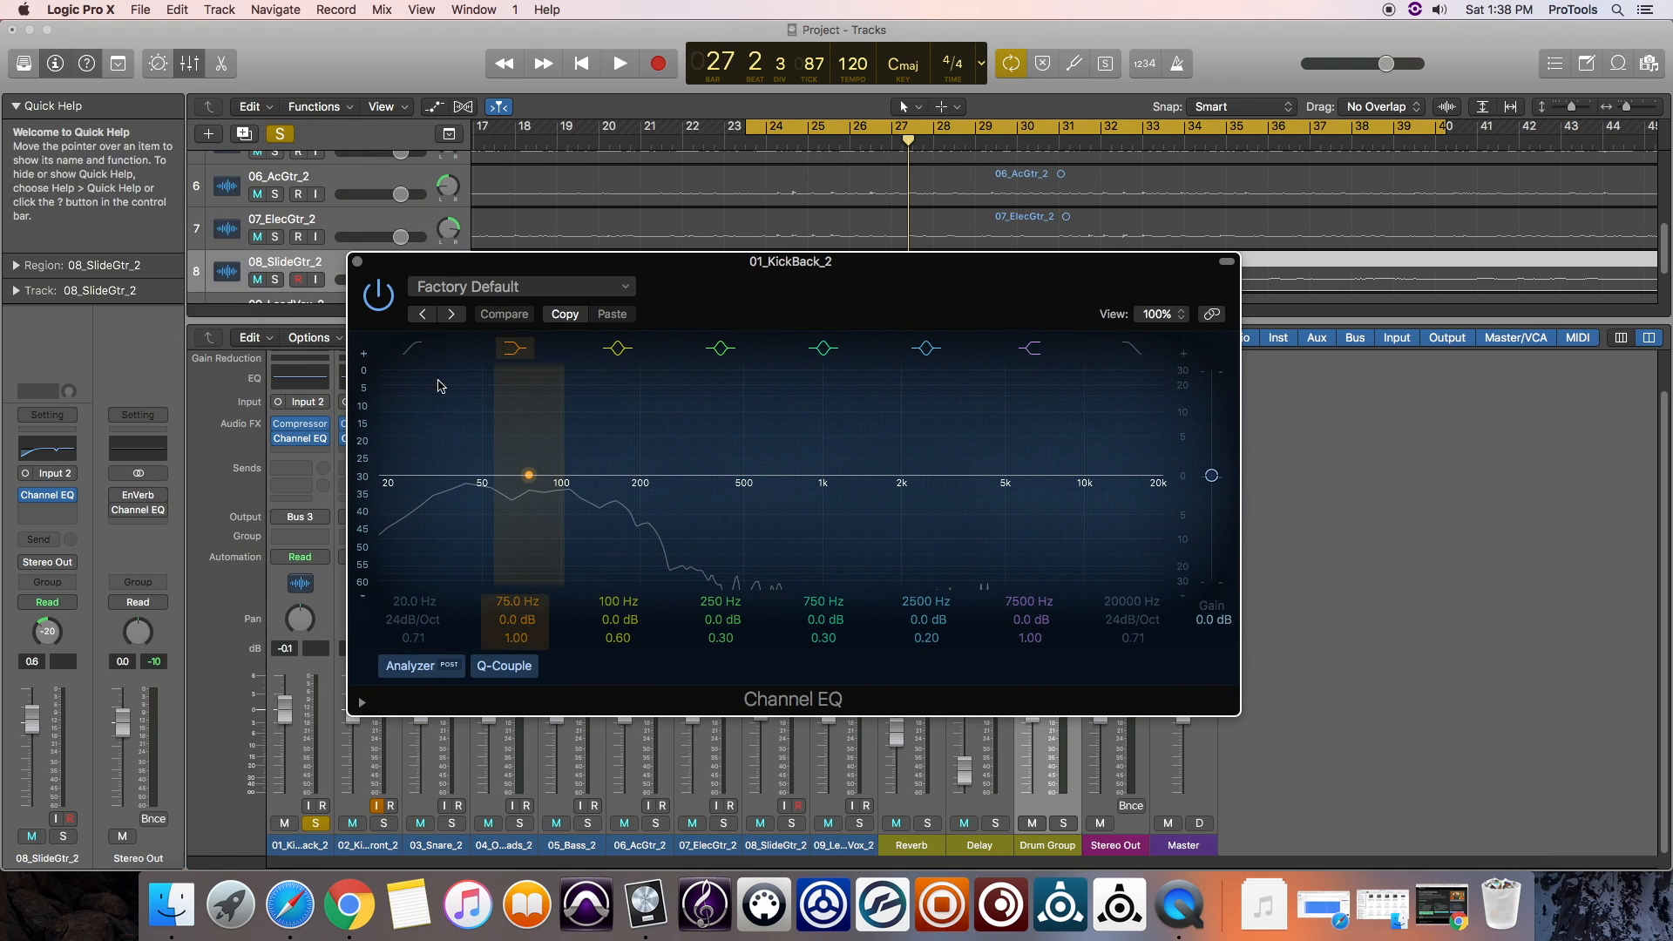
Enable the low cut on the kick back's EQ at 25 Hz, 24 dB/Oct, with a Q of 0.64, and audition it.
left_click(413, 347)
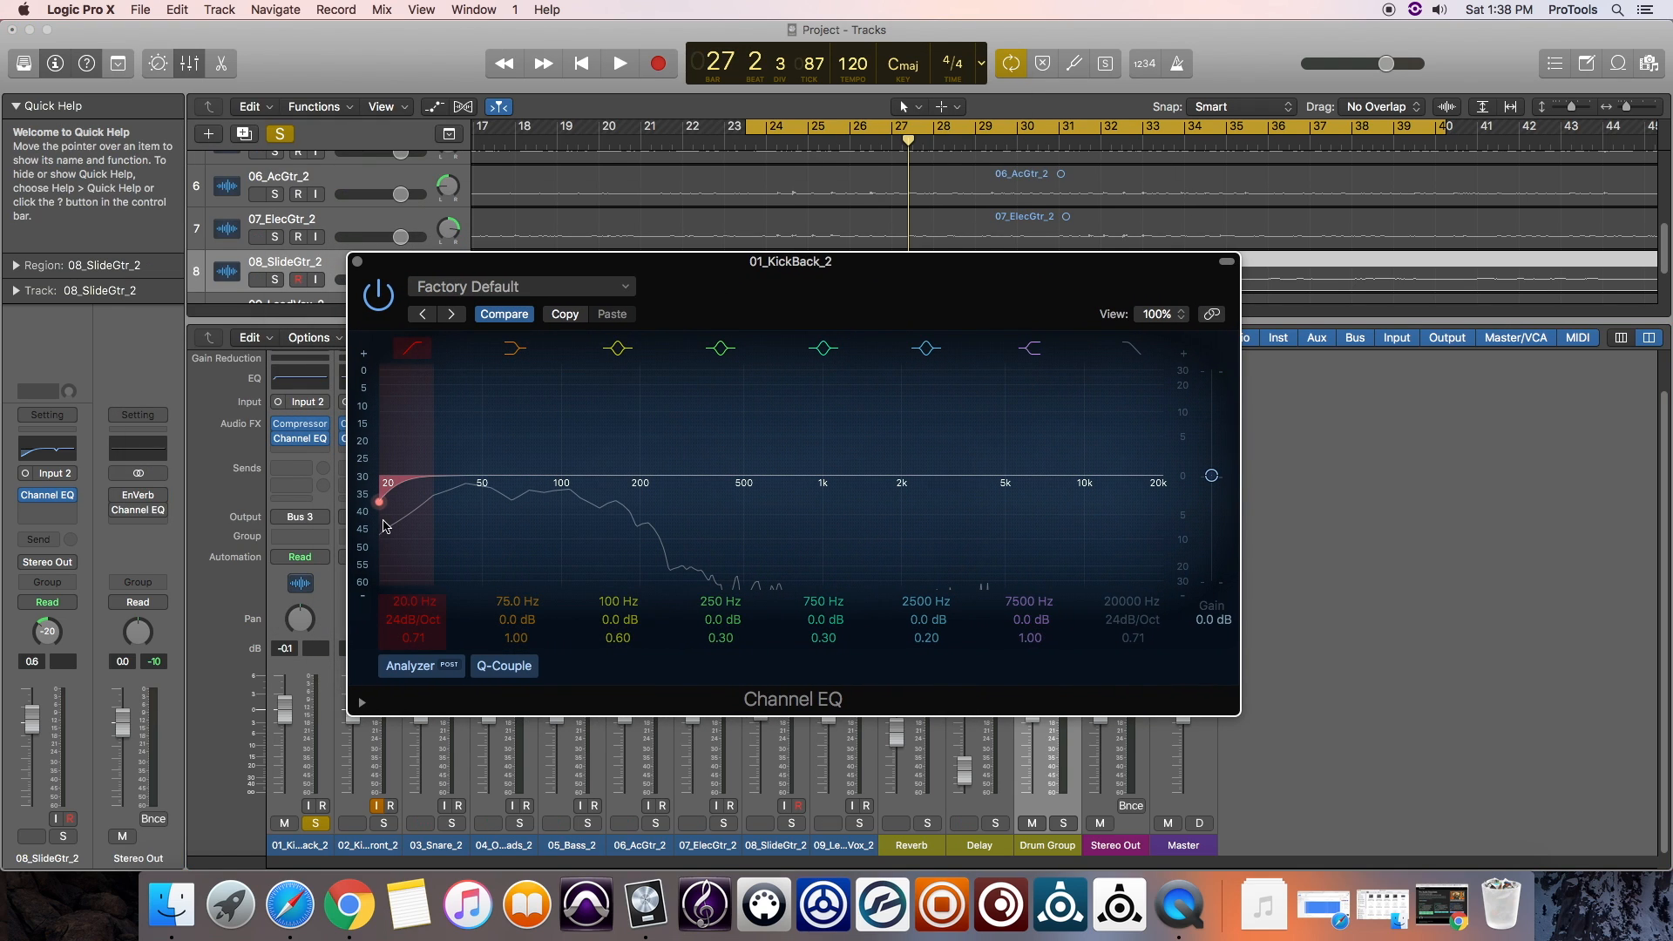
left_click_drag(379, 502, 409, 510)
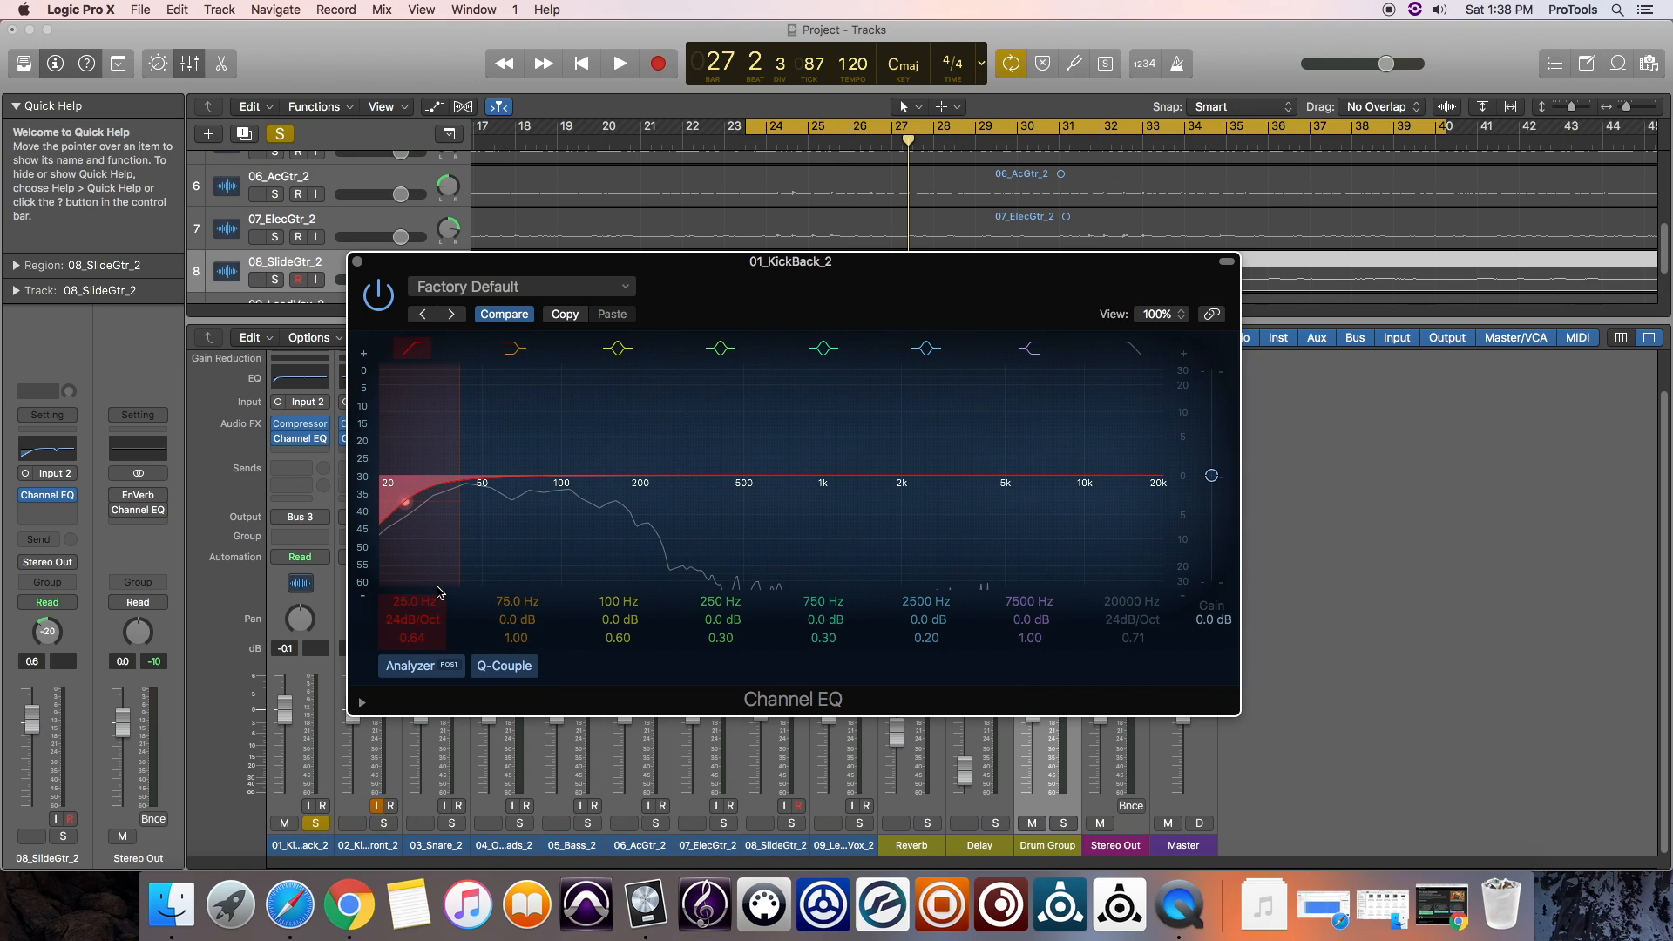
key("space")
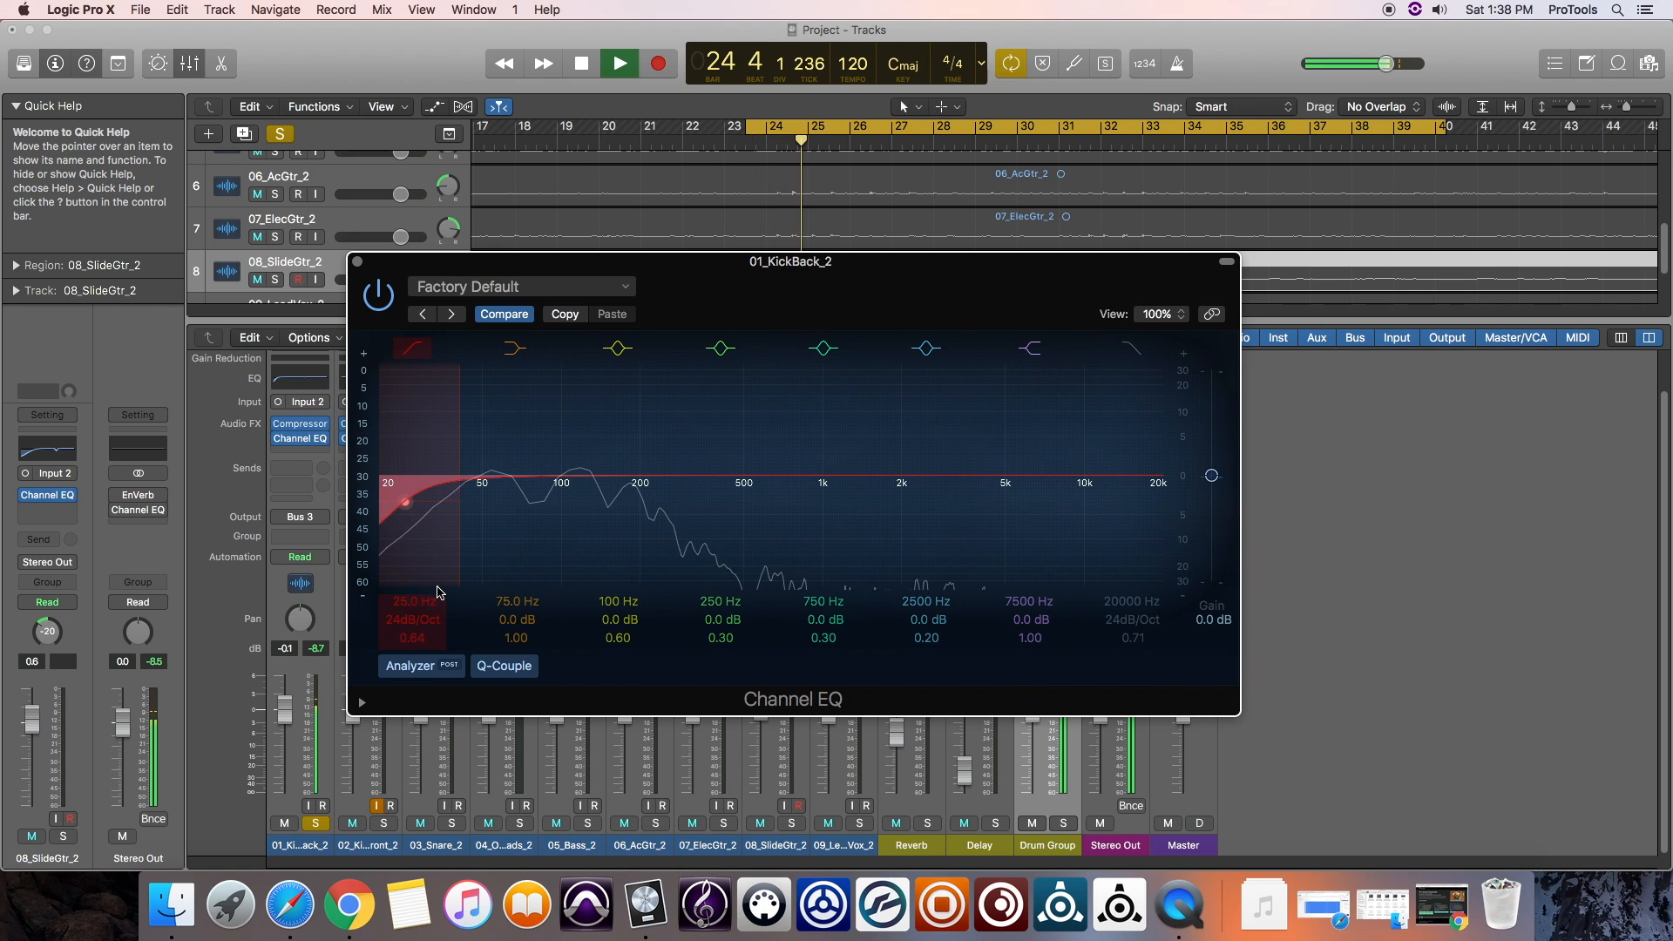
key("space")
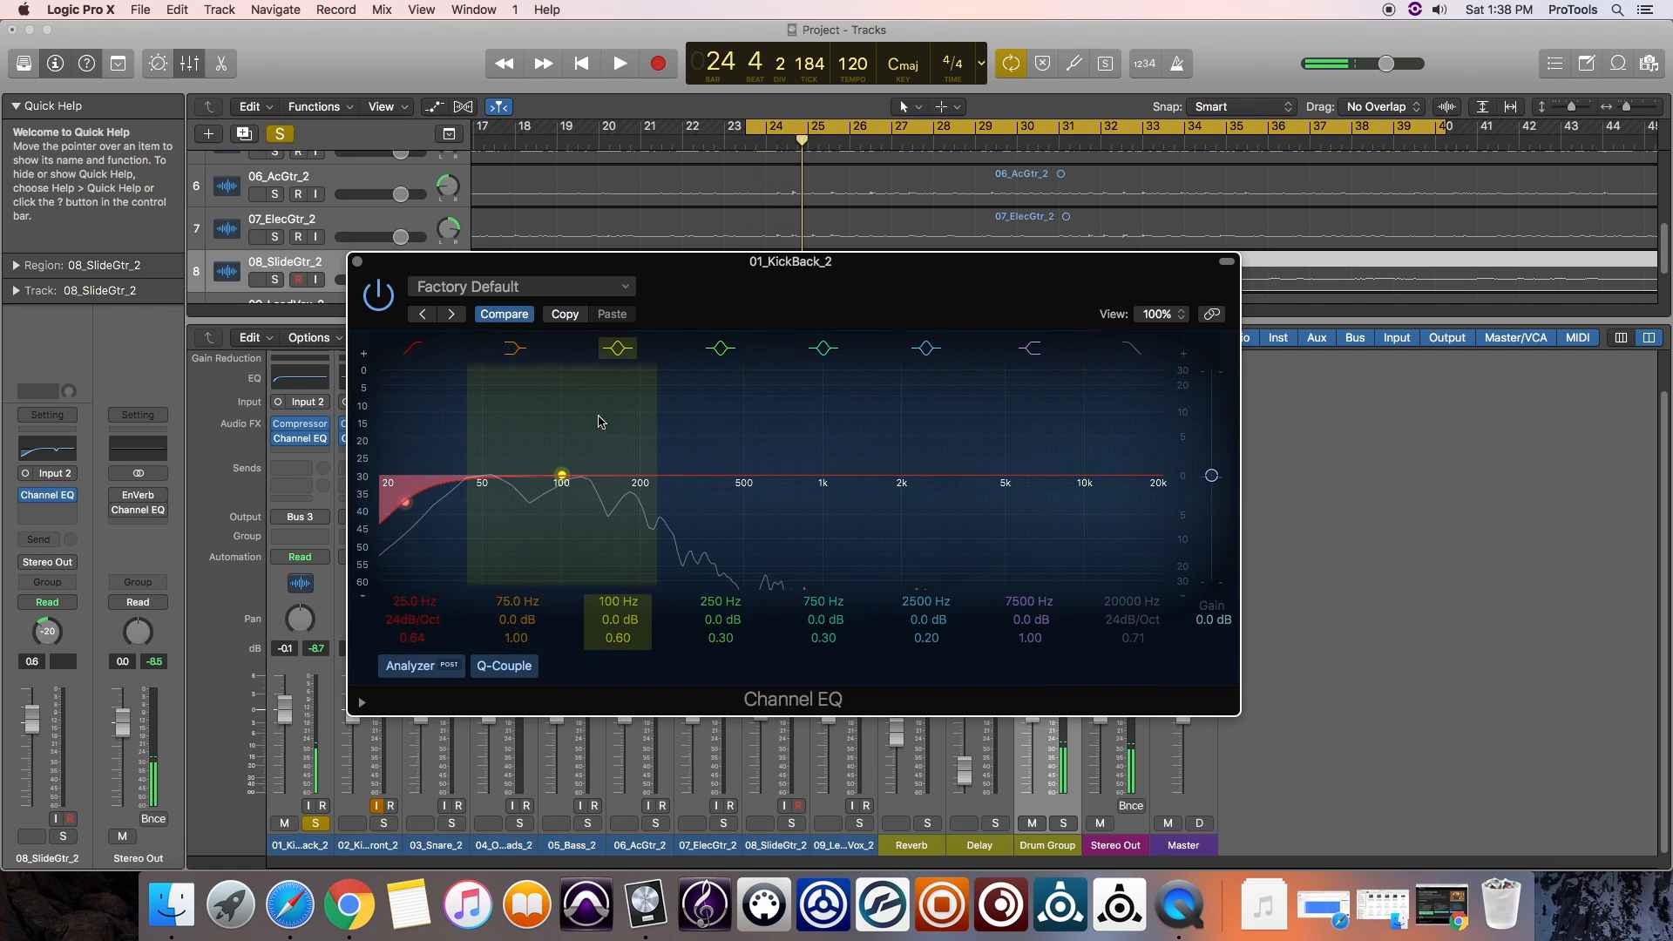
Boost the kick back EQ's 100 Hz band to about +22.5 dB at 116 Hz with a Q of 11 and audition it.
left_click(620, 356)
left_click(620, 355)
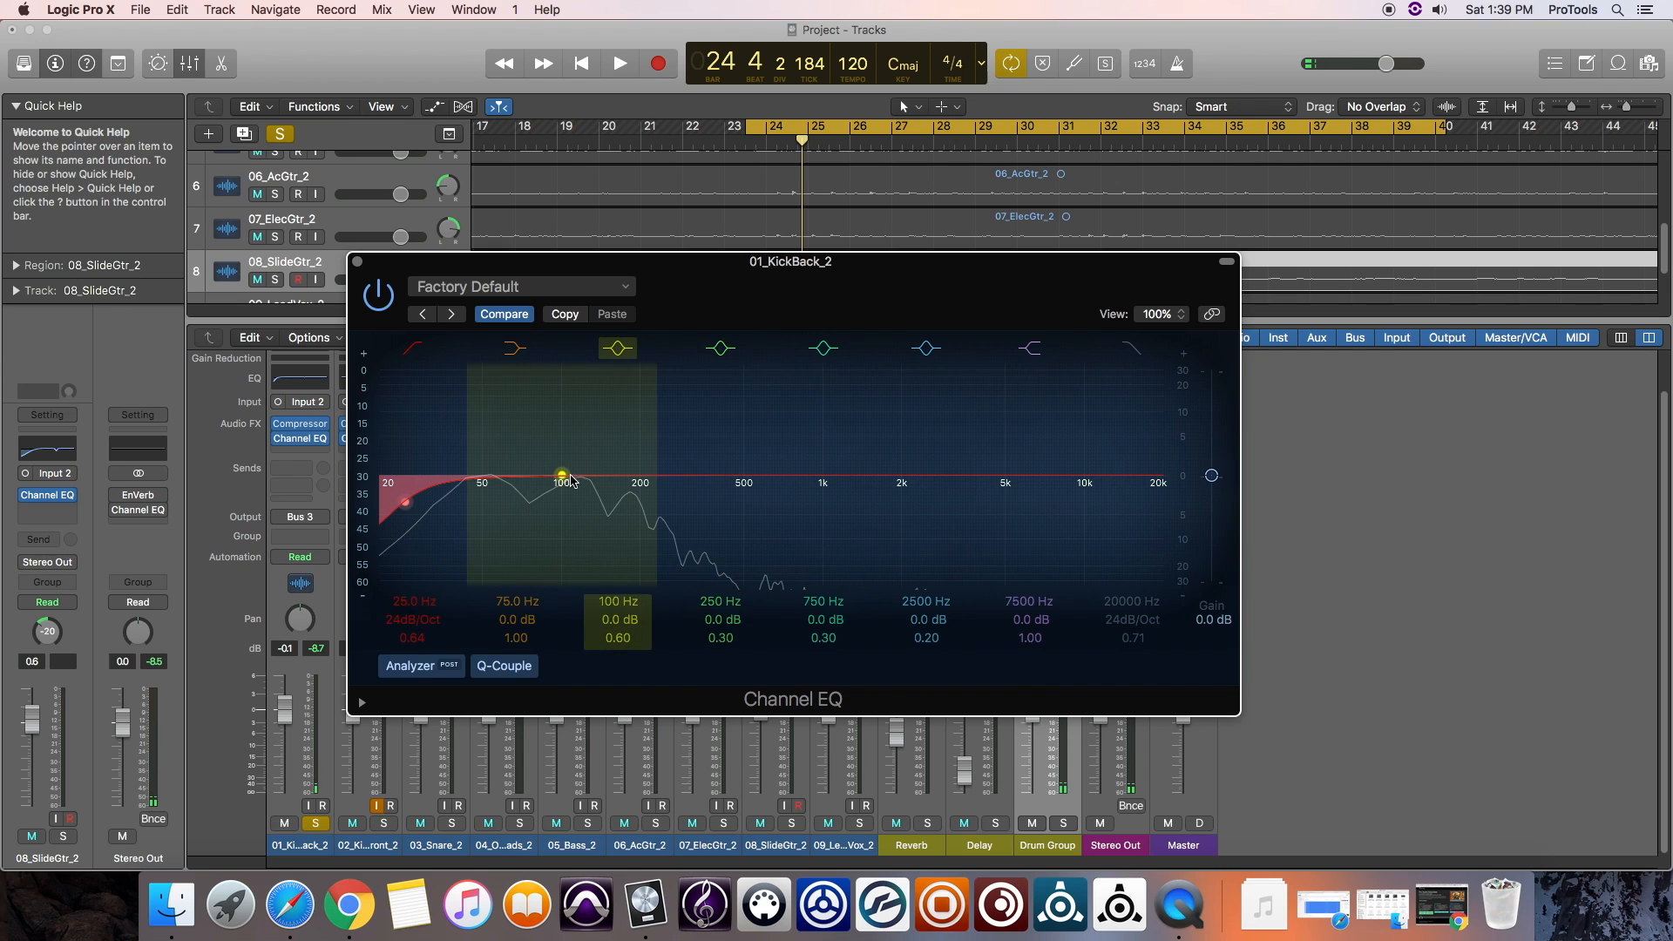
left_click_drag(563, 477, 568, 441)
left_click_drag(620, 638, 619, 566)
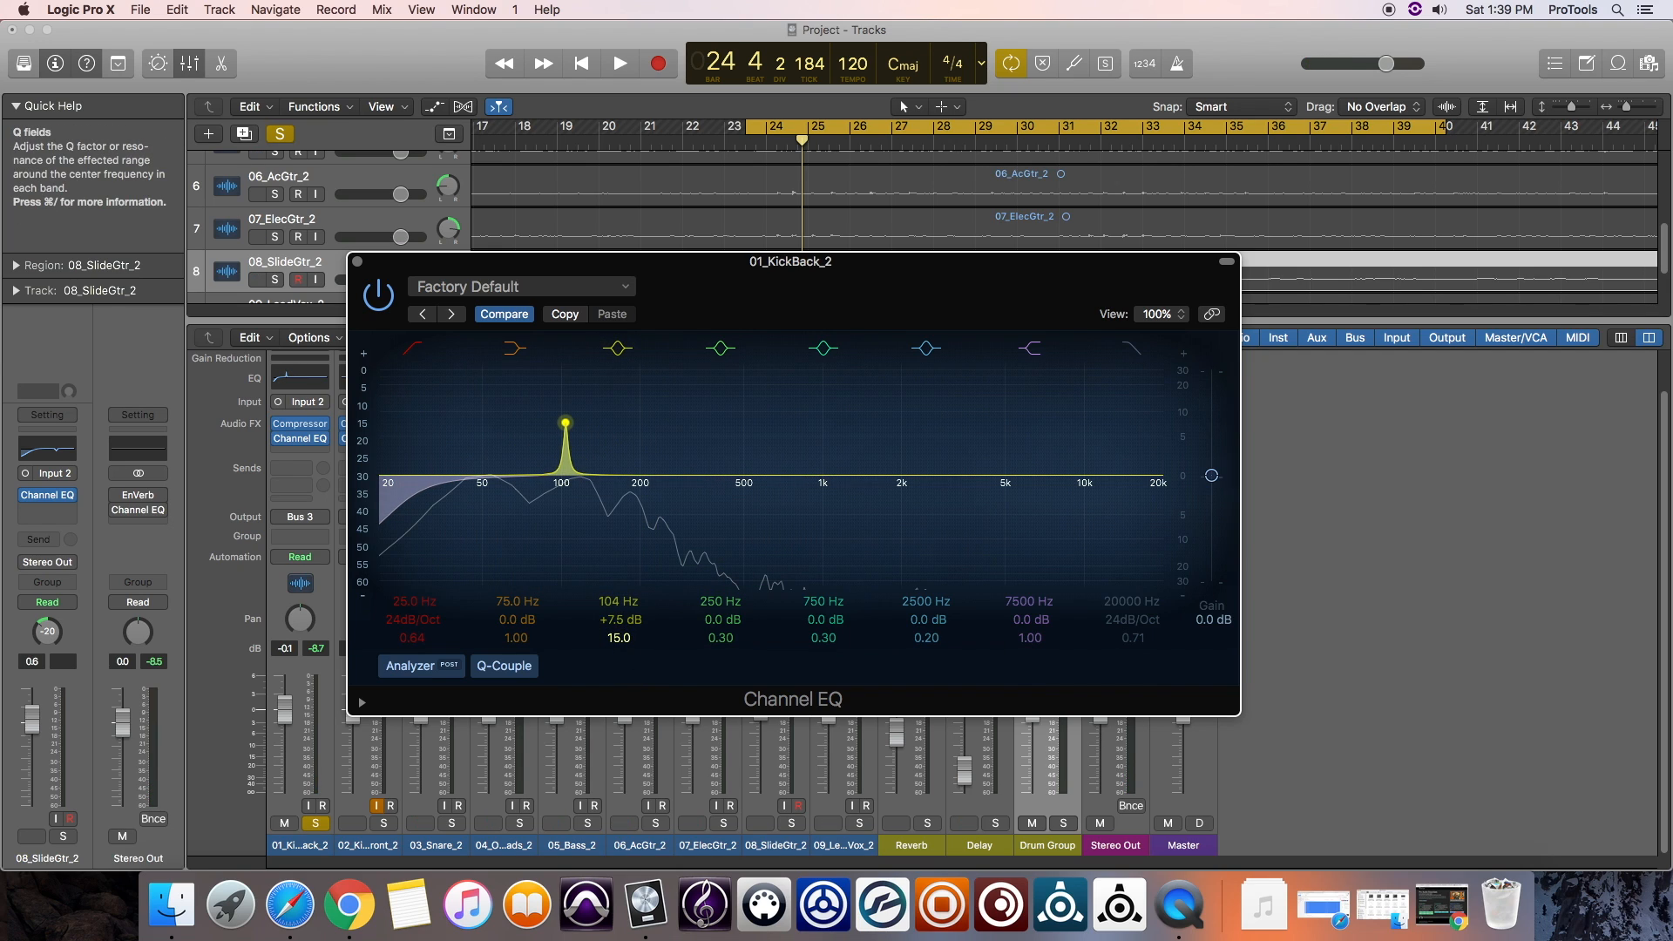
left_click_drag(620, 637, 619, 650)
left_click_drag(566, 423, 582, 360)
key("space")
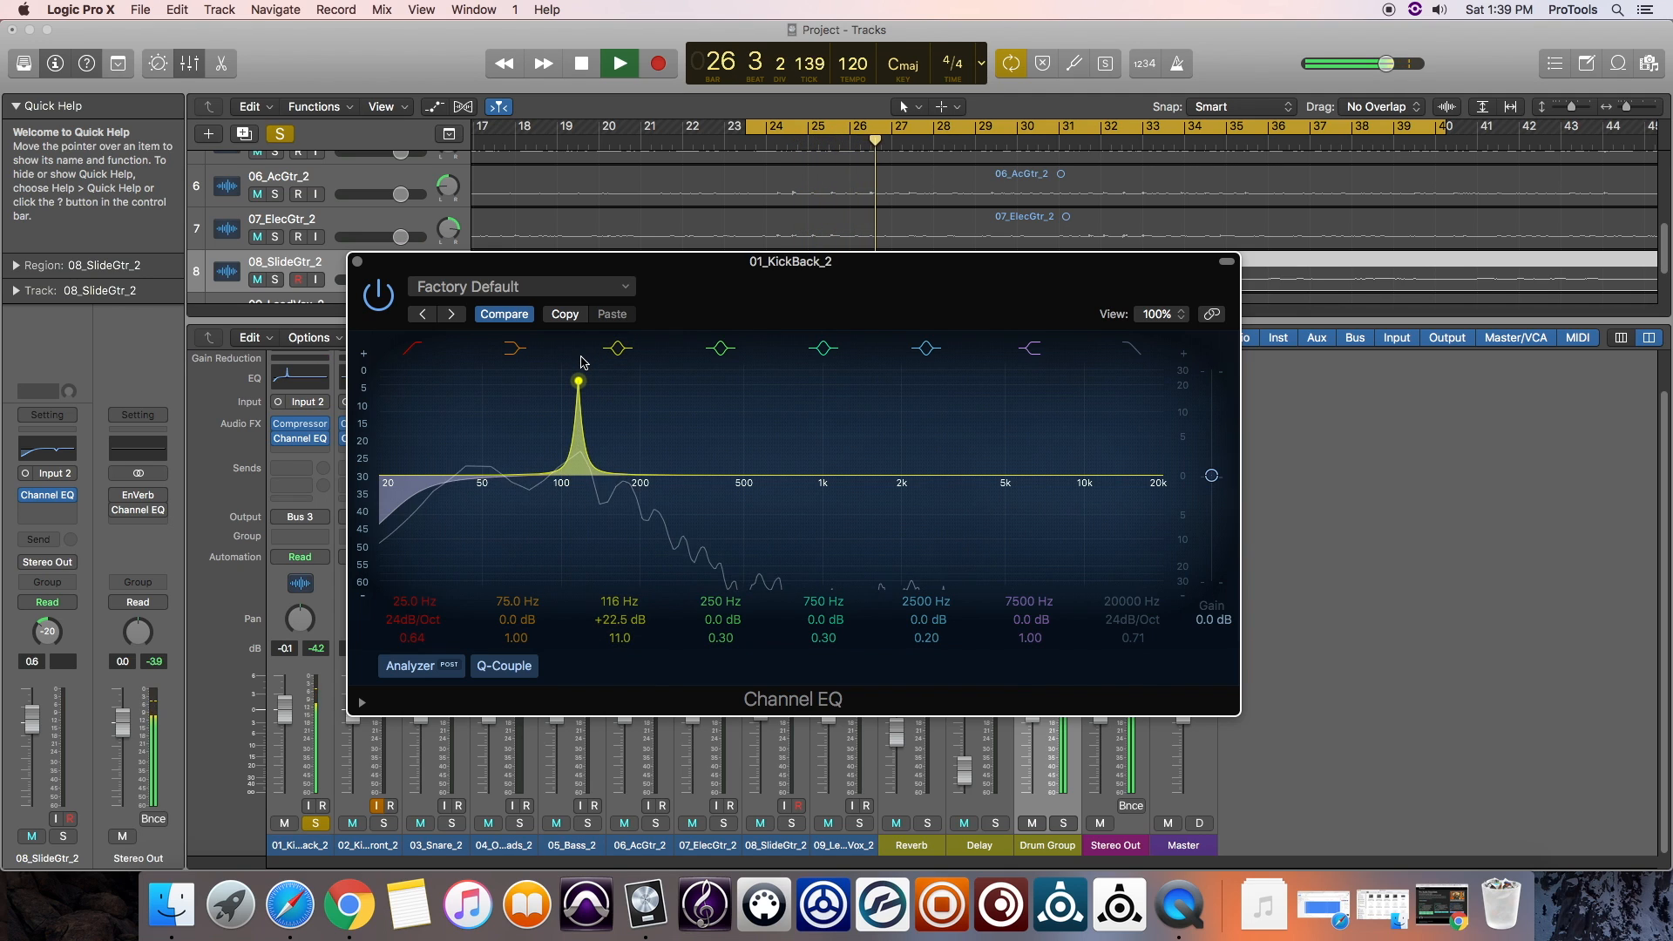
key("space")
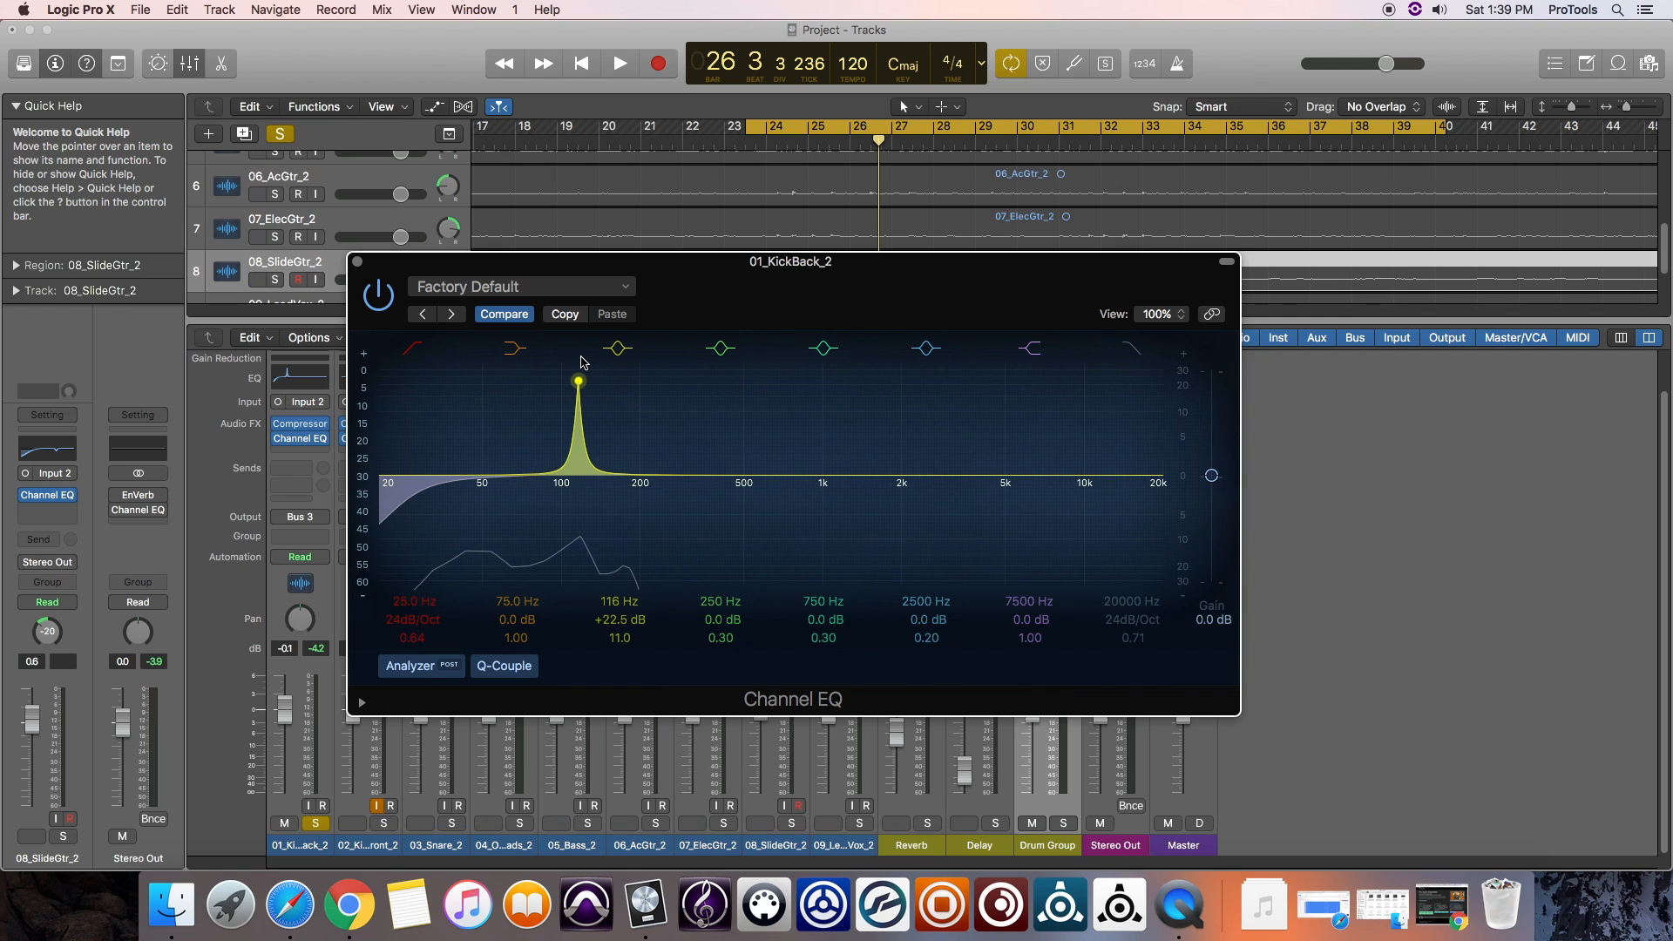
Turn the boosted band on the kick back's EQ into a -6 dB cut at 100 Hz with a Q of 2.10 during playback.
key("space")
left_click_drag(579, 381, 579, 534)
left_click_drag(622, 643, 621, 681)
mouse_move(577, 526)
left_mouse_down()
mouse_move(571, 492)
mouse_move(562, 523)
left_mouse_up()
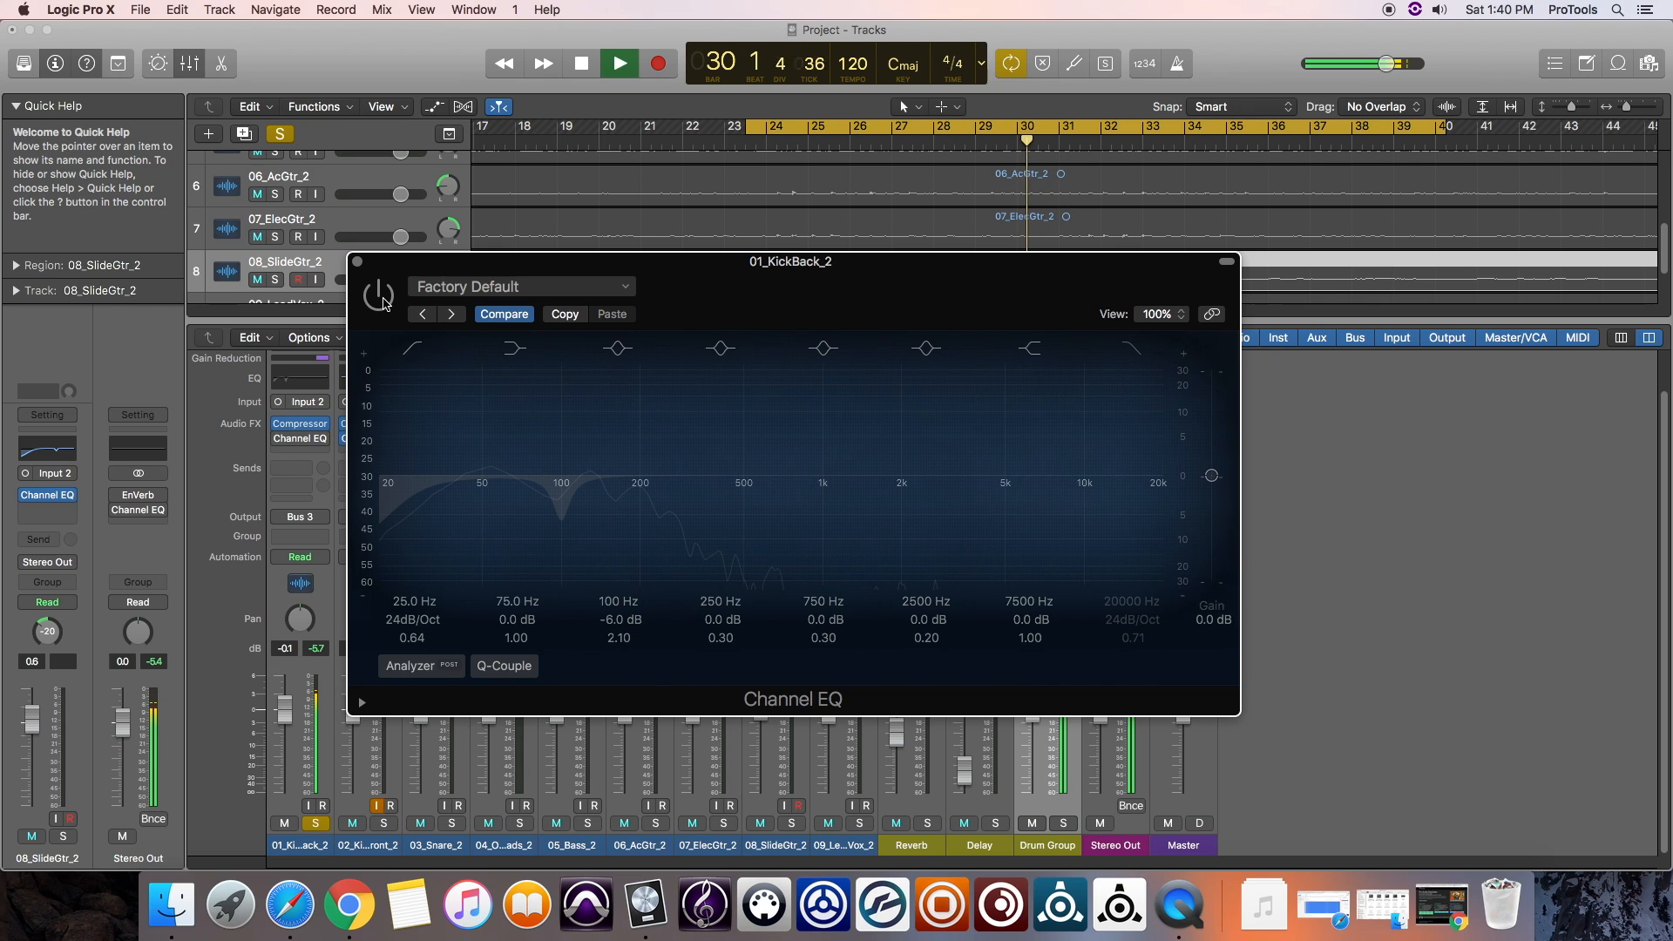
Compare the kick back's sound with its Channel EQ bypassed and active.
left_click(379, 296)
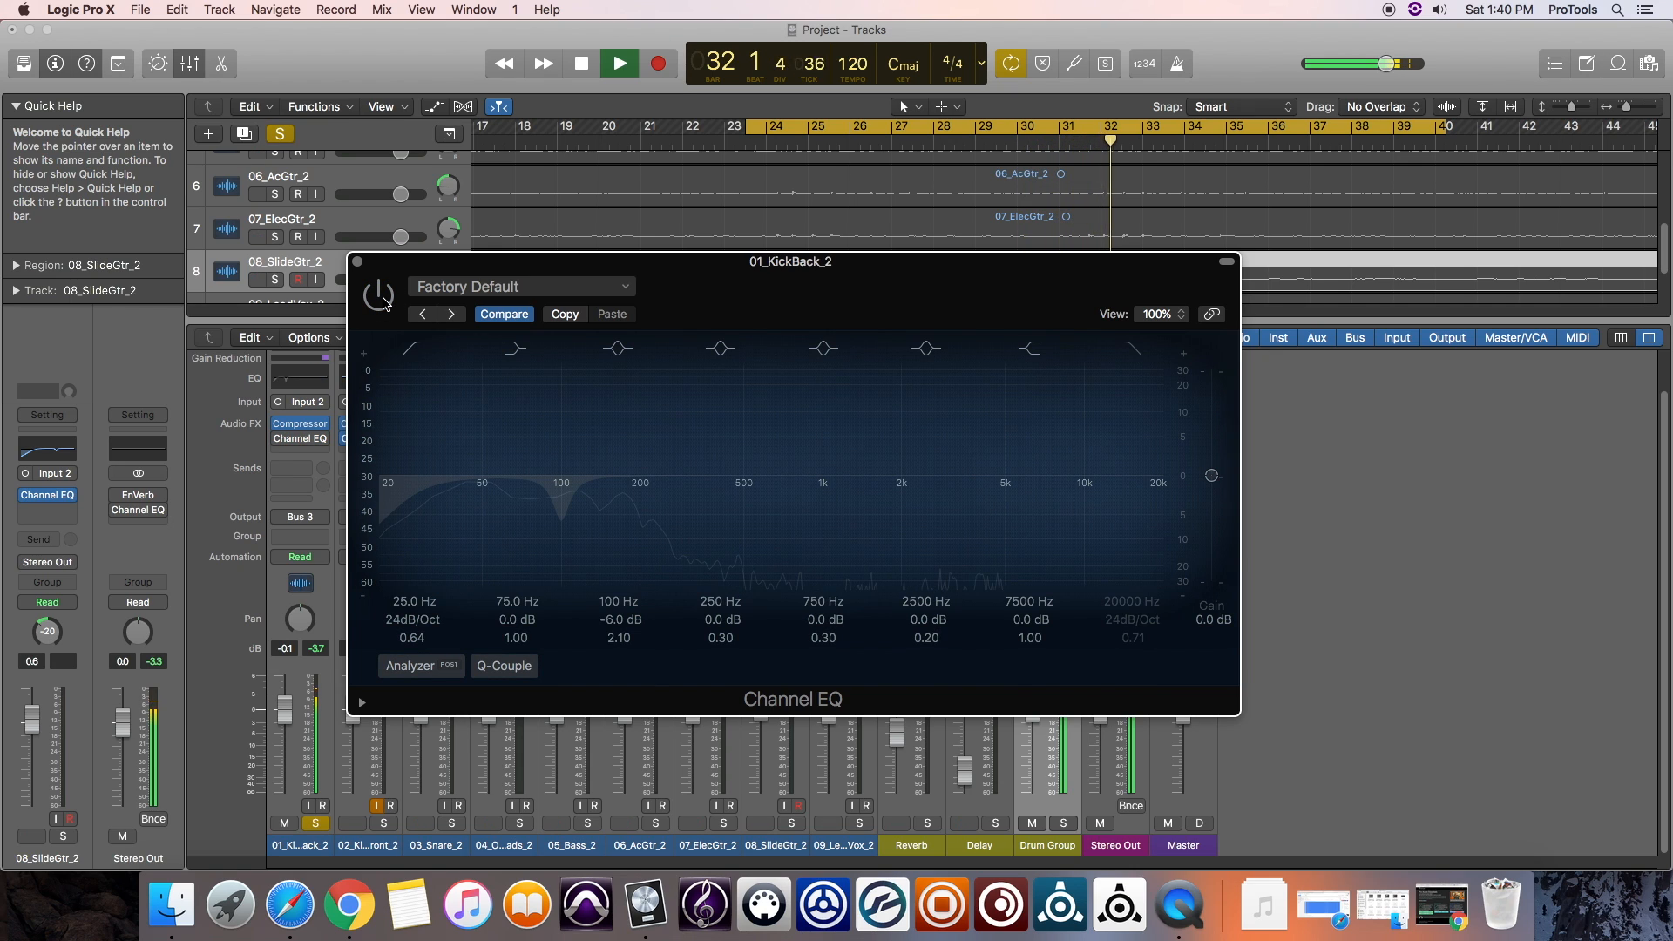
left_click(379, 296)
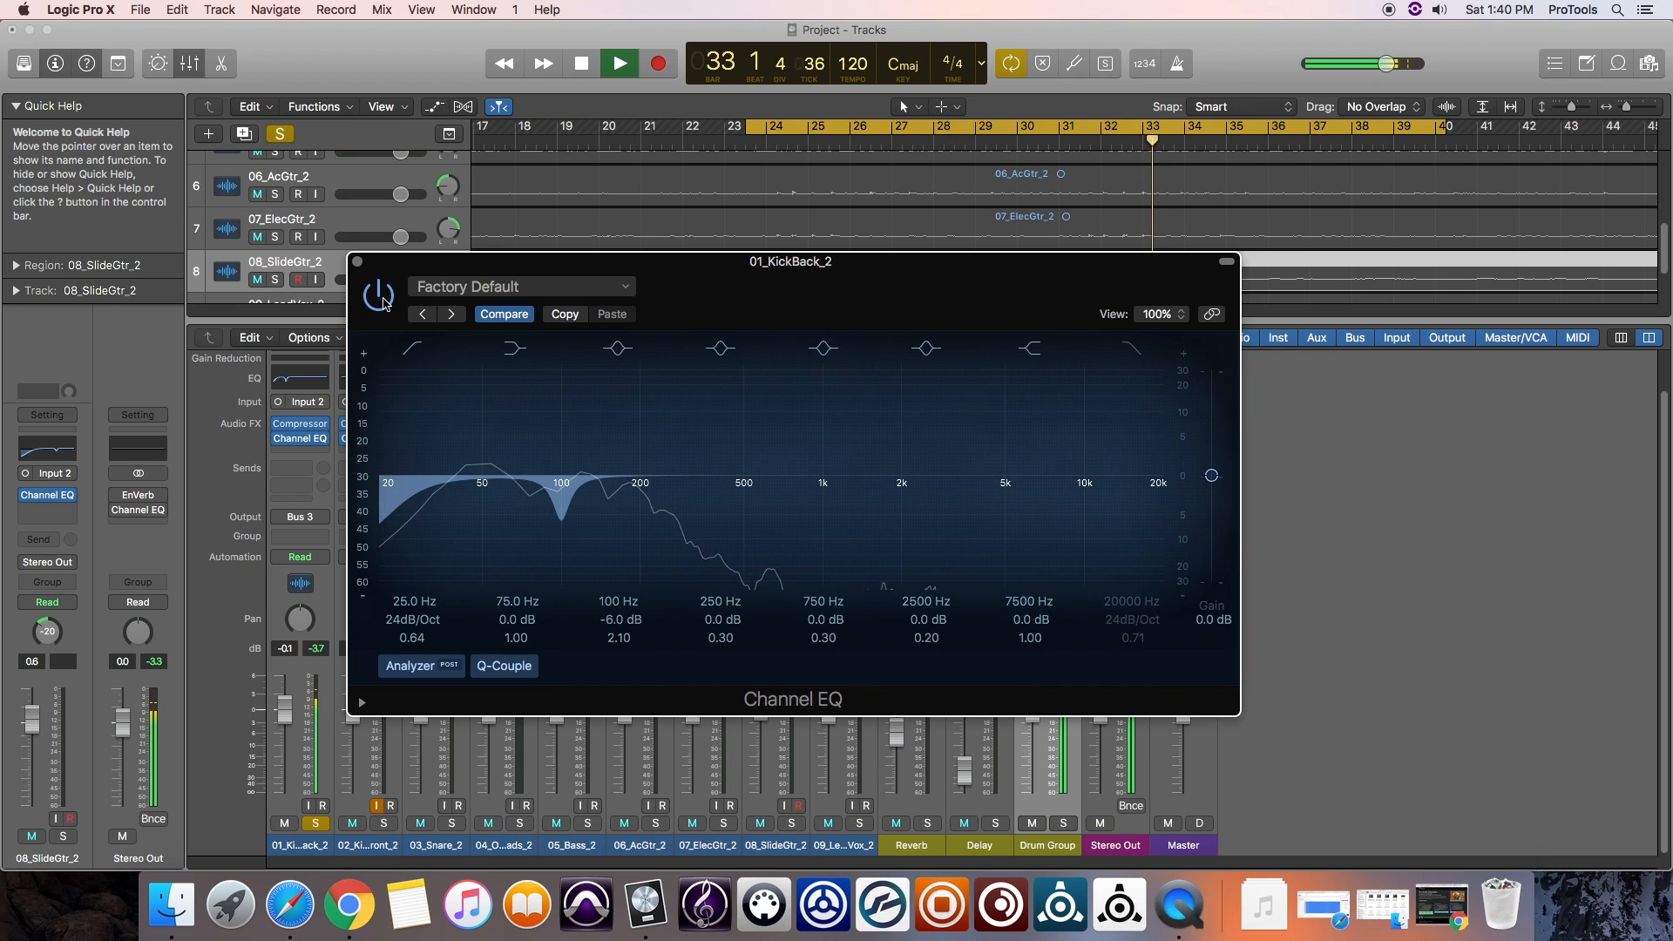
key("space")
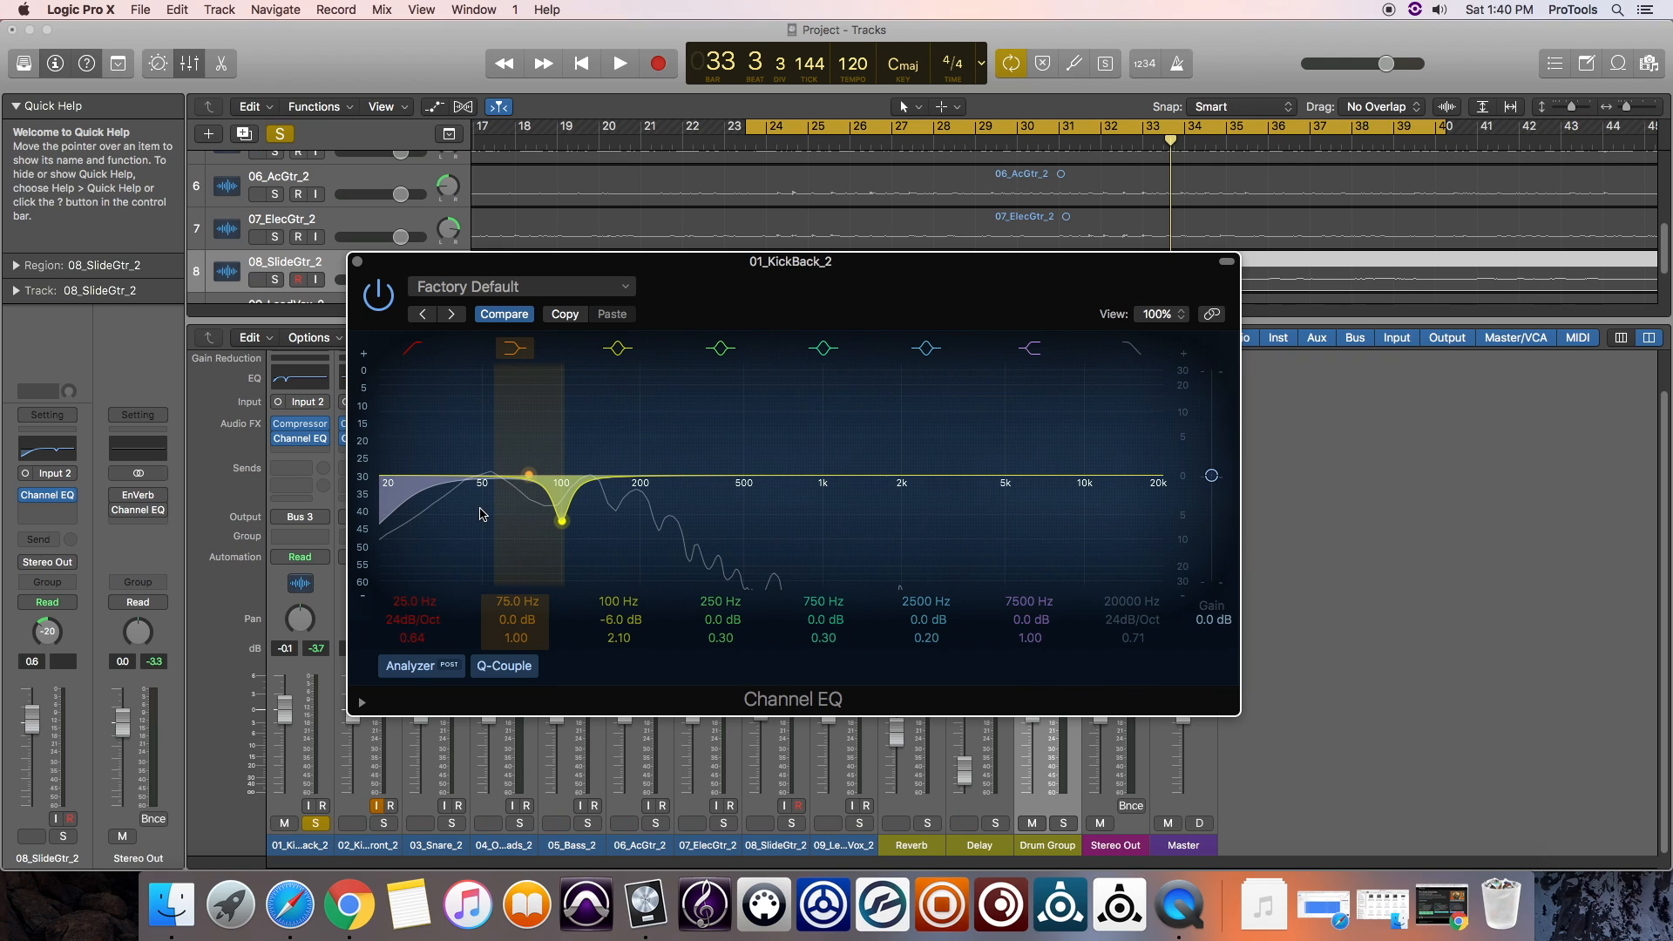
Move the solo from 01_KickBack_2 to 02_KickFront_2 and open the front kick's Channel EQ while auditioning it.
left_click(358, 261)
left_click(388, 823)
left_click(318, 824)
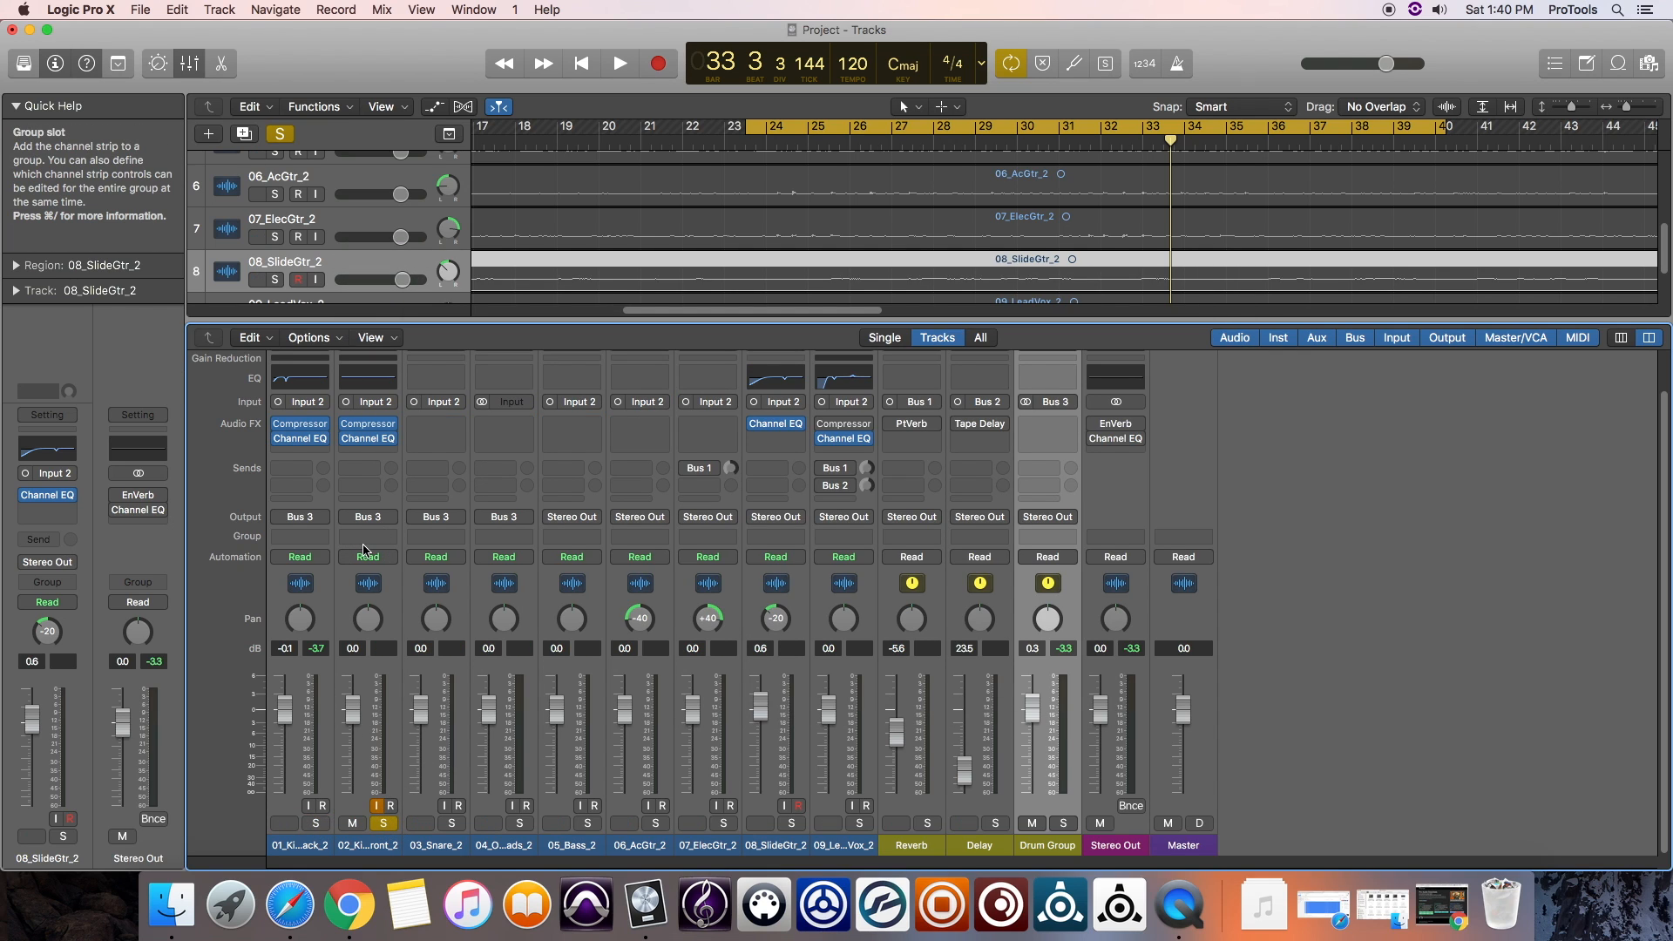
key("space")
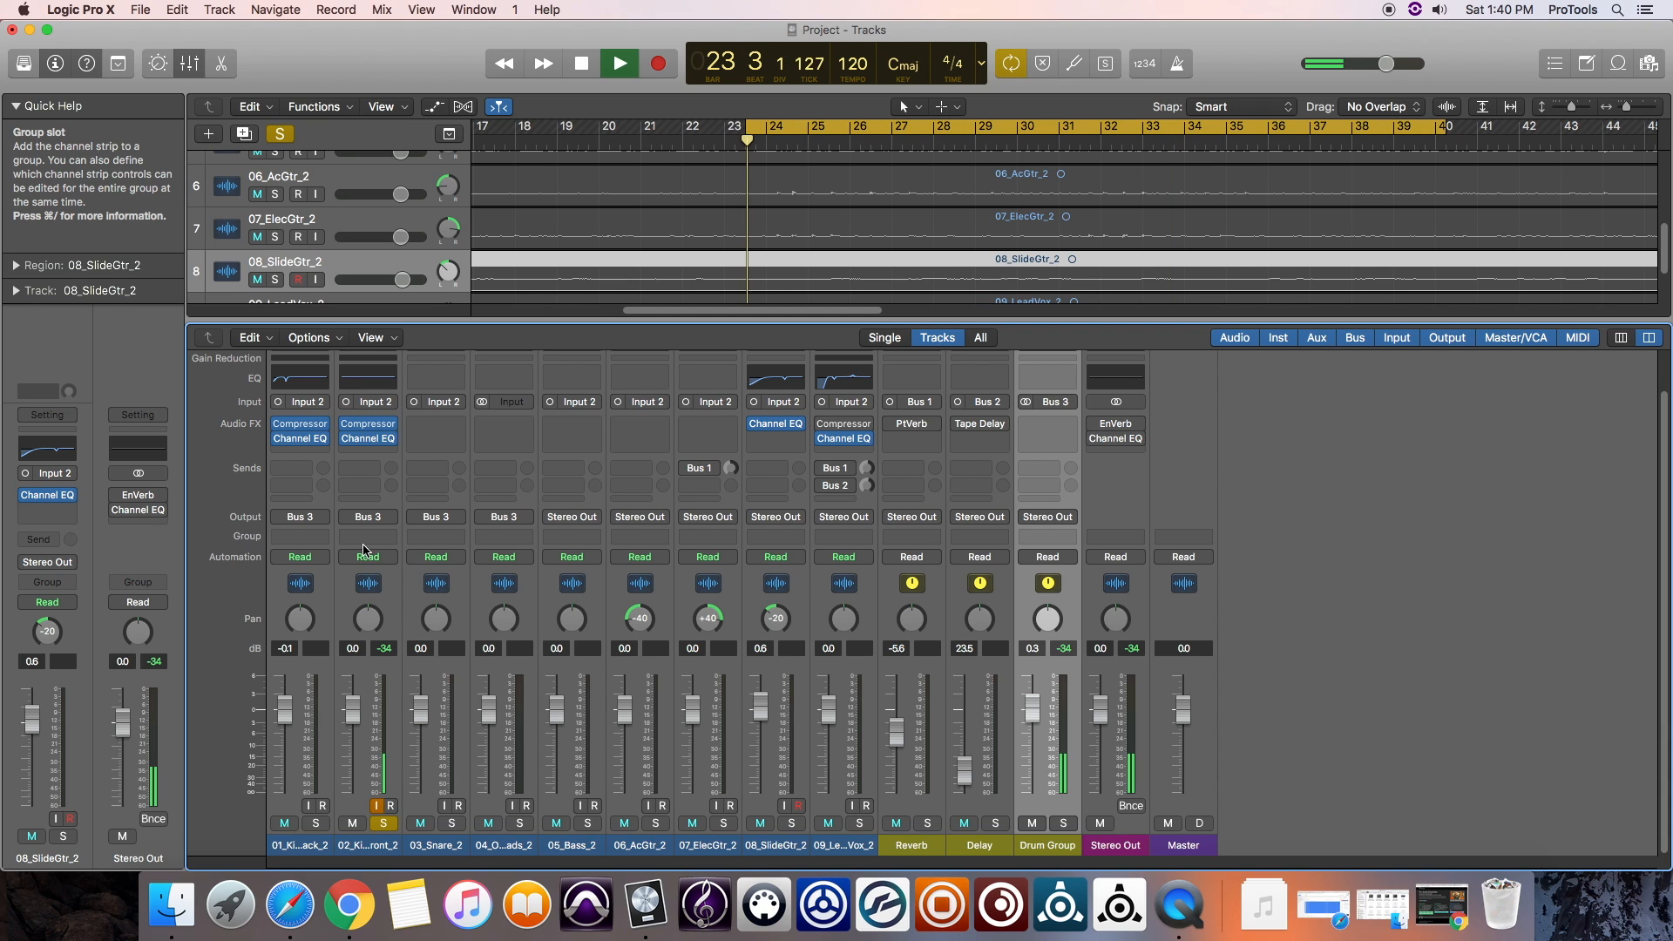
left_click(372, 380)
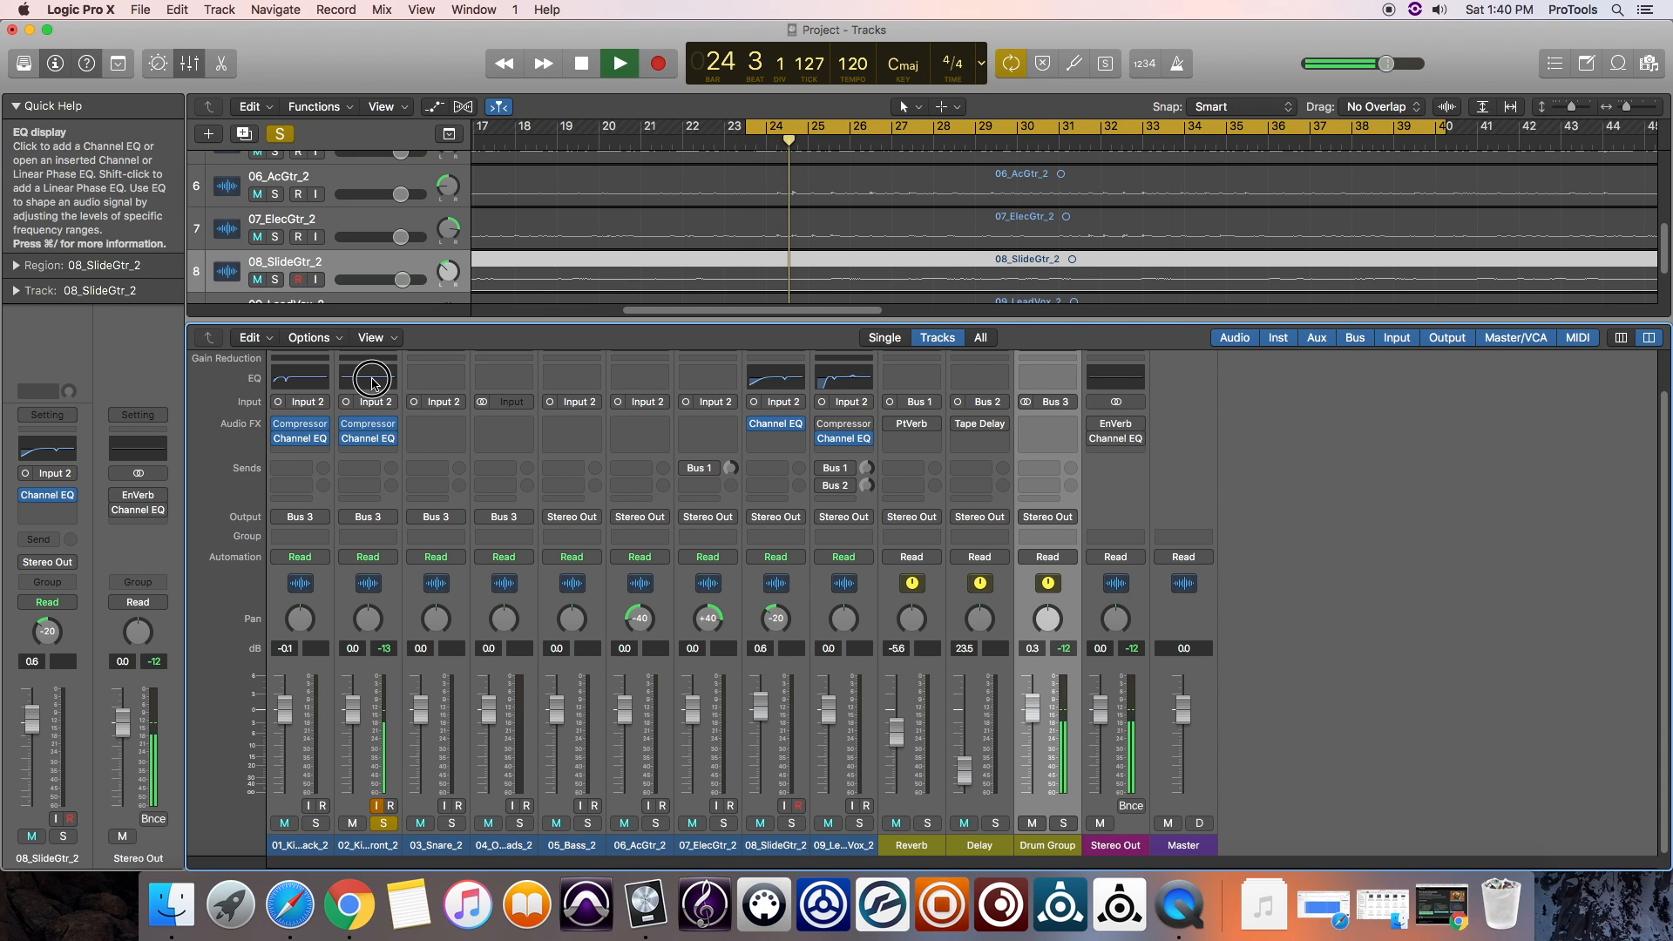
left_click_drag(1244, 258, 841, 273)
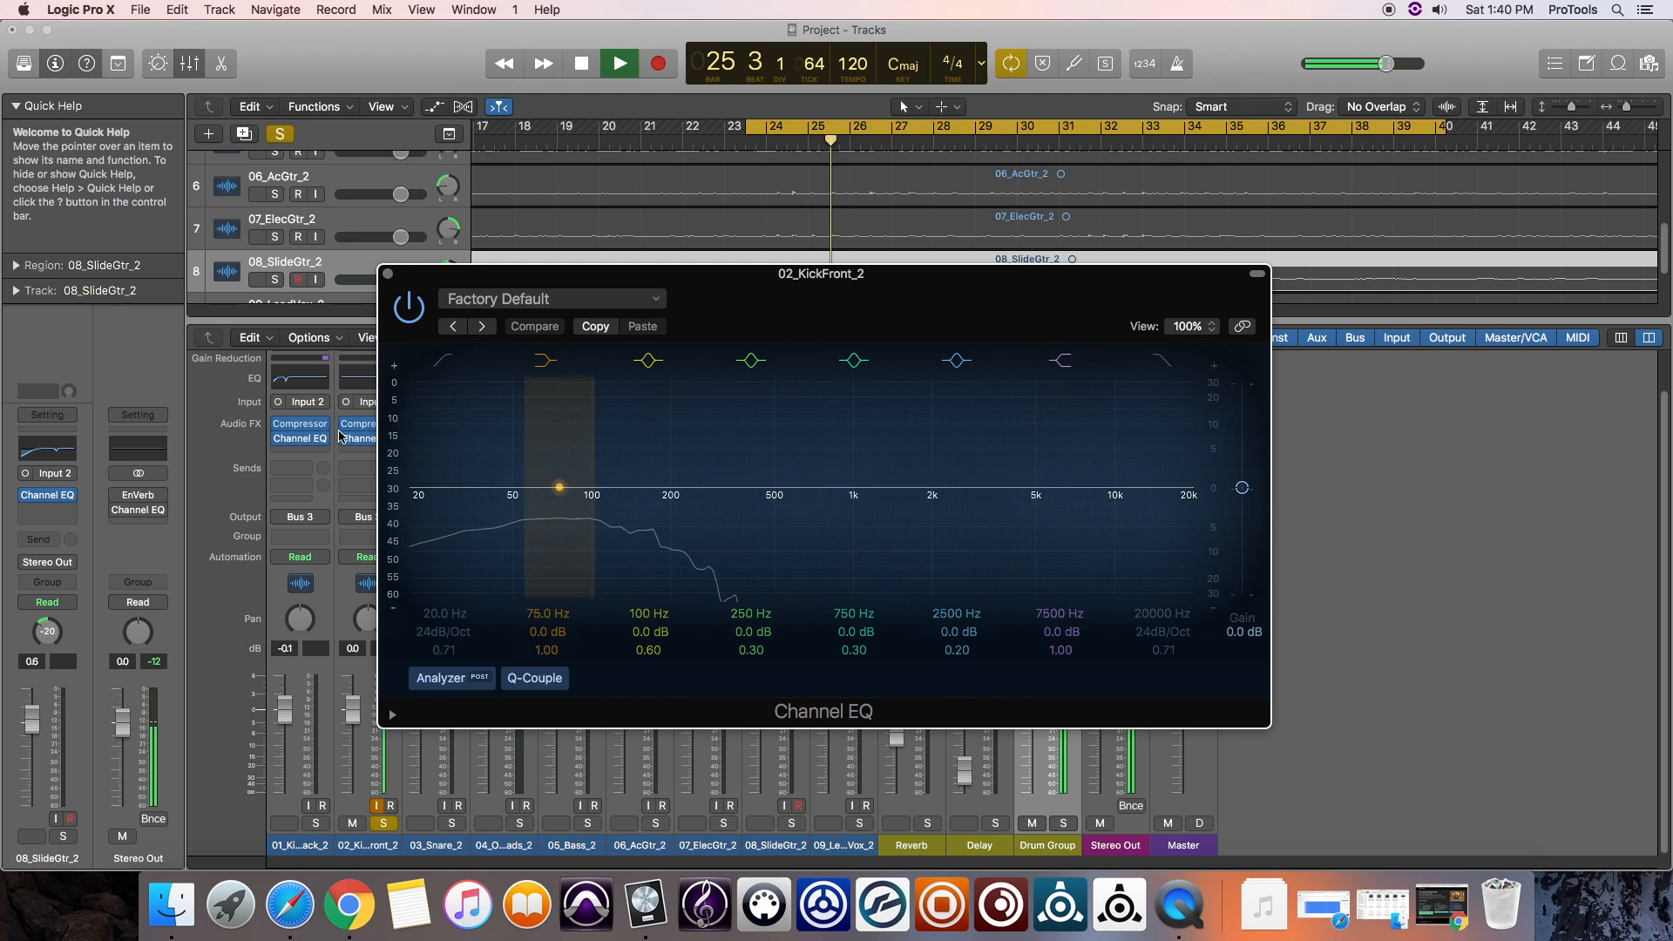
key("space")
Enable the low cut on the front kick's EQ at 36 Hz, 48 dB/Oct, with a Q of 0.37.
left_click(443, 360)
left_click_drag(416, 520, 485, 529)
left_click_drag(487, 539, 490, 538)
left_click_drag(449, 633, 449, 622)
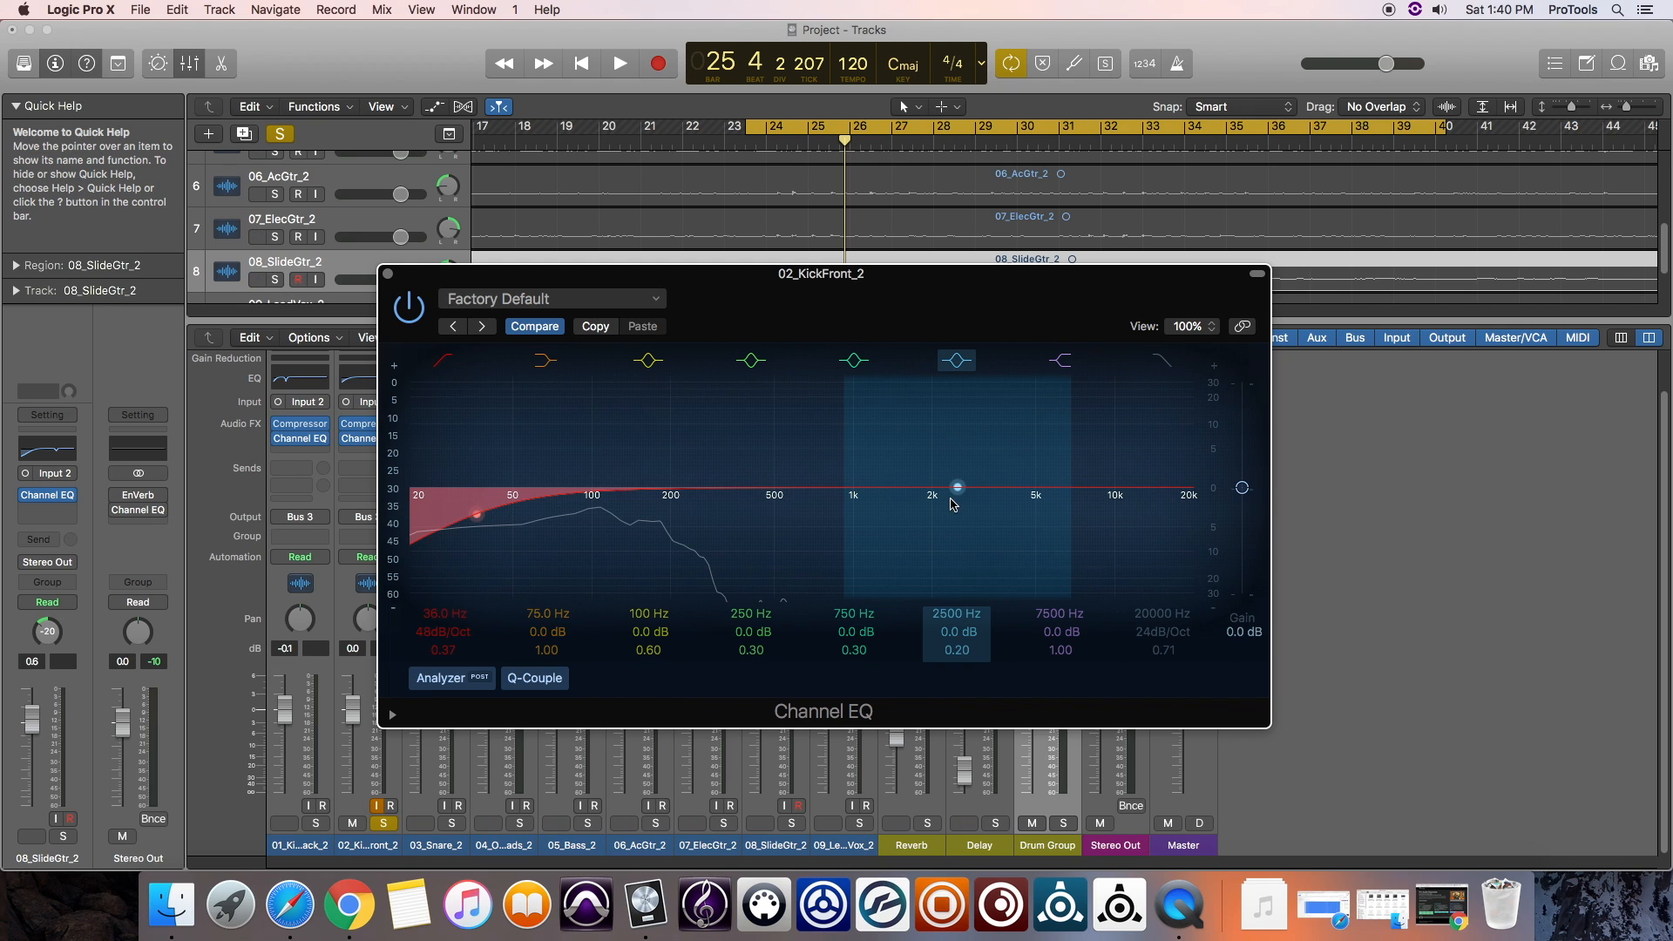
Narrow the front kick EQ's 2500 Hz band to a Q of 4.30 and set it to +2.5 dB at 4150 Hz during playback.
key("space")
left_click_drag(956, 488, 956, 421)
left_click_drag(955, 651, 956, 597)
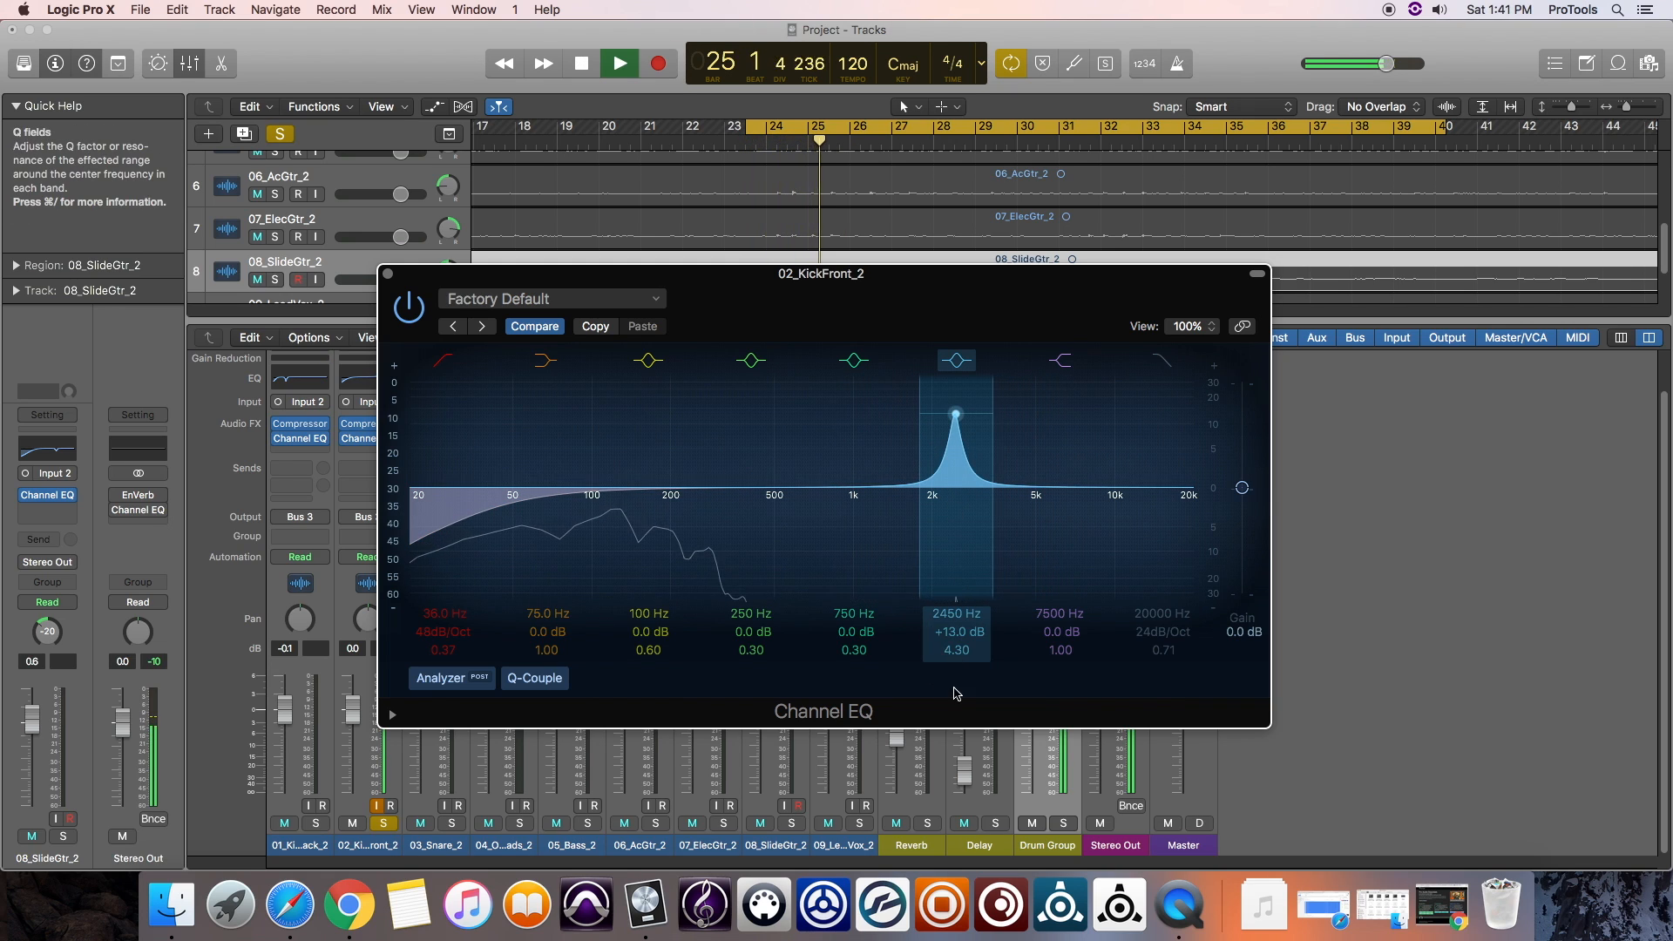
left_click_drag(956, 414, 1021, 462)
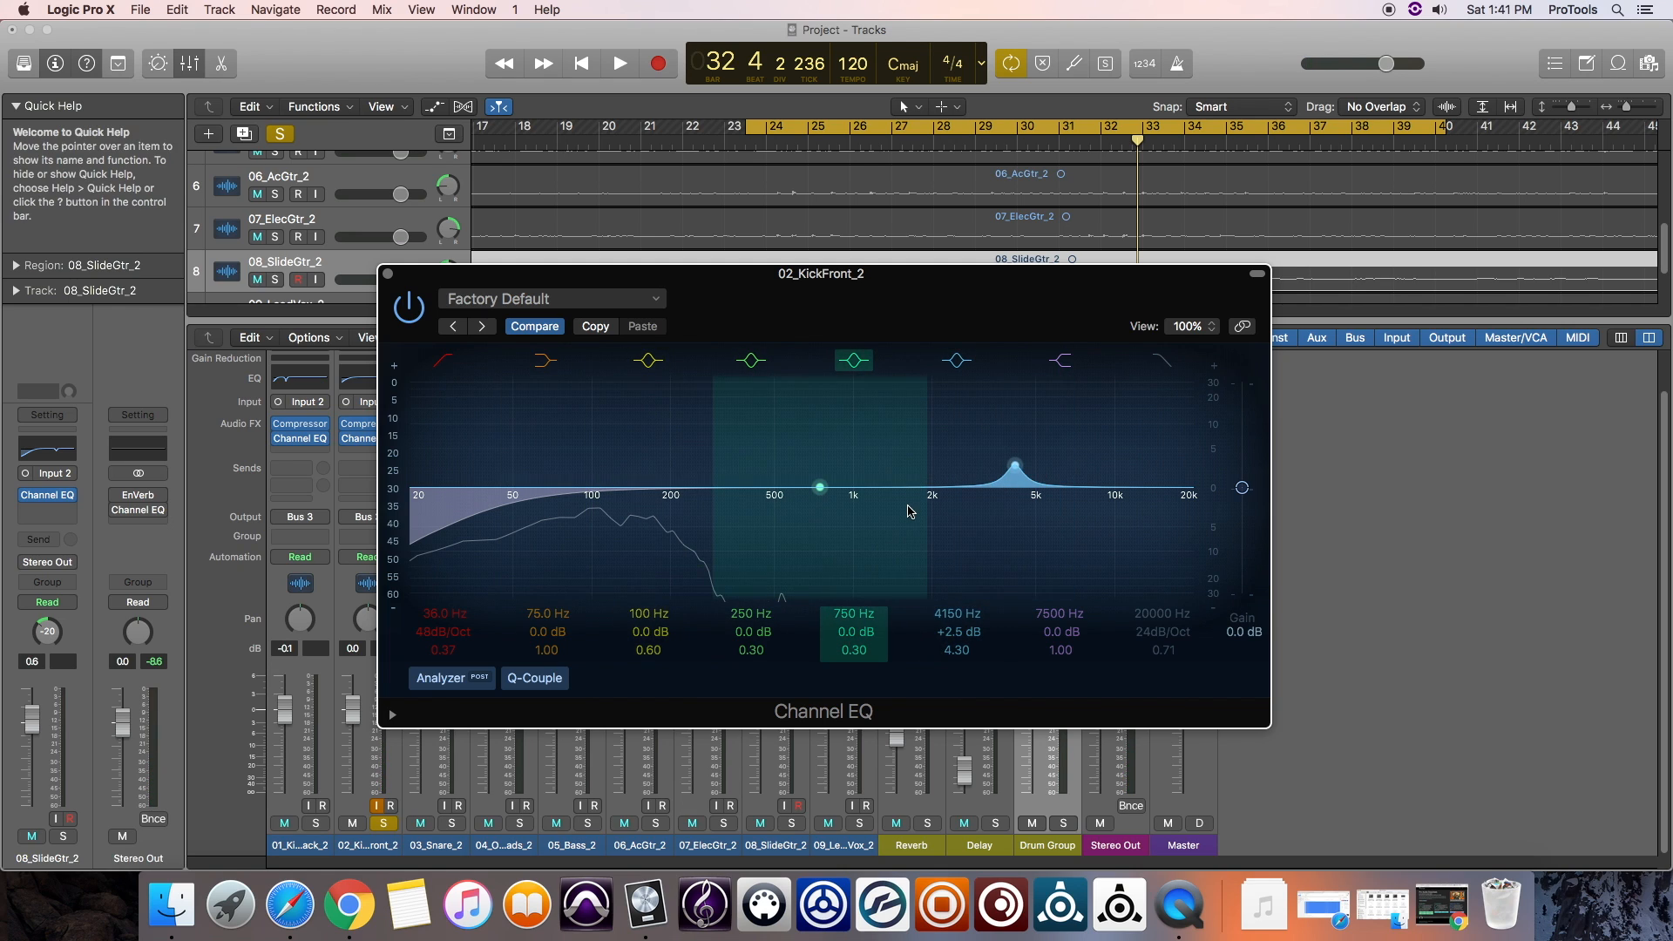
Solo 01_KickBack_2 alongside the front kick and compare both kicks with their Channel EQs bypassed and active.
left_click(318, 825)
key("space")
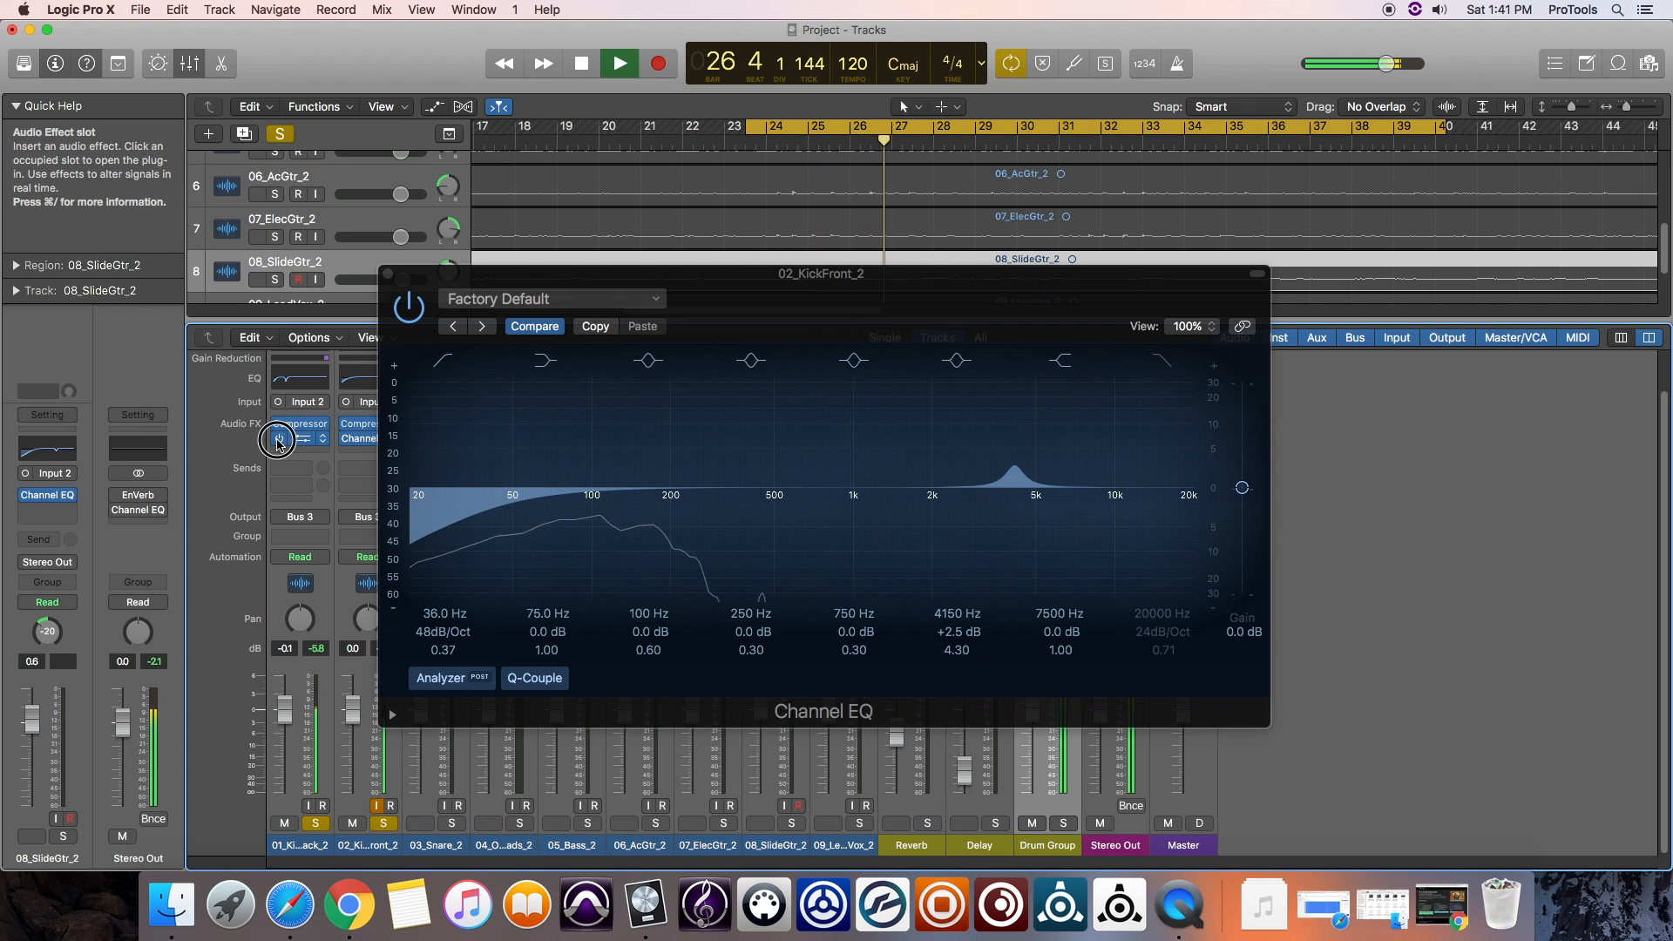
left_click(345, 440)
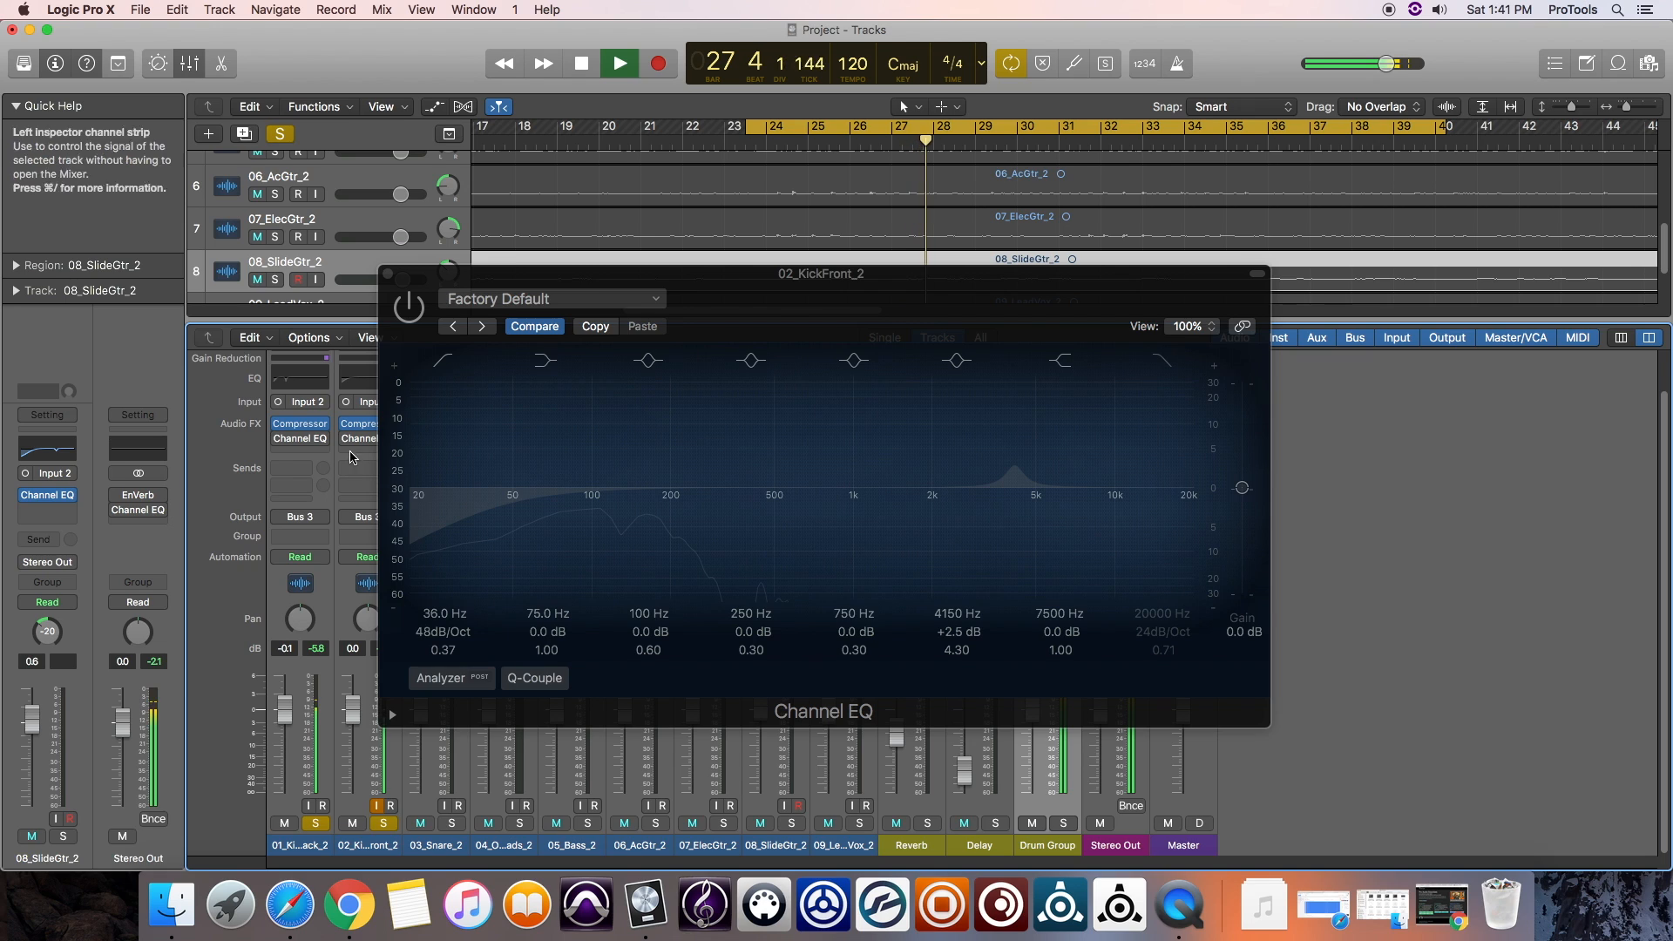
left_click(345, 440)
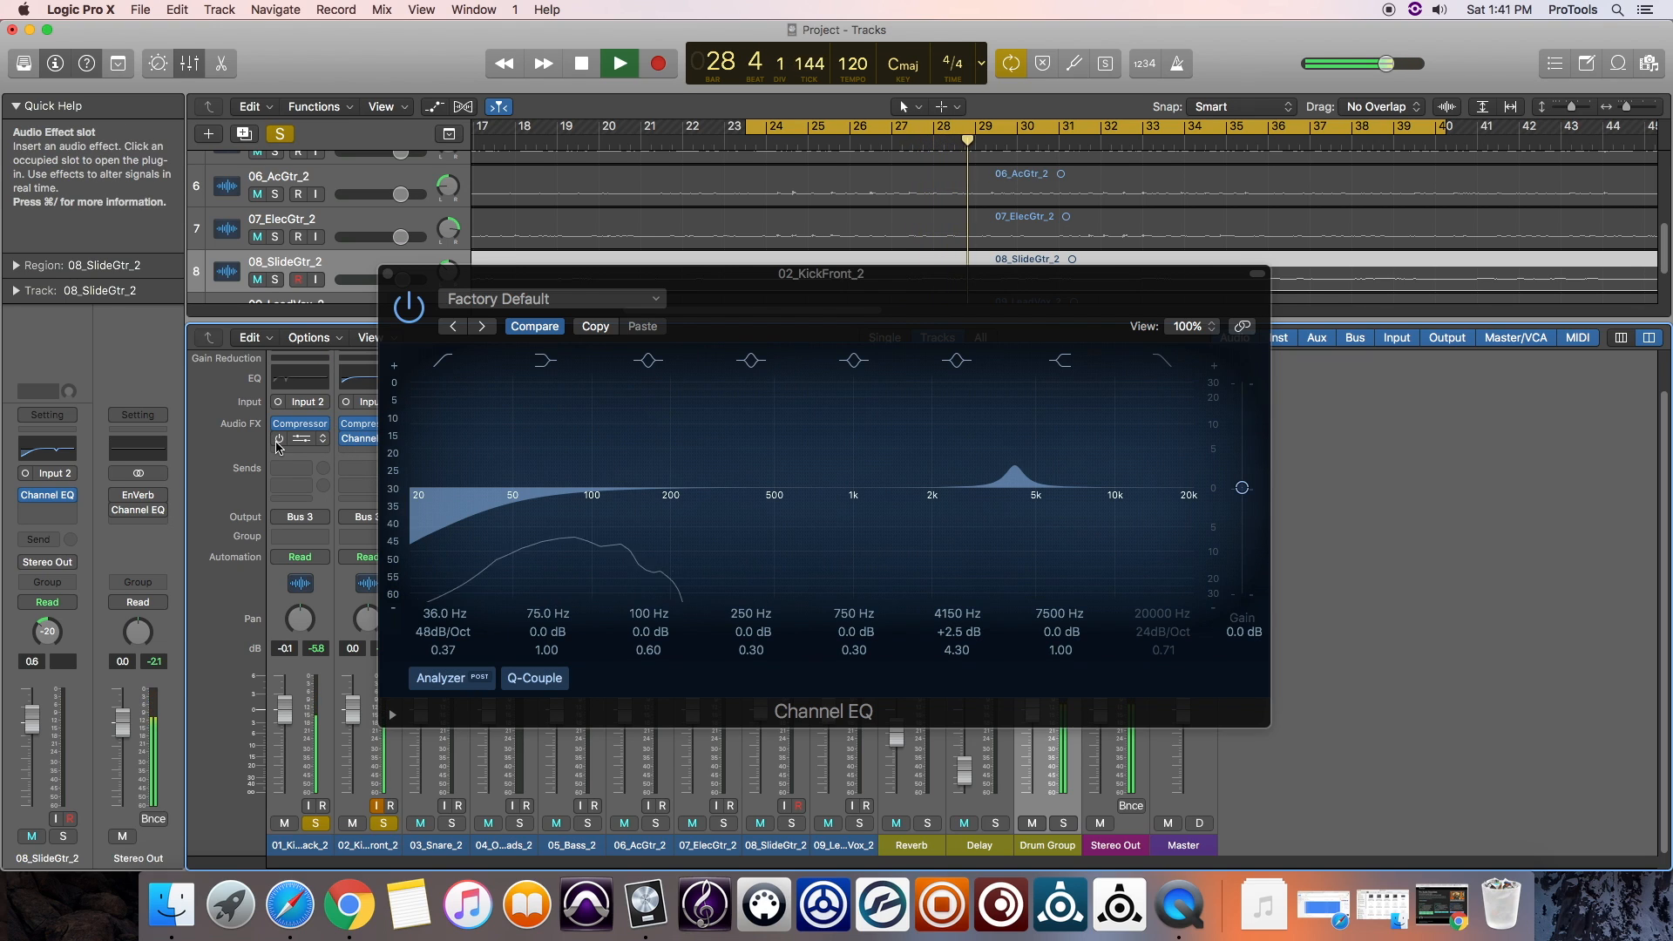
key("space")
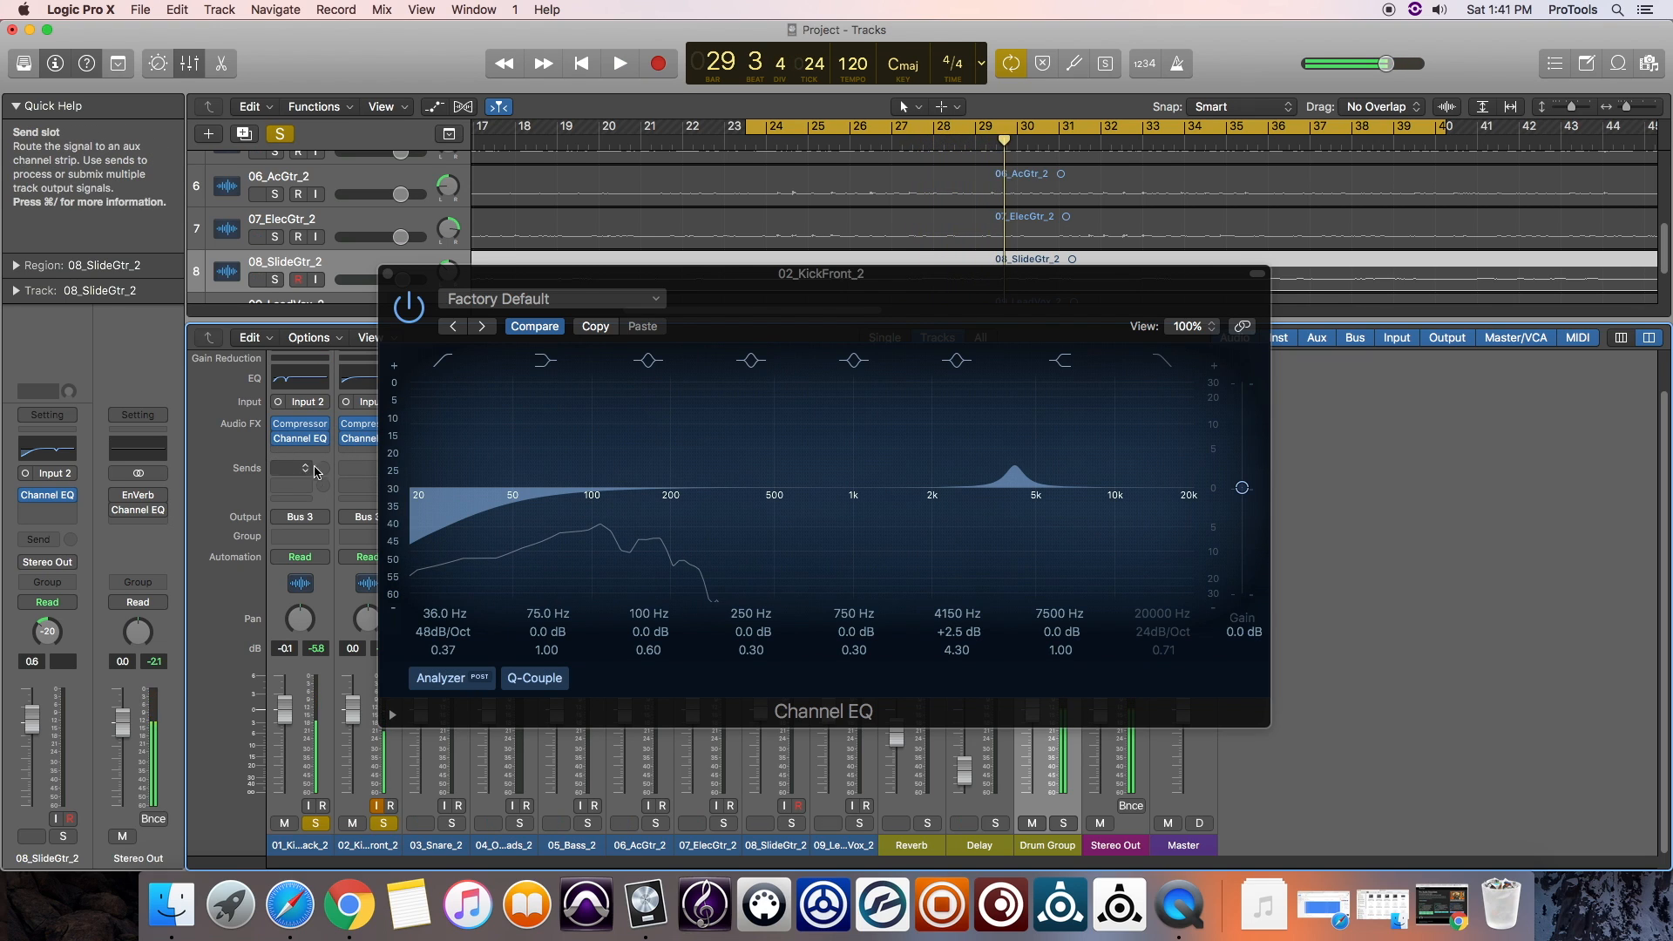
left_click(389, 274)
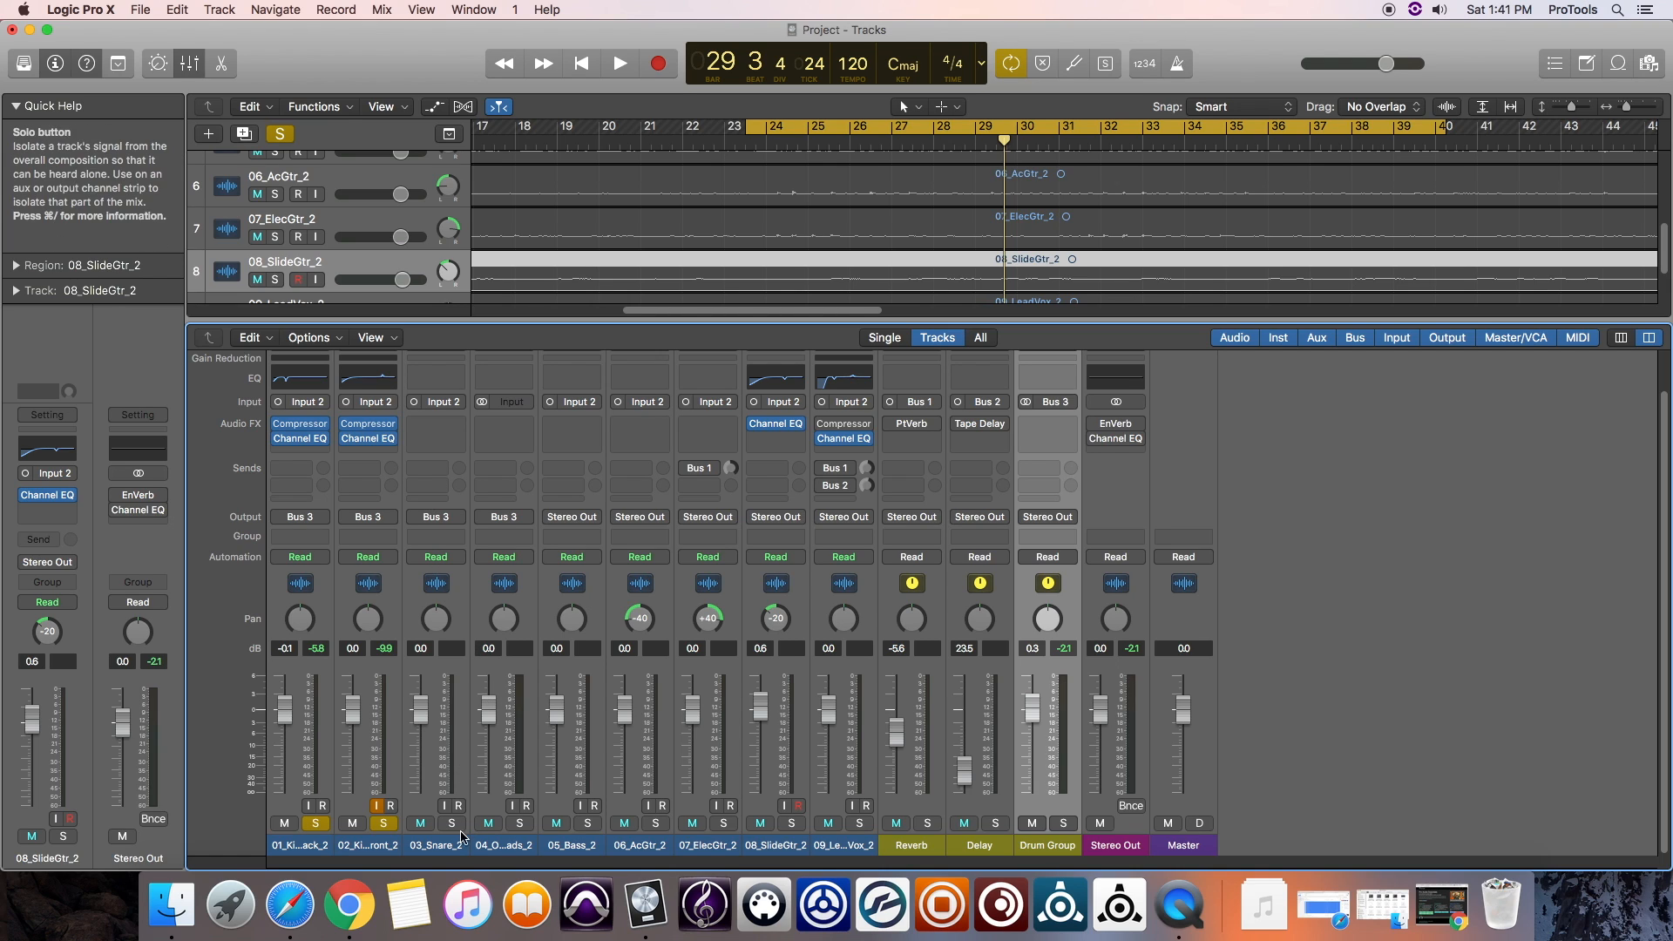
Add 03_Snare_2 to the soloed kicks and audition the three tracks together.
left_click(458, 828)
key("space")
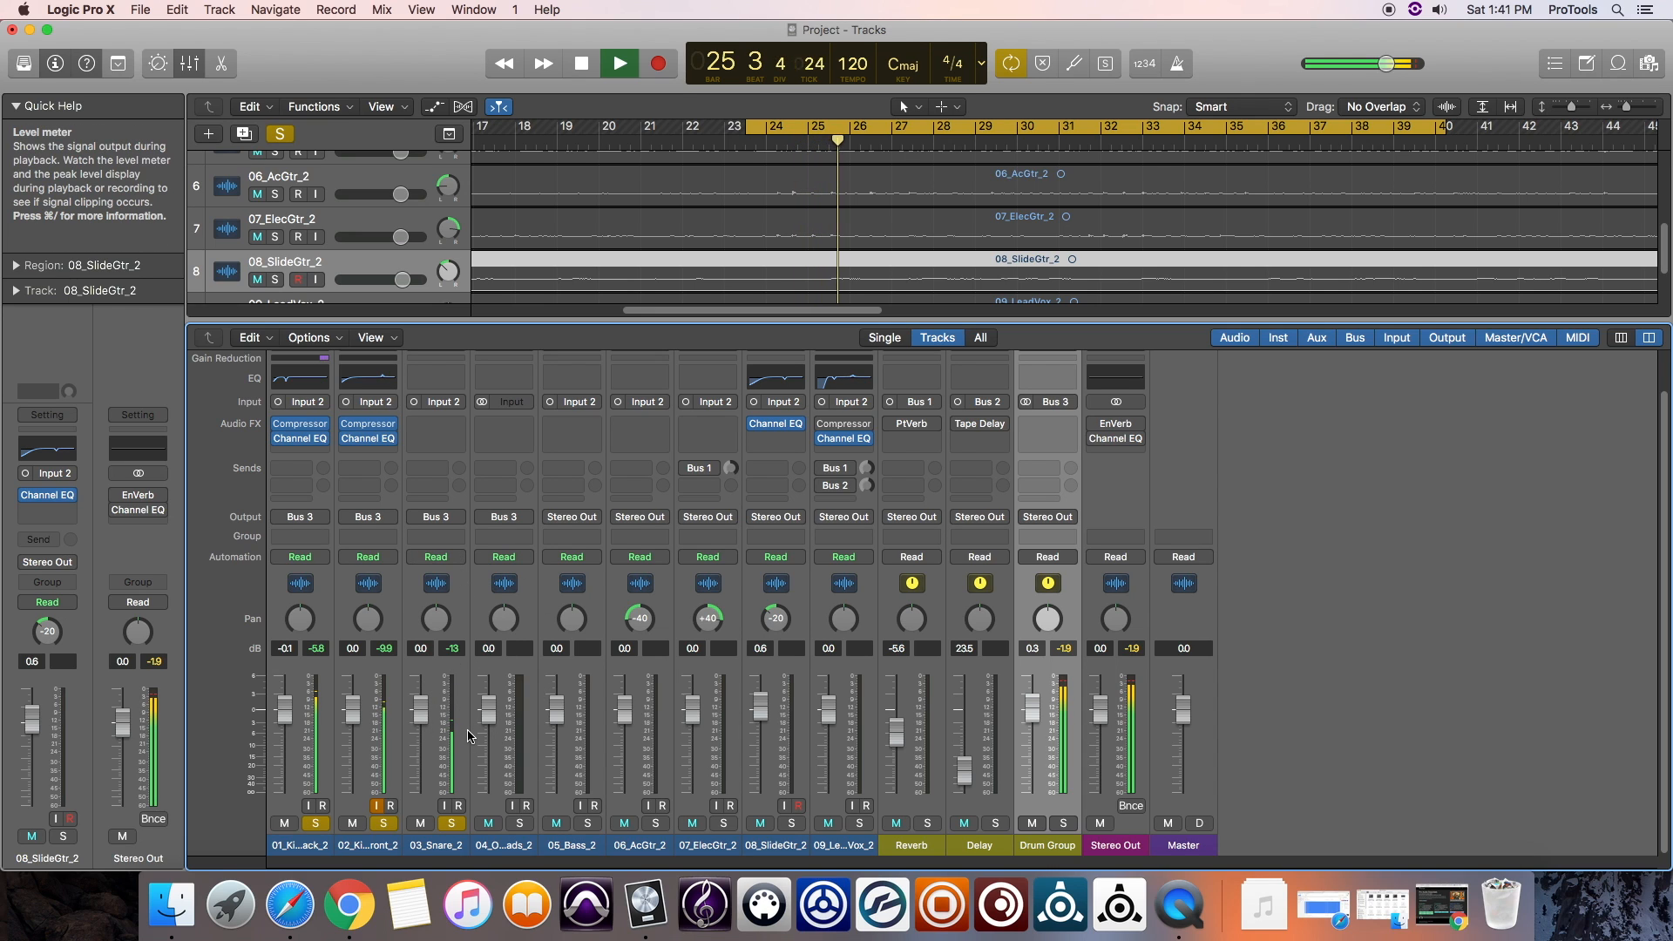
key("space")
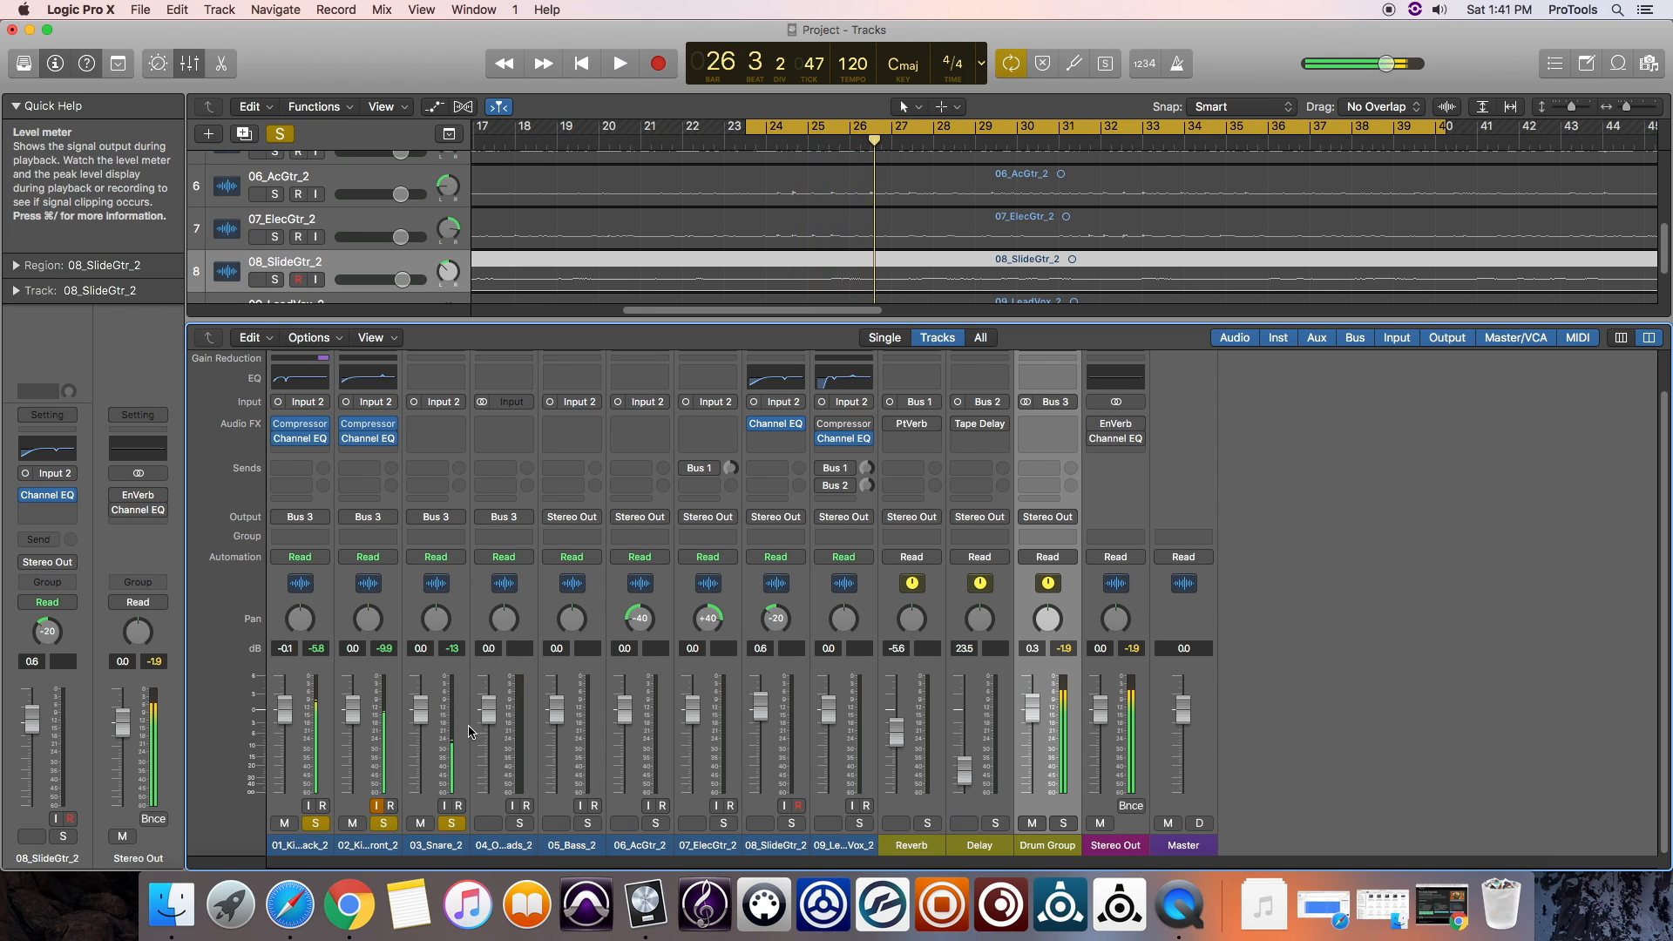
Remove both kick tracks from the solo and audition 03_Snare_2 on its own.
left_click(384, 824)
left_click(316, 824)
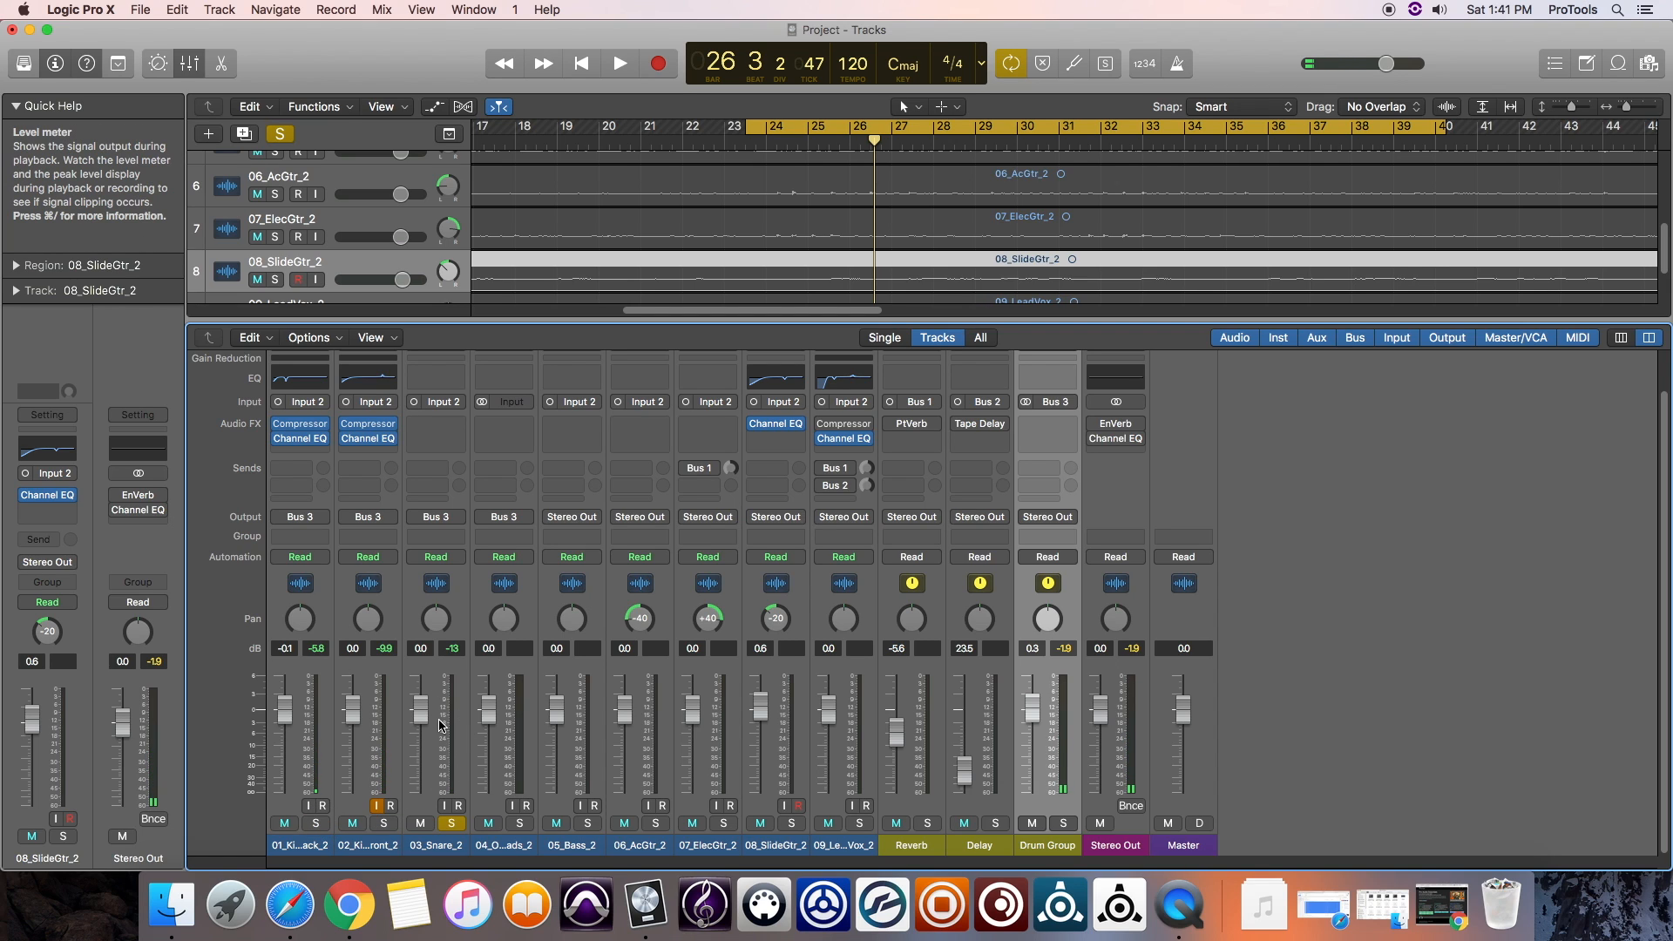
key("space")
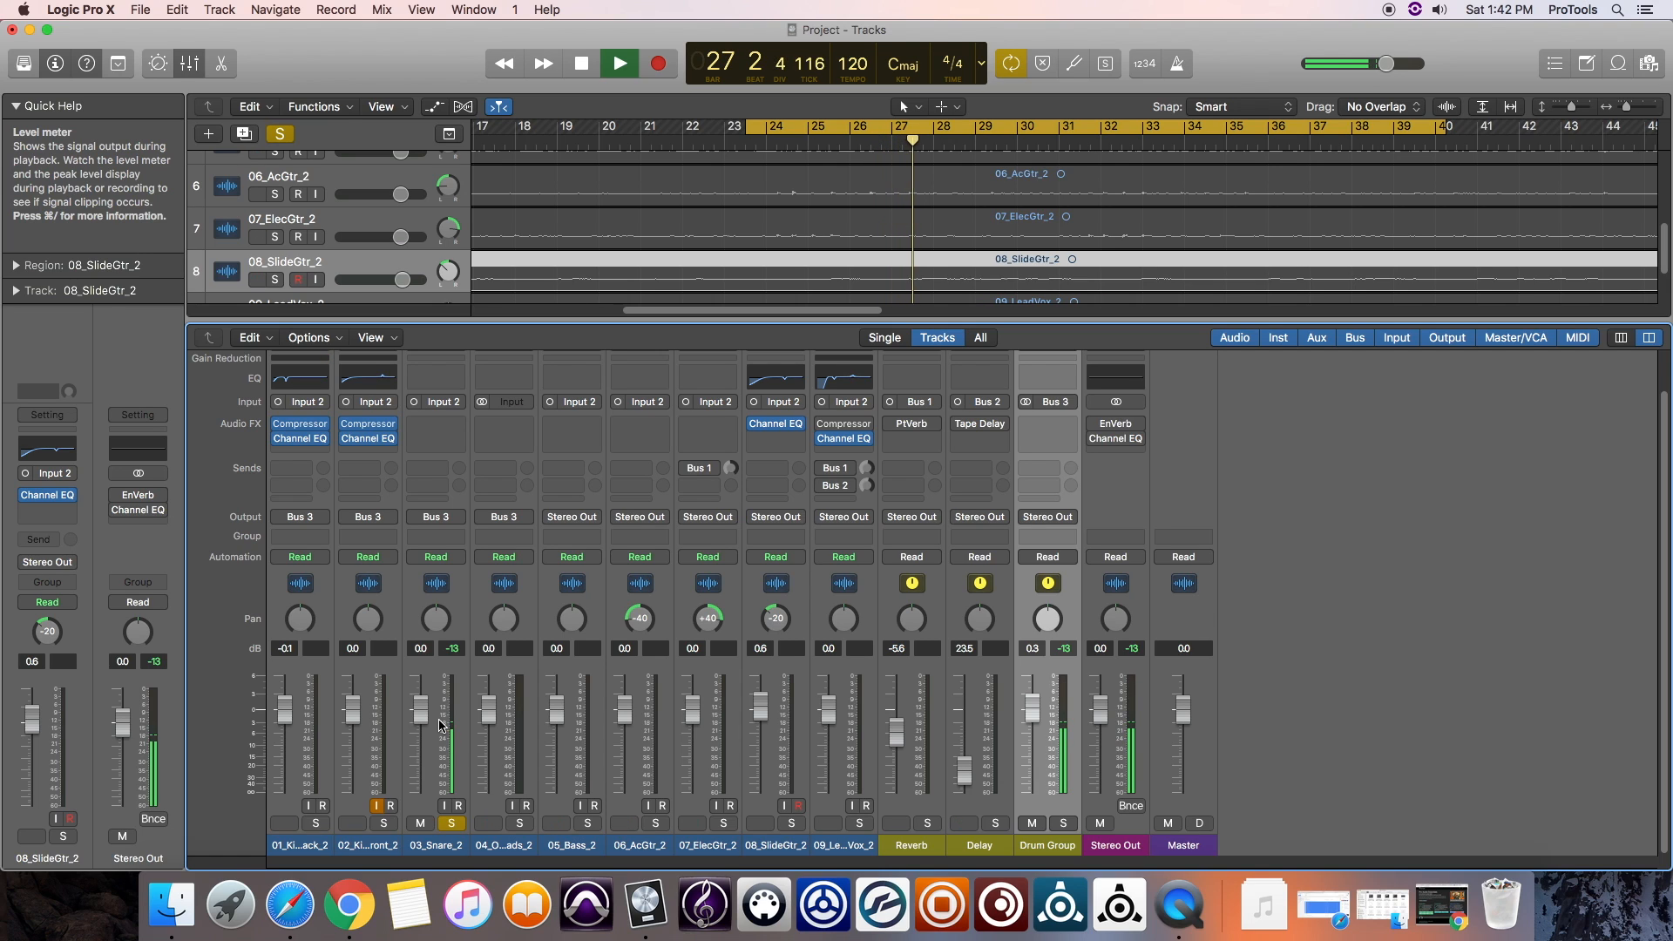
key("space")
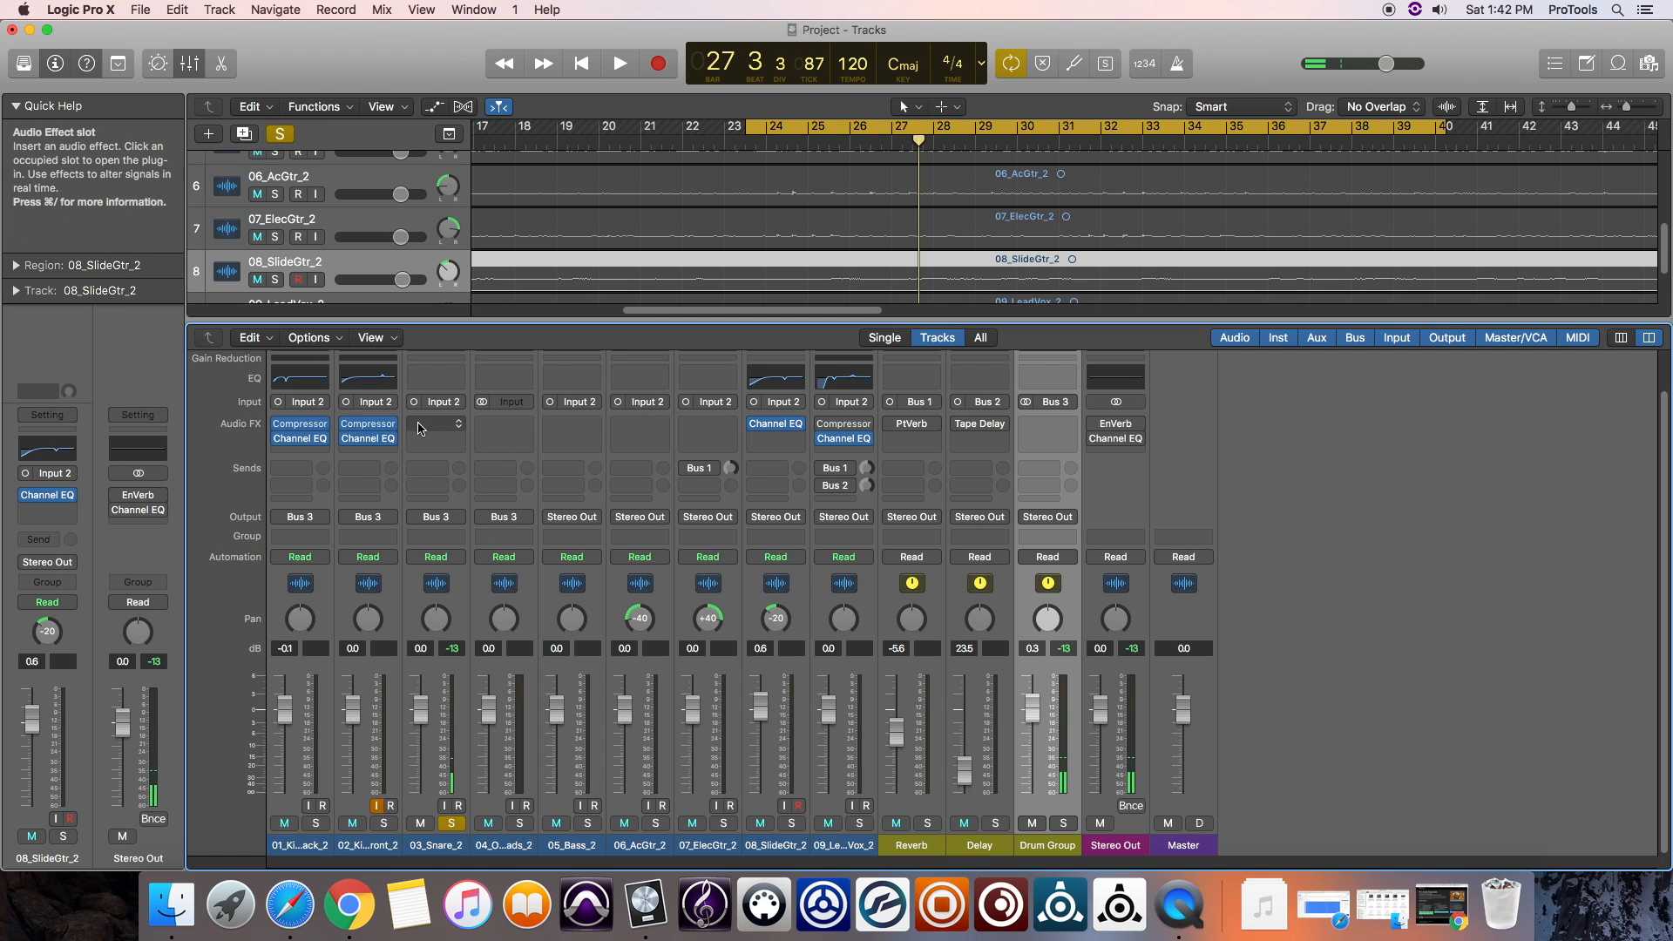
Insert a Compressor on 03_Snare_2 with a threshold of about -25 dB and a ratio of 3.1:1.
left_click(421, 425)
left_click(428, 359)
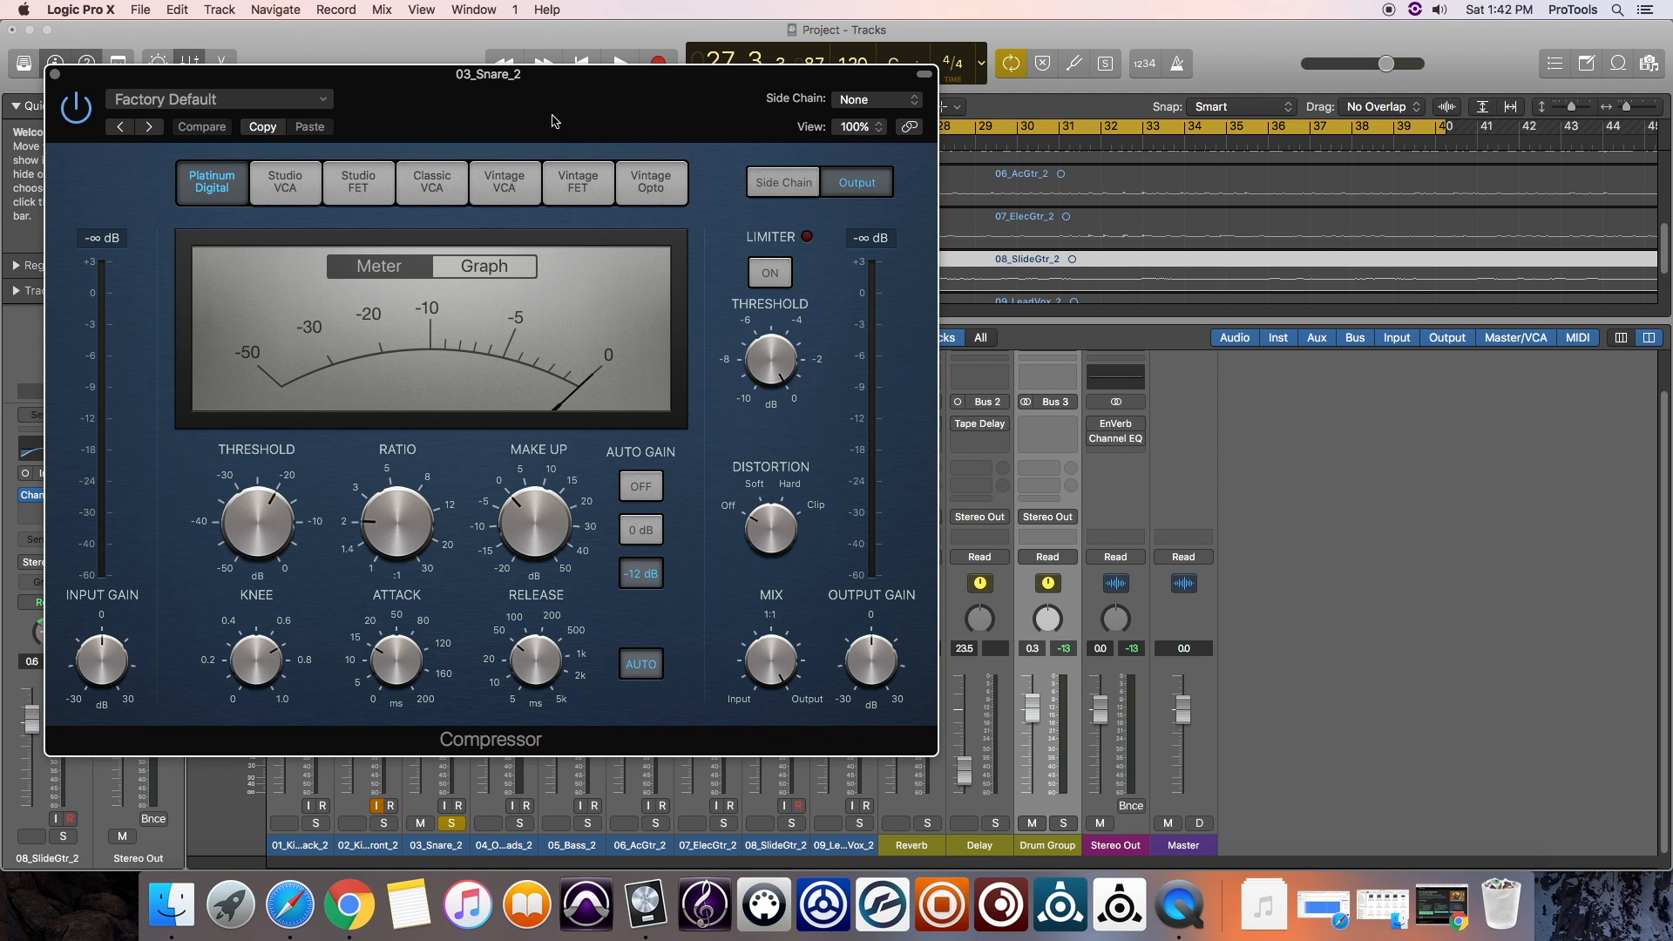
left_click_drag(526, 71, 895, 125)
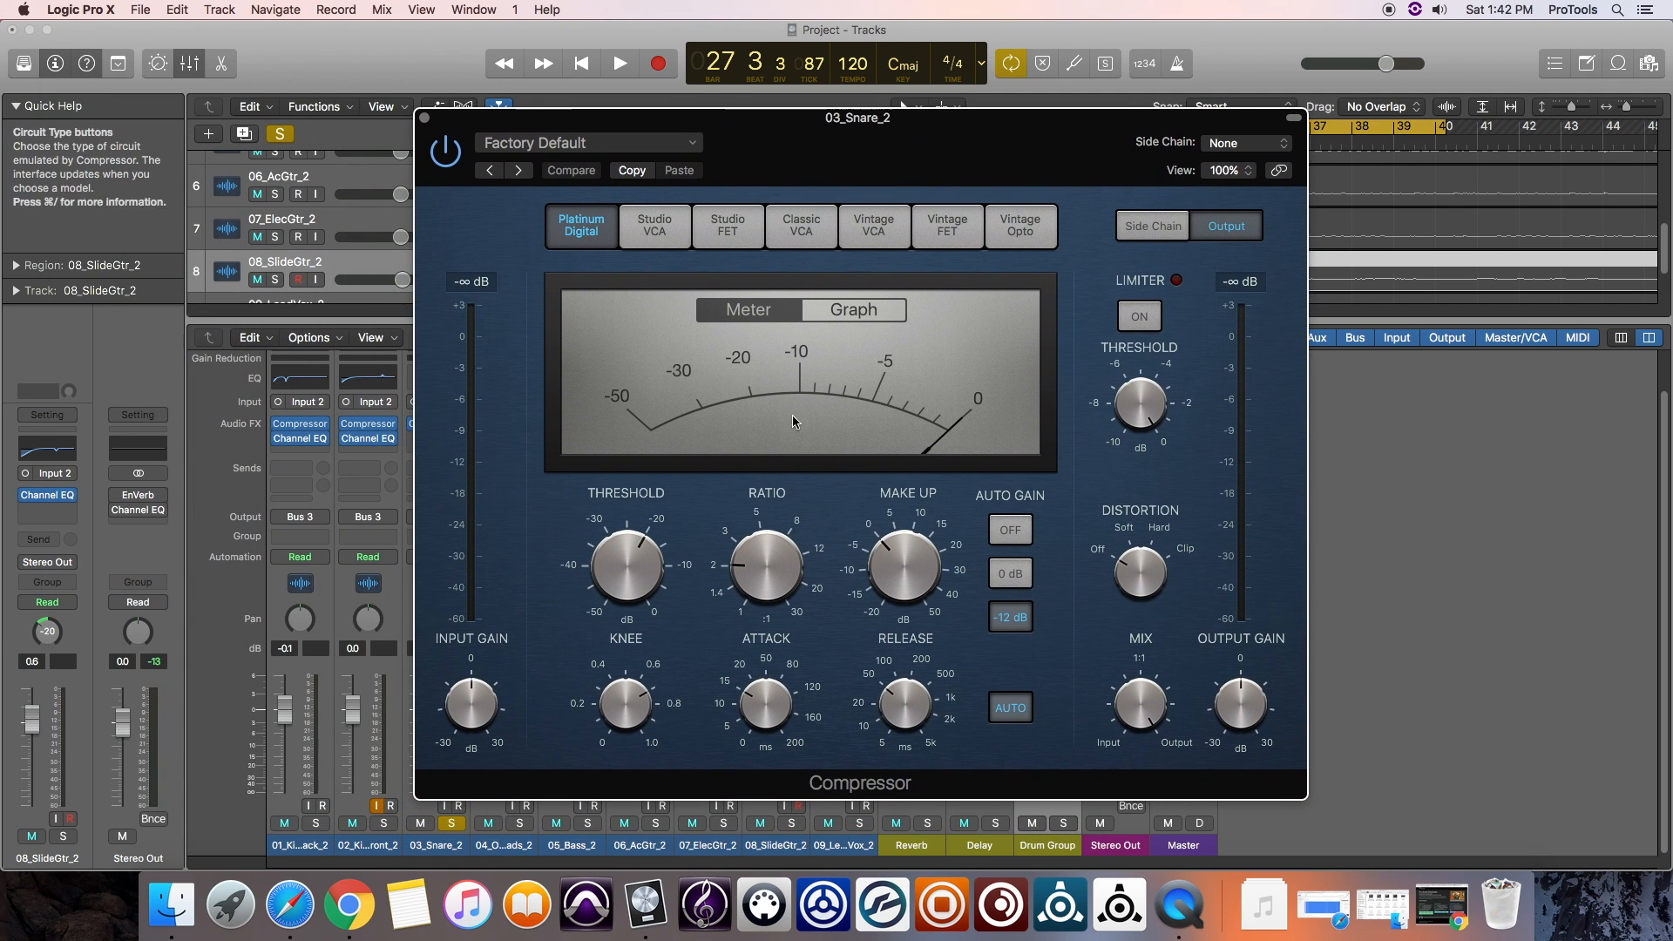
left_click_drag(641, 580, 641, 581)
left_click_drag(774, 542, 776, 533)
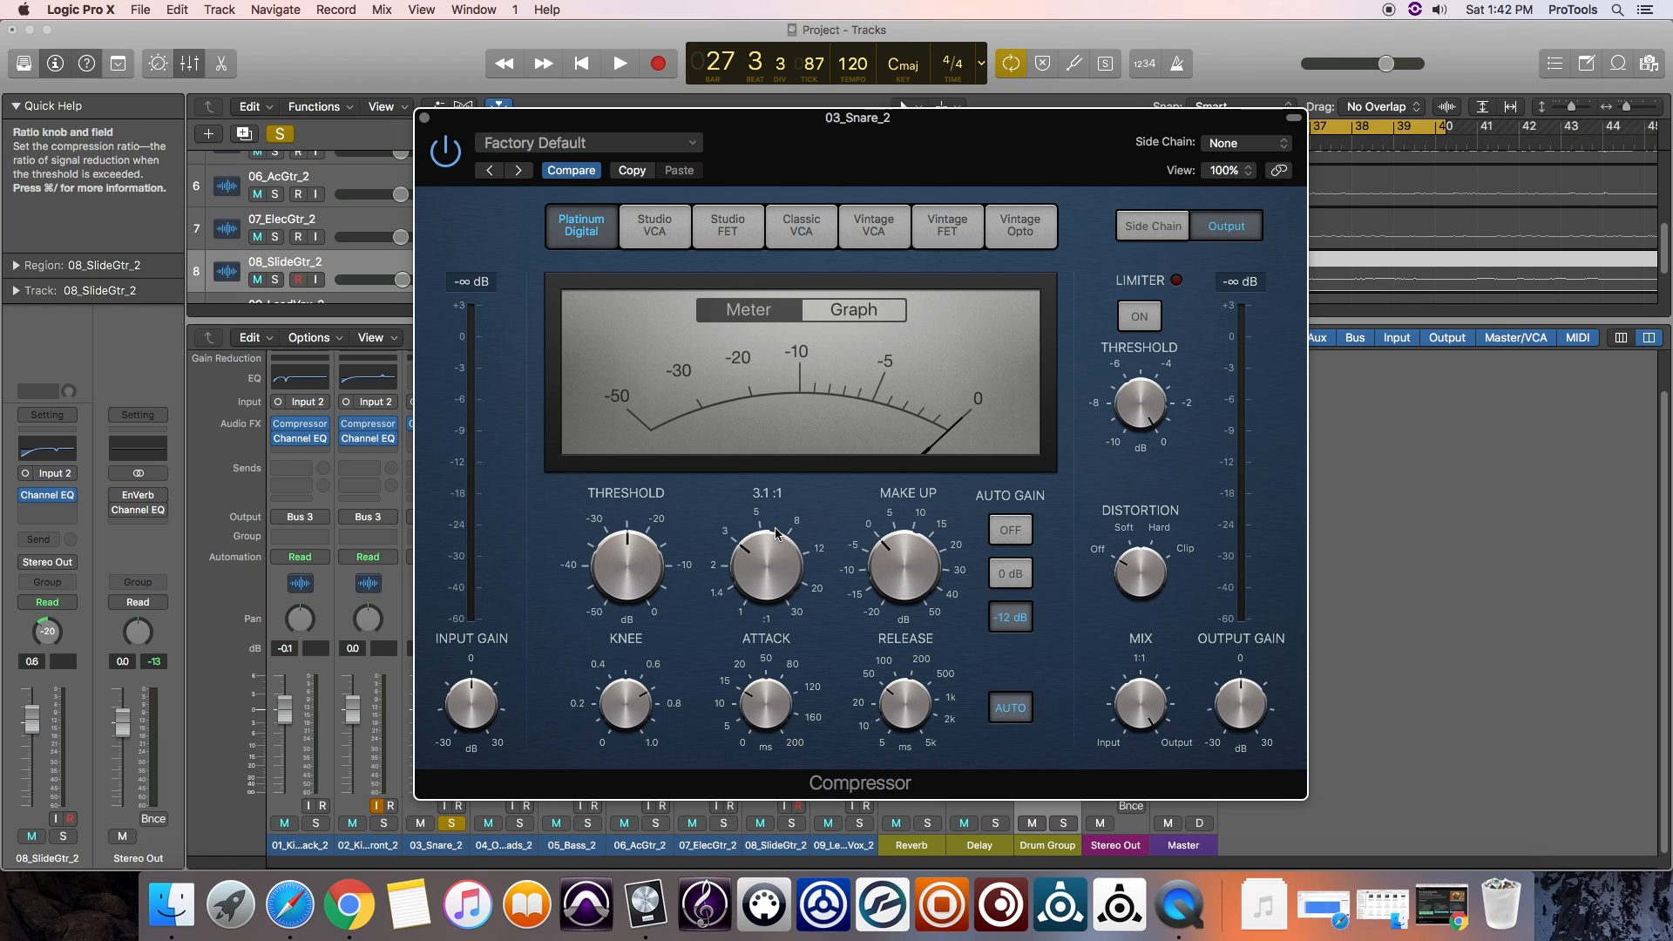
Compare the snare's sound with its Compressor bypassed and active during playback, and close the plug-in window.
key("space")
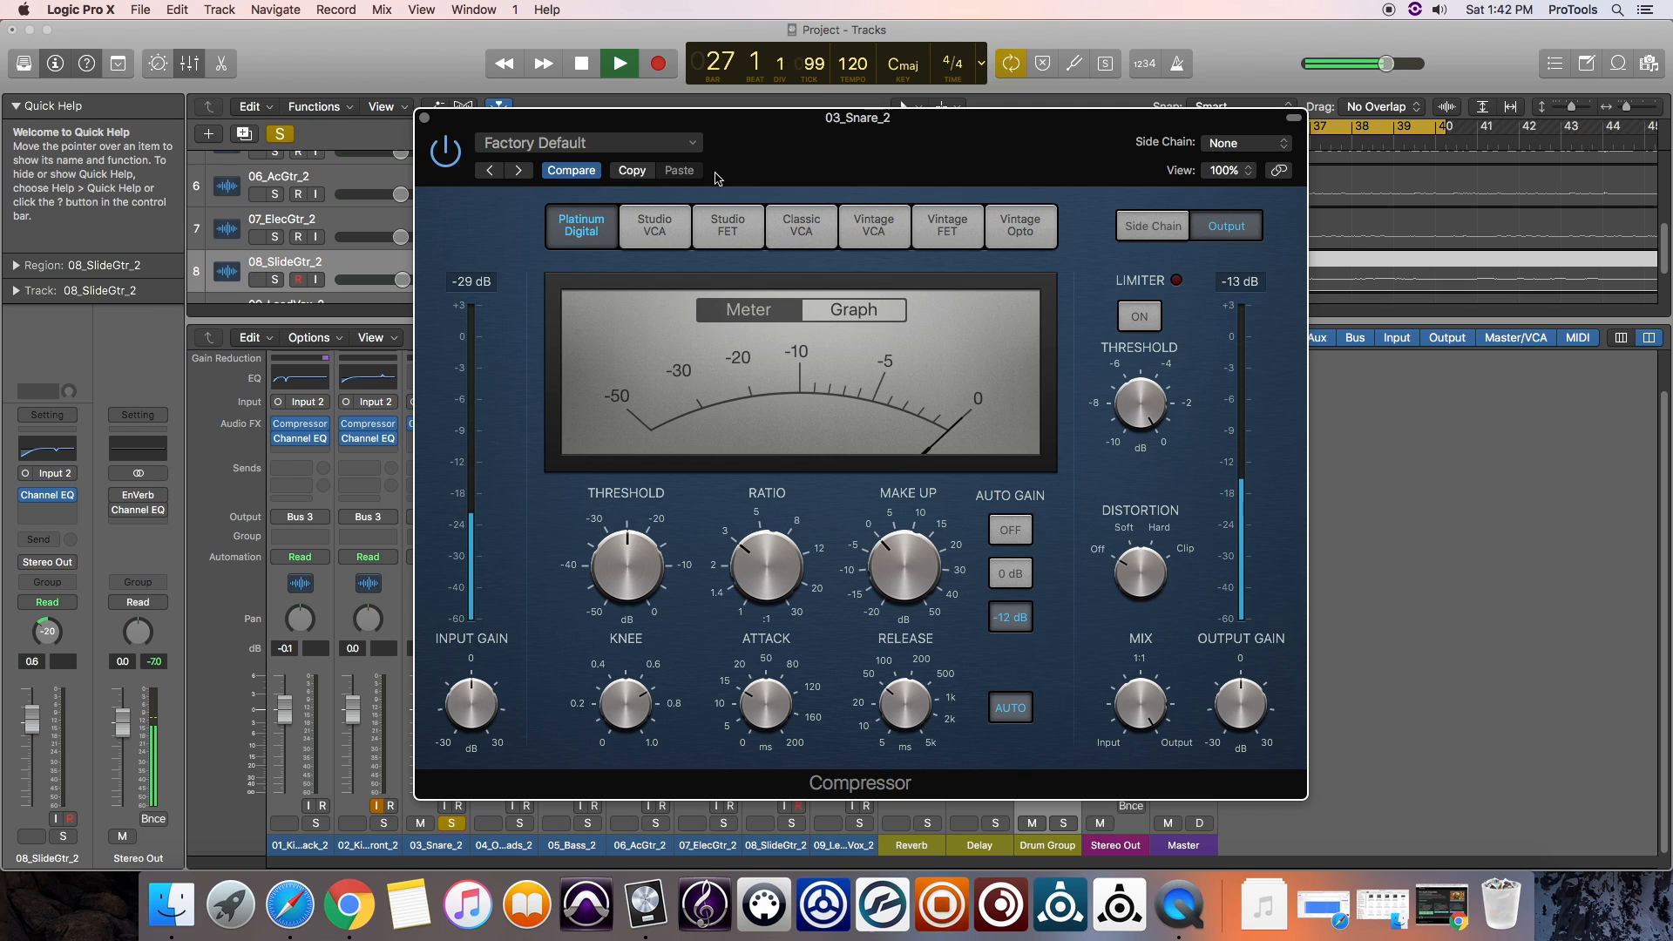
left_click(448, 155)
left_click(448, 155)
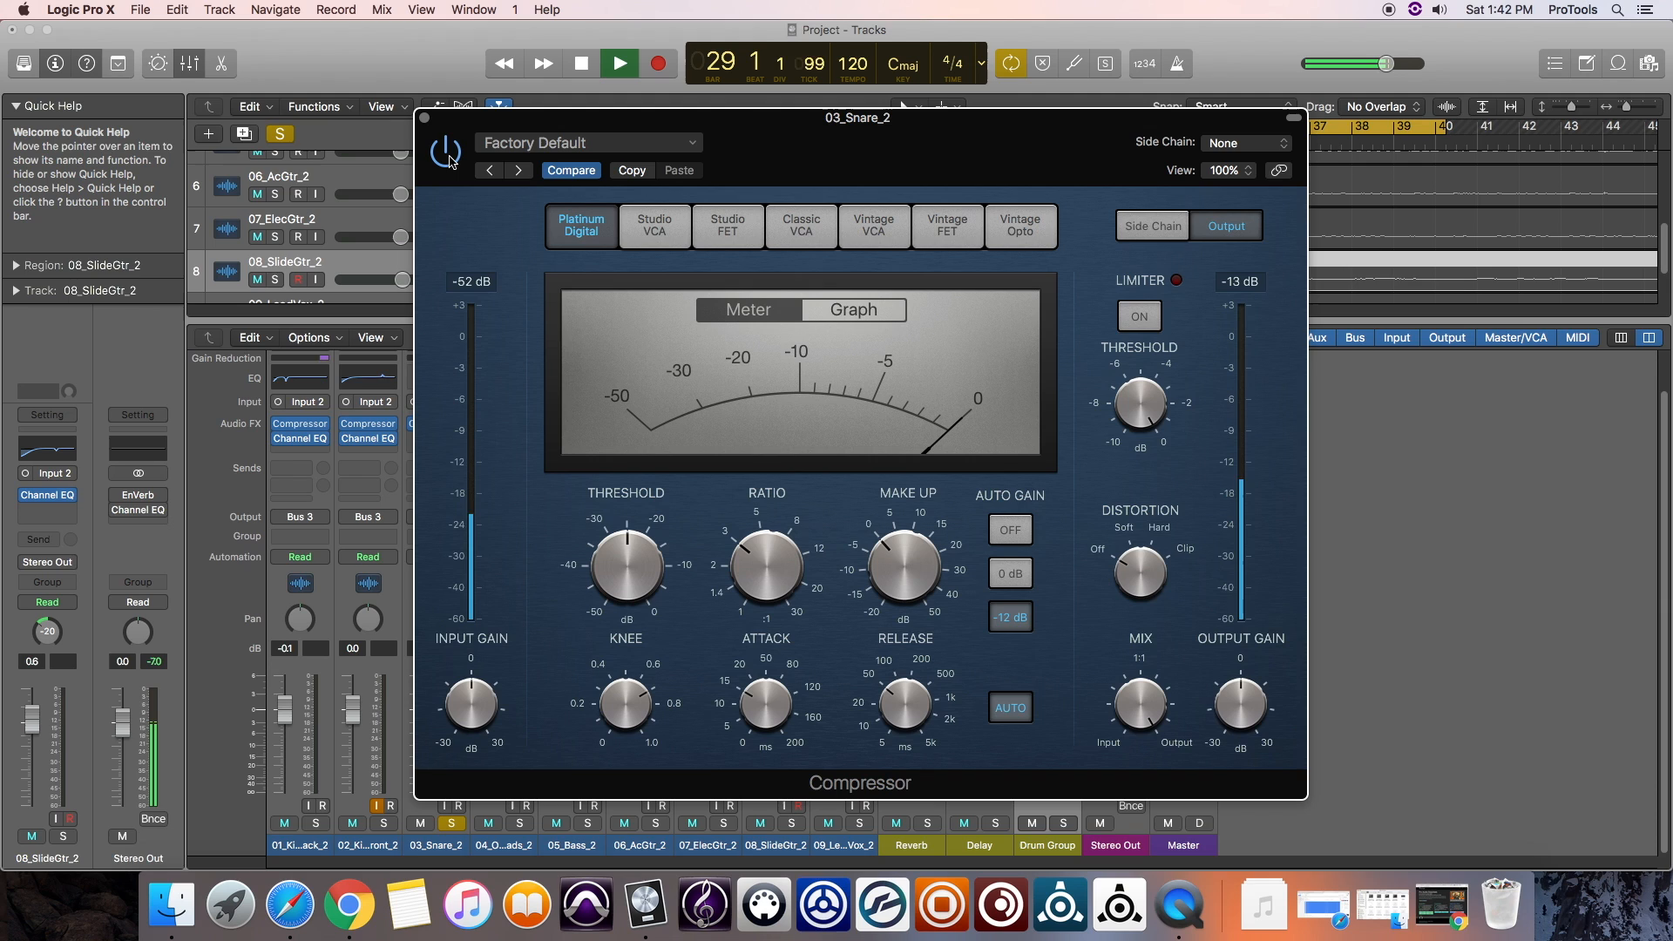
key("space")
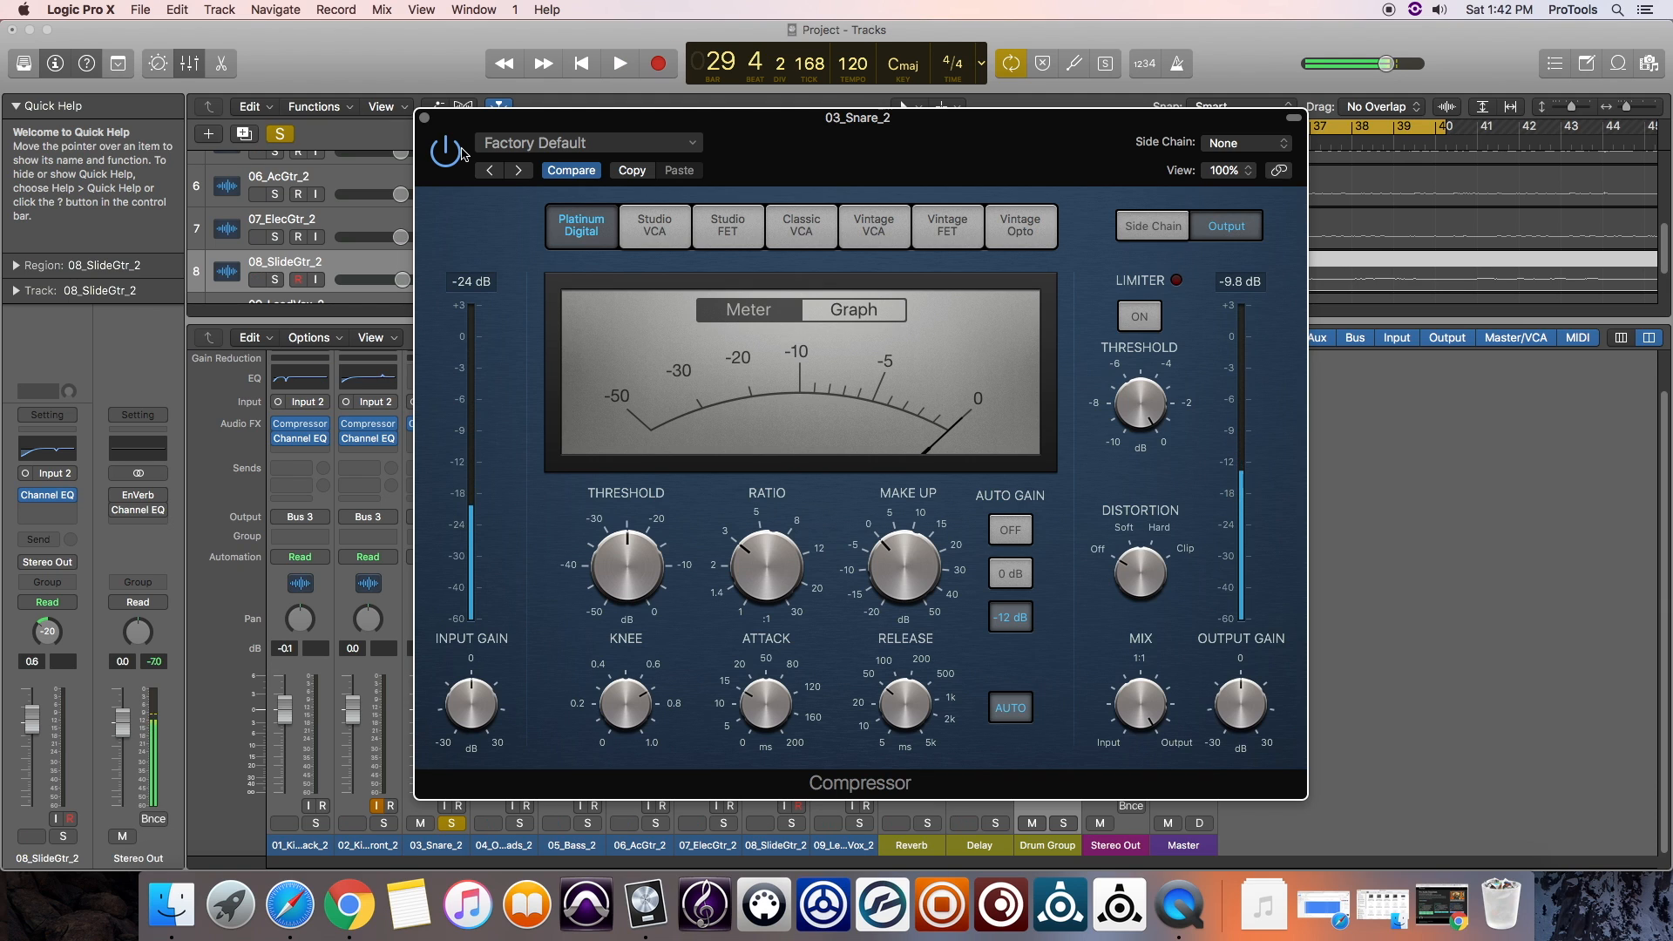
left_click(425, 122)
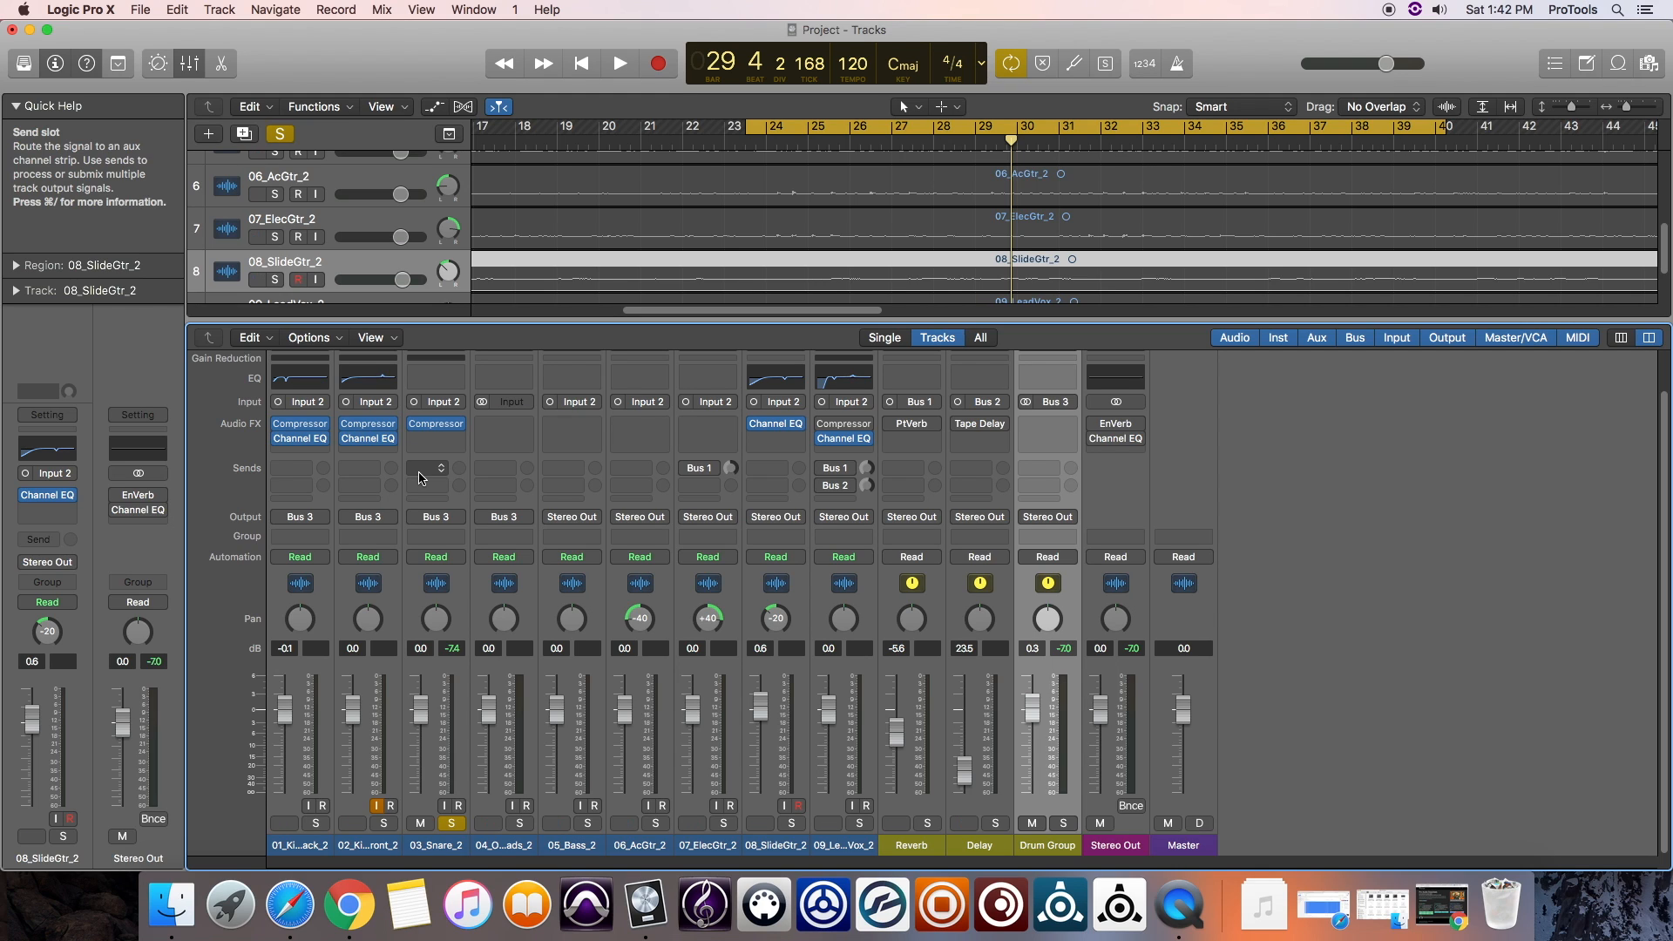
Add a Channel EQ to 03_Snare_2, audition it, and enable the low cut at 59 Hz, 24 dB/Oct, with a Q of 0.46.
left_click(436, 387)
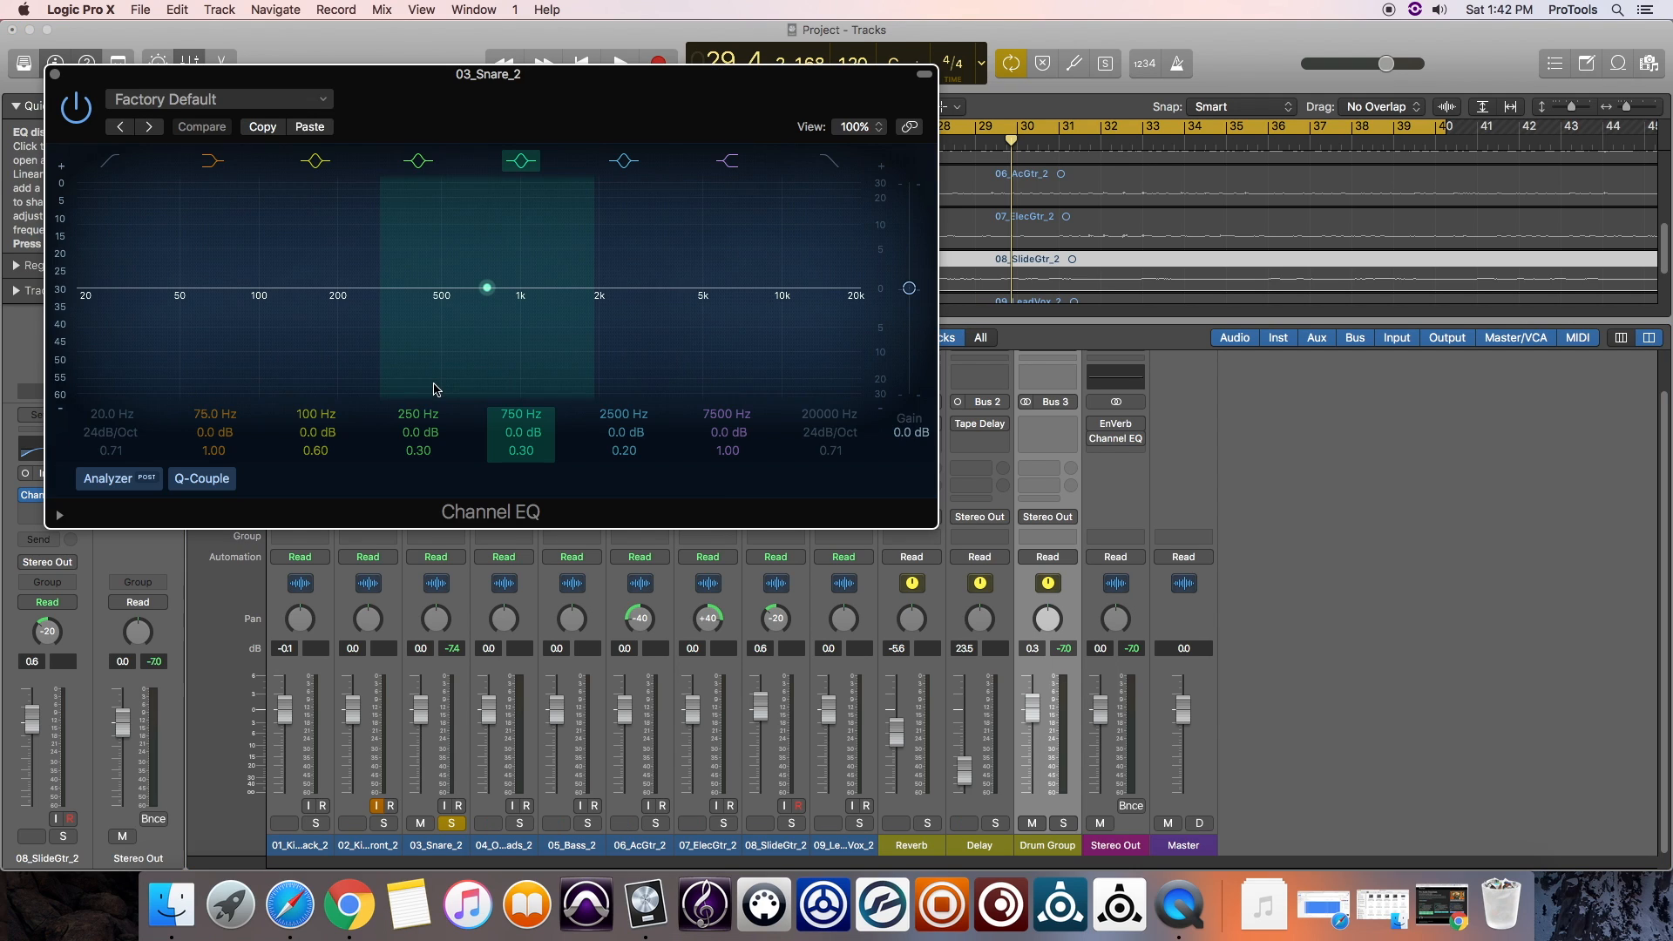
left_click_drag(662, 108, 845, 215)
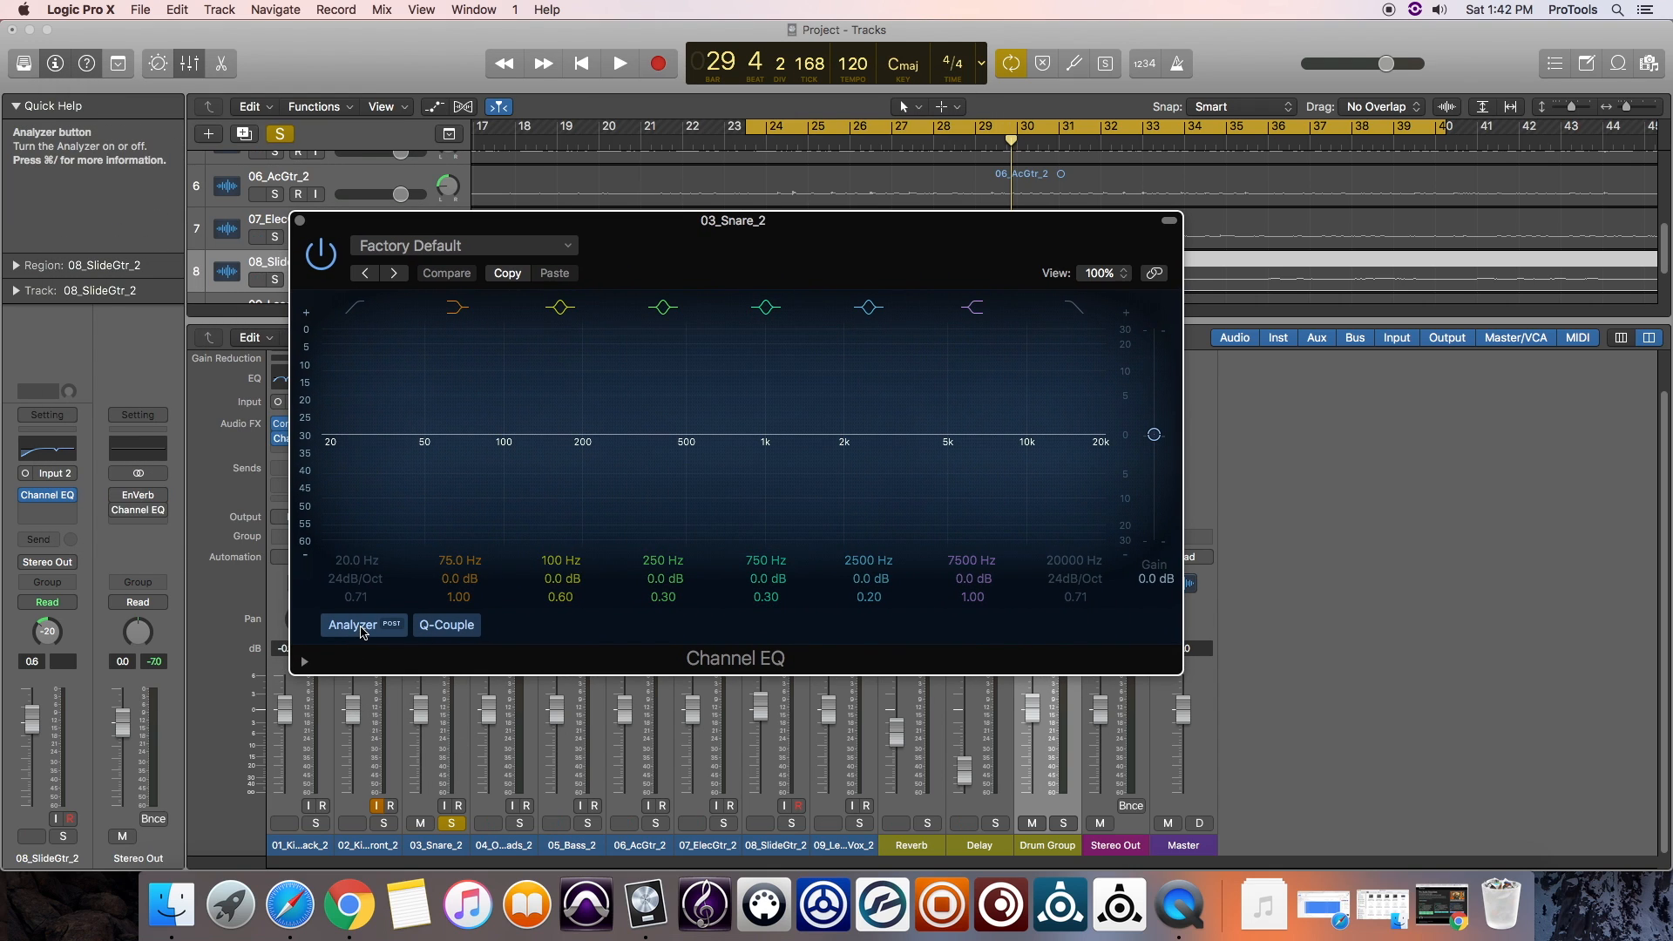
key("space")
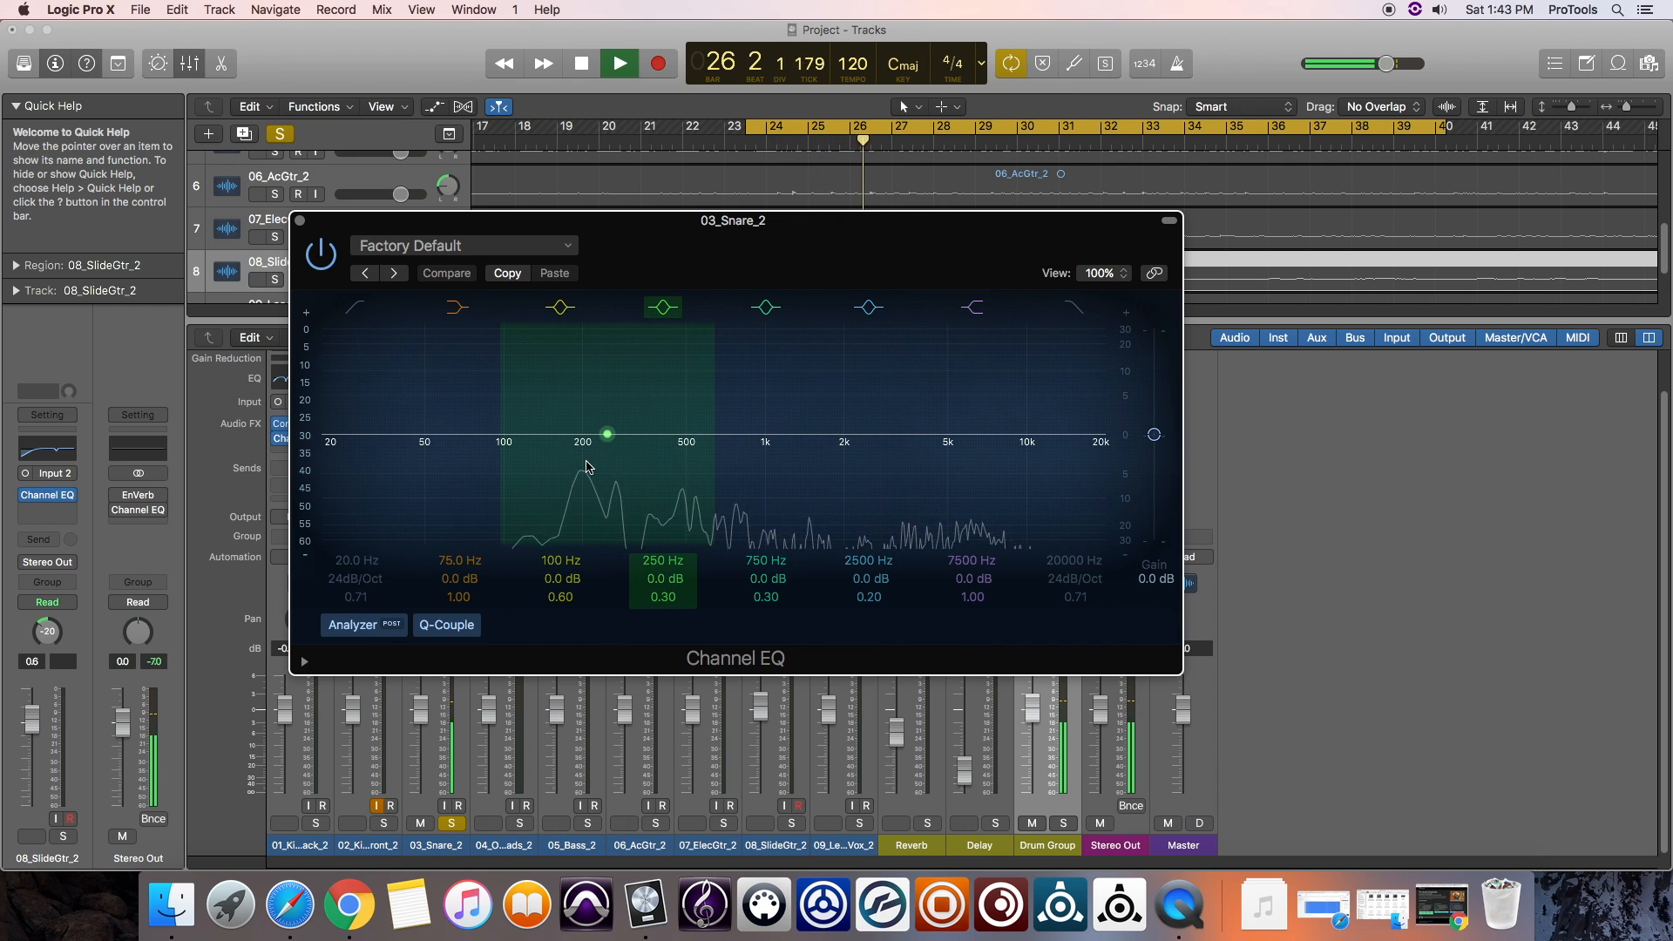
key("space")
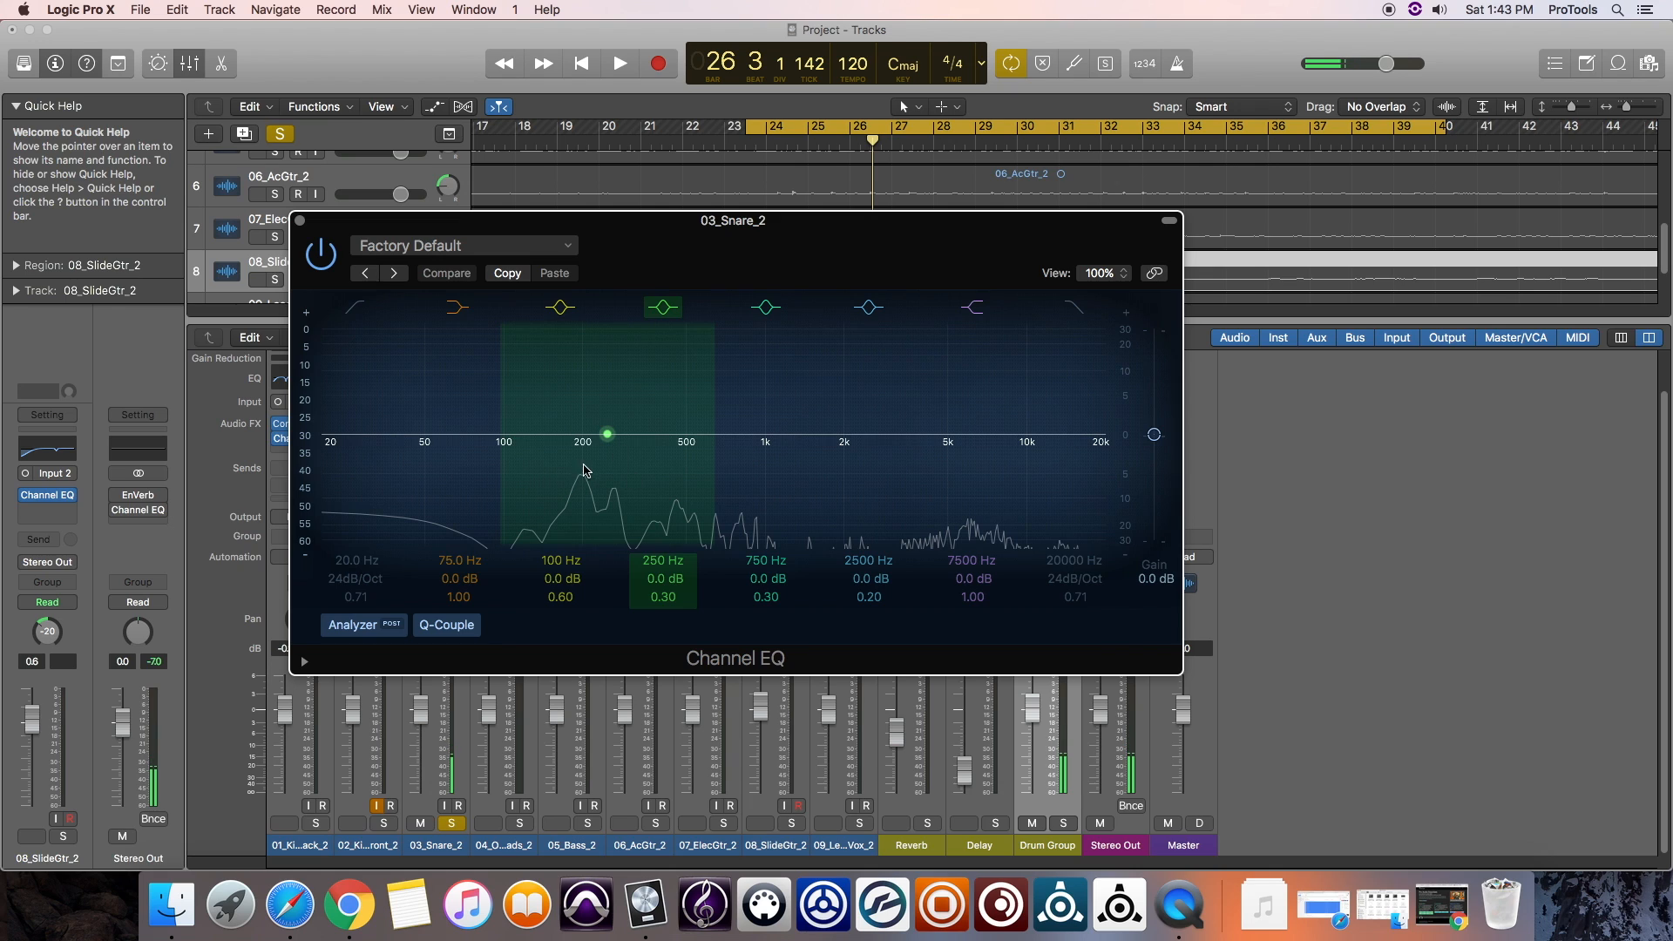
left_click(361, 453)
left_click_drag(327, 465, 442, 475)
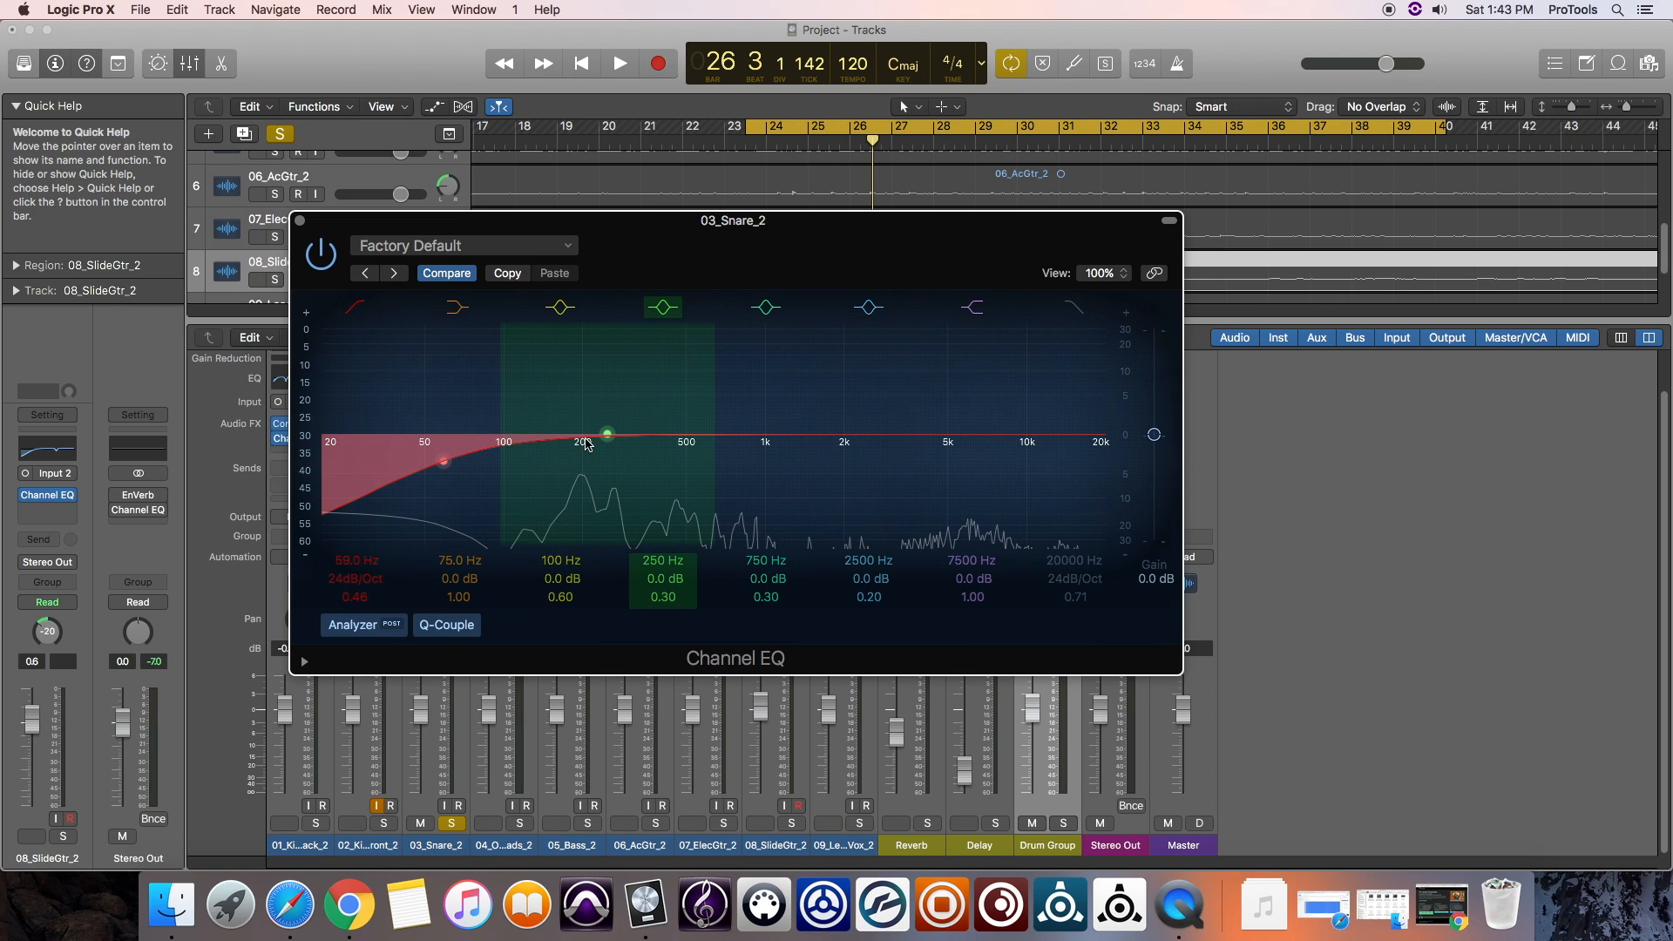
Boost the snare EQ's 250 Hz band by 3.5 dB at 200 Hz with a Q of 6.20 and audition it.
left_click_drag(607, 434, 586, 405)
left_click_drag(663, 597, 664, 549)
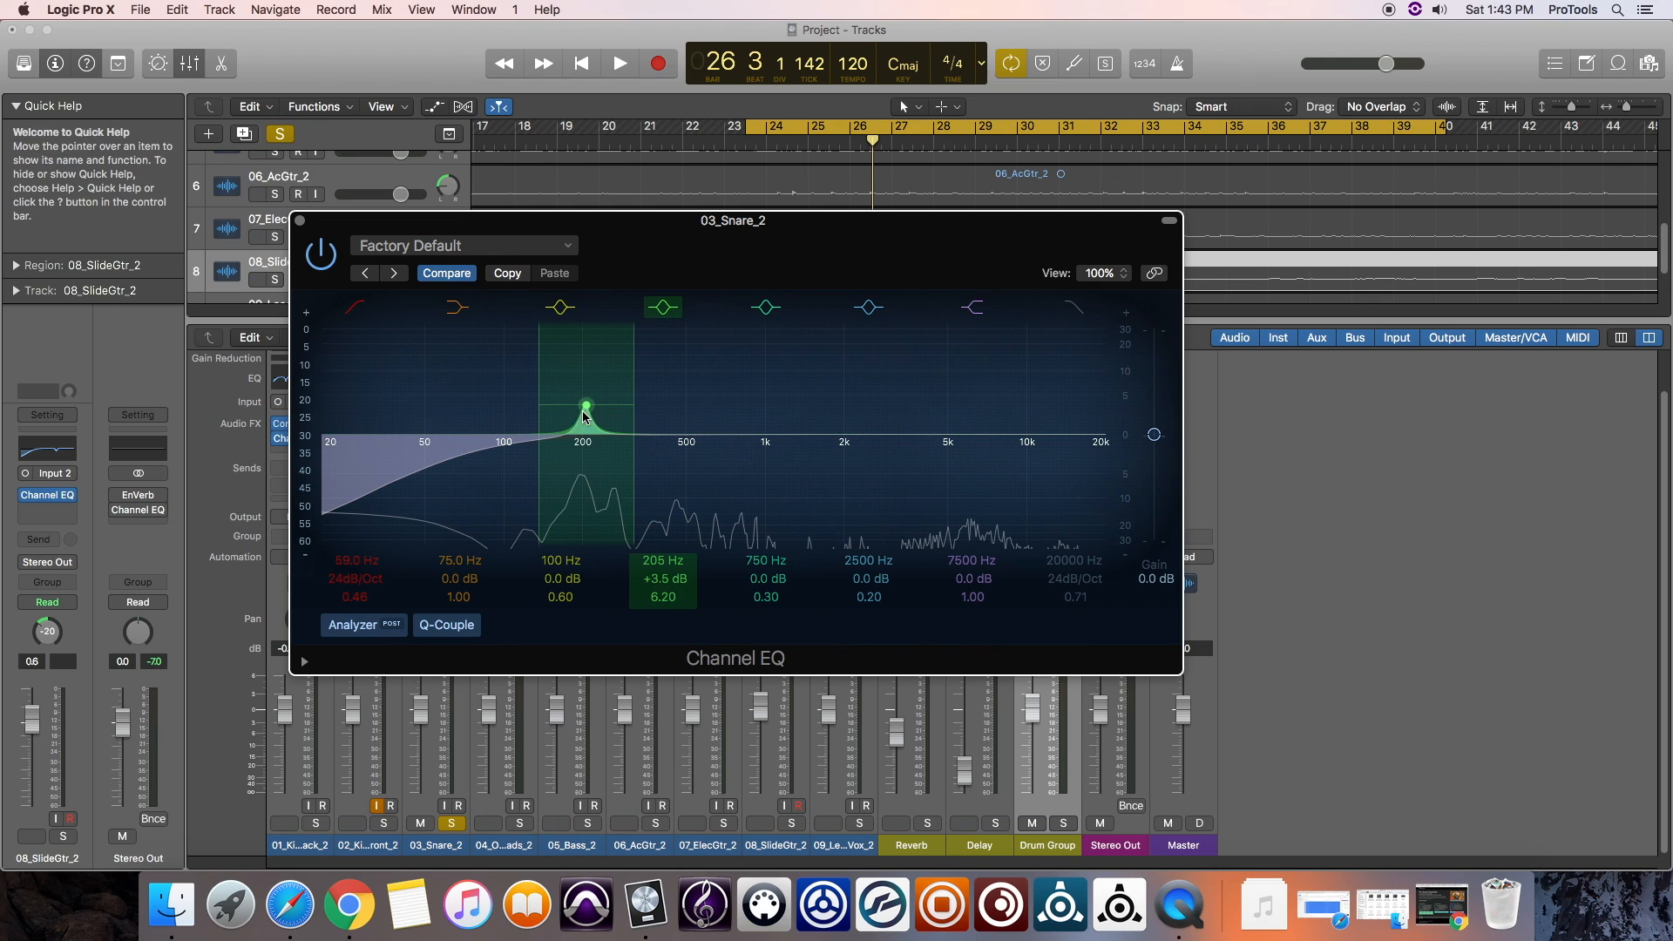
left_click_drag(586, 405, 585, 407)
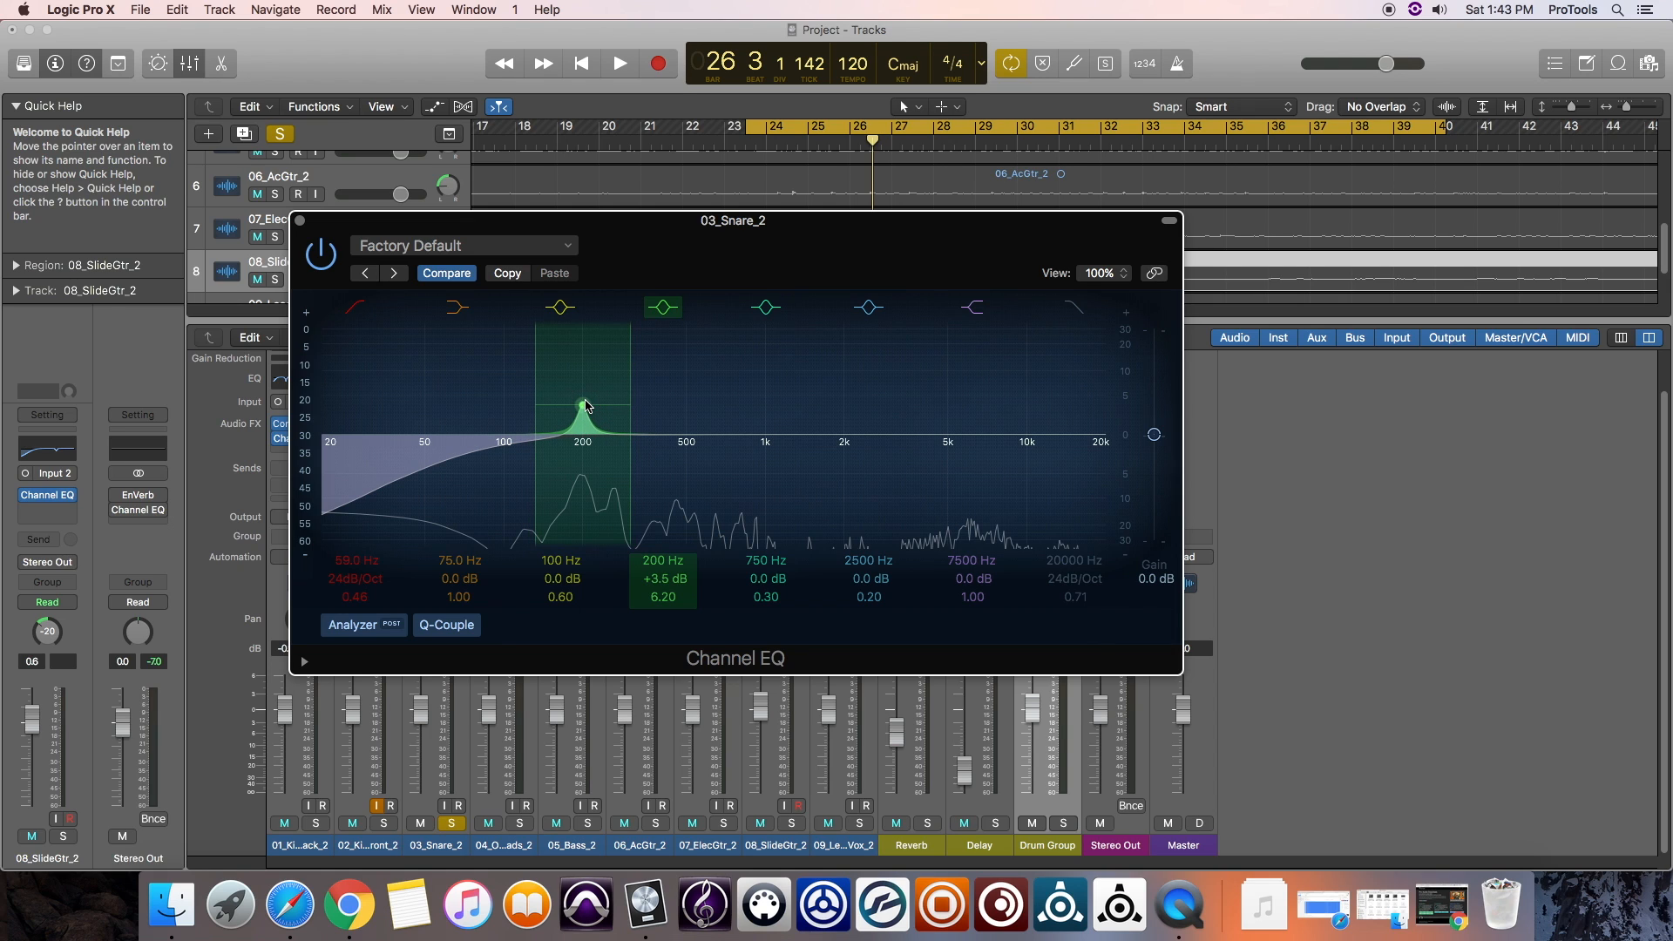
key("space")
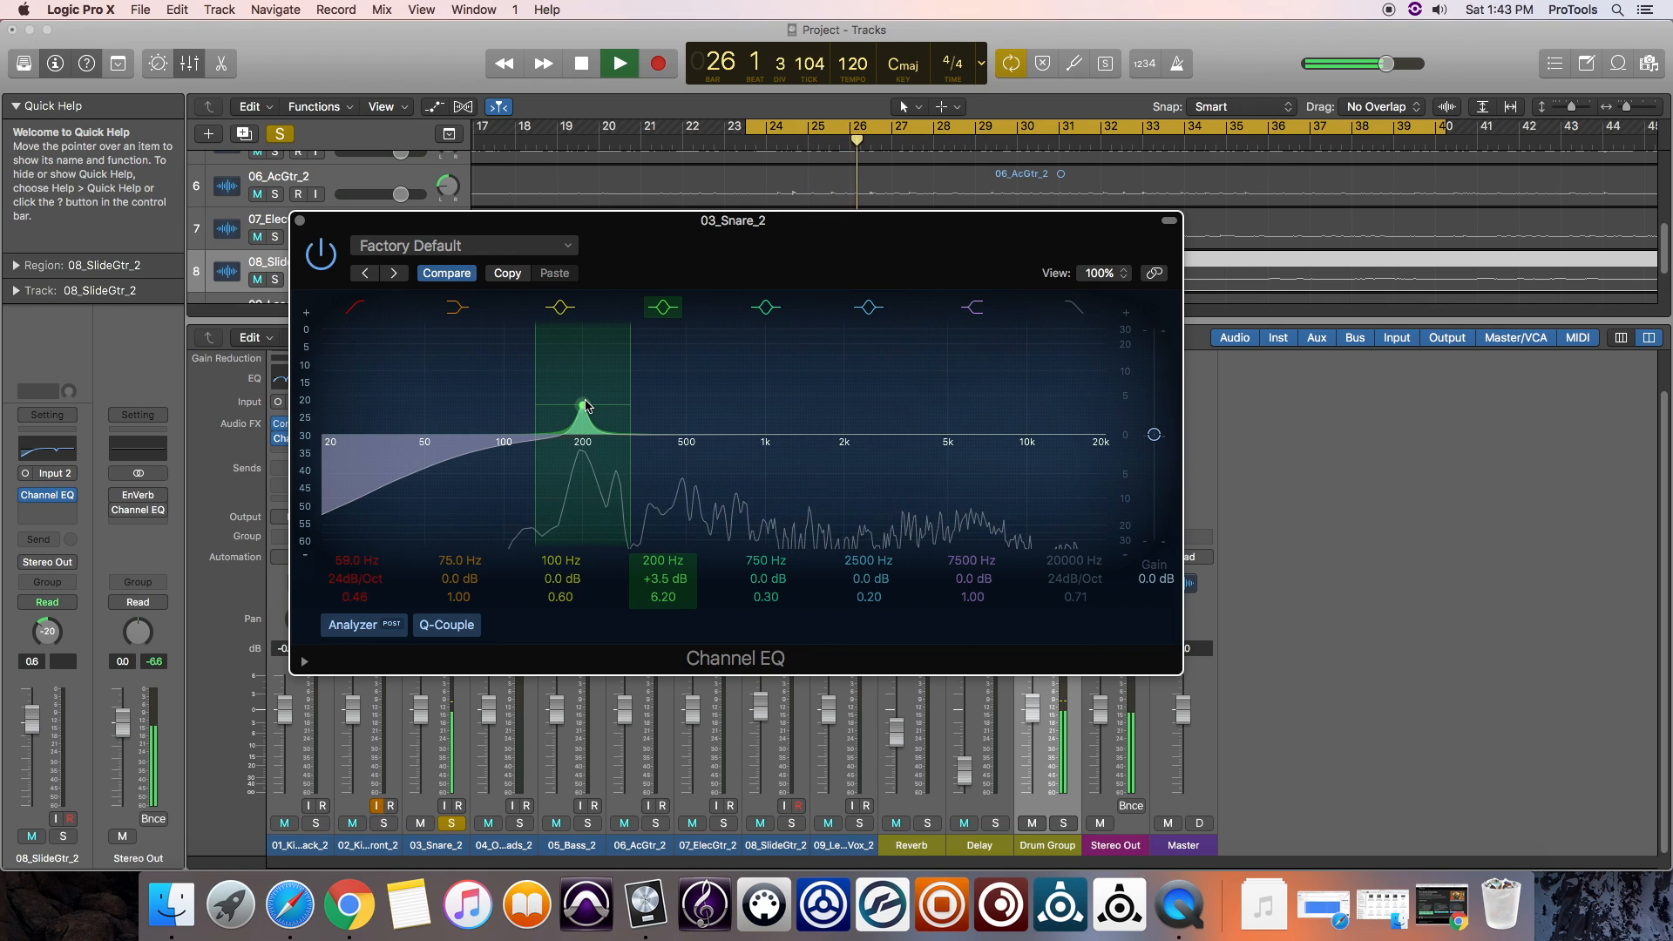
key("space")
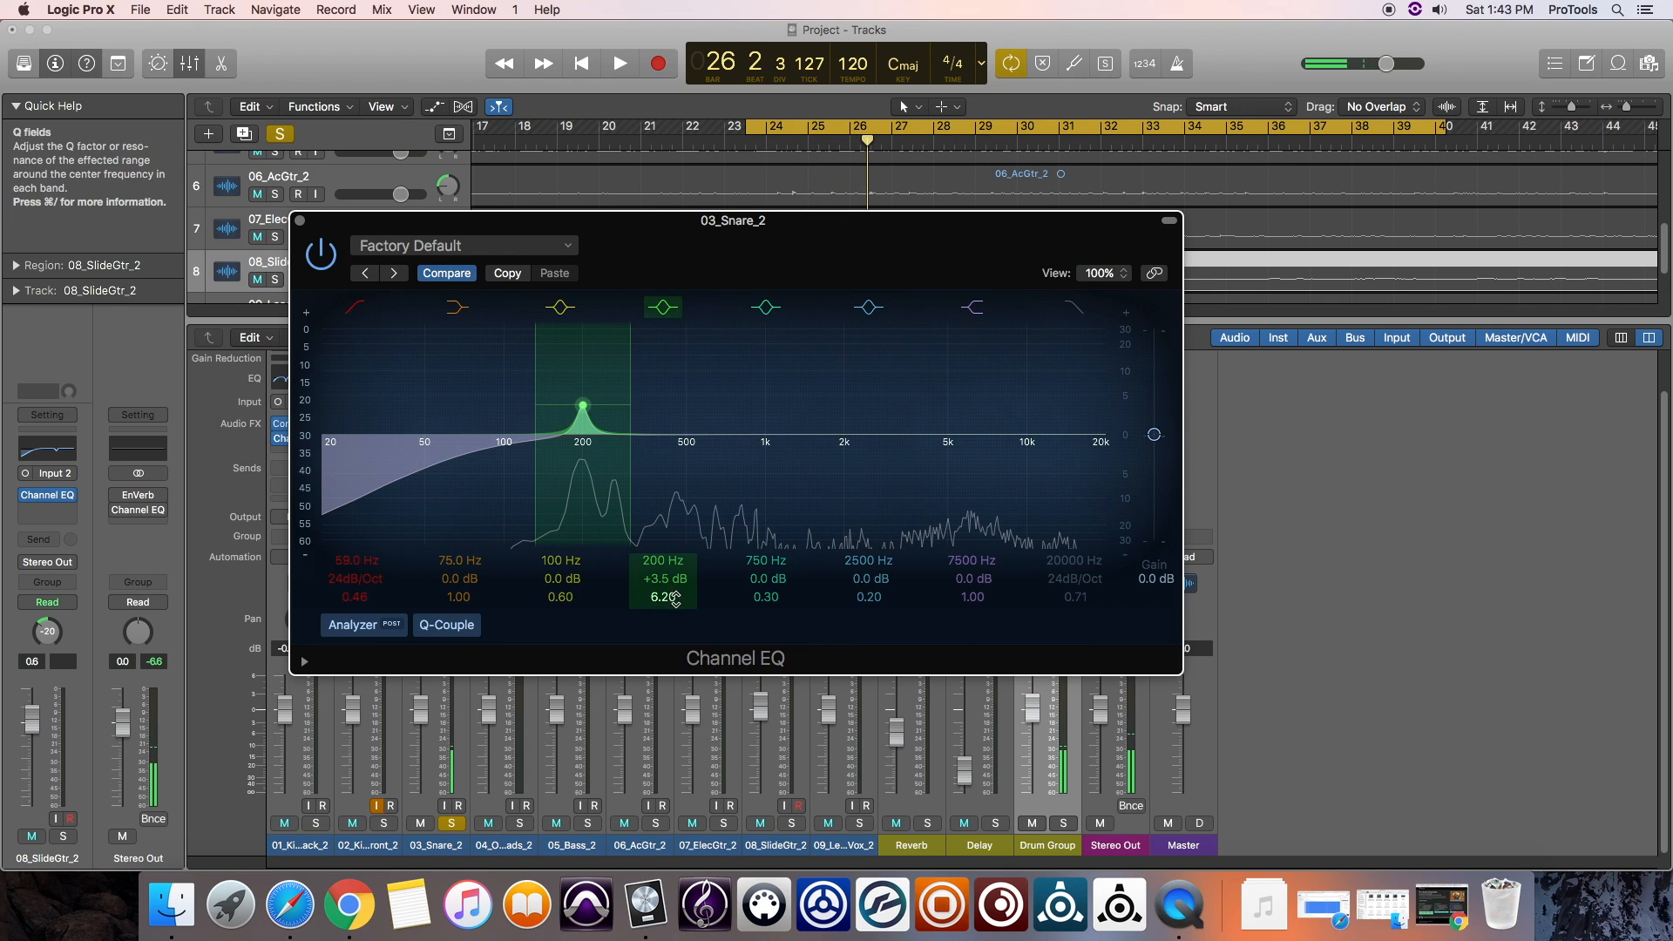
Widen the snare's 200 Hz boost to a Q of 2.50, set its gain to +3.0 dB, and audition the result.
left_click(671, 578)
left_click_drag(669, 578, 666, 629)
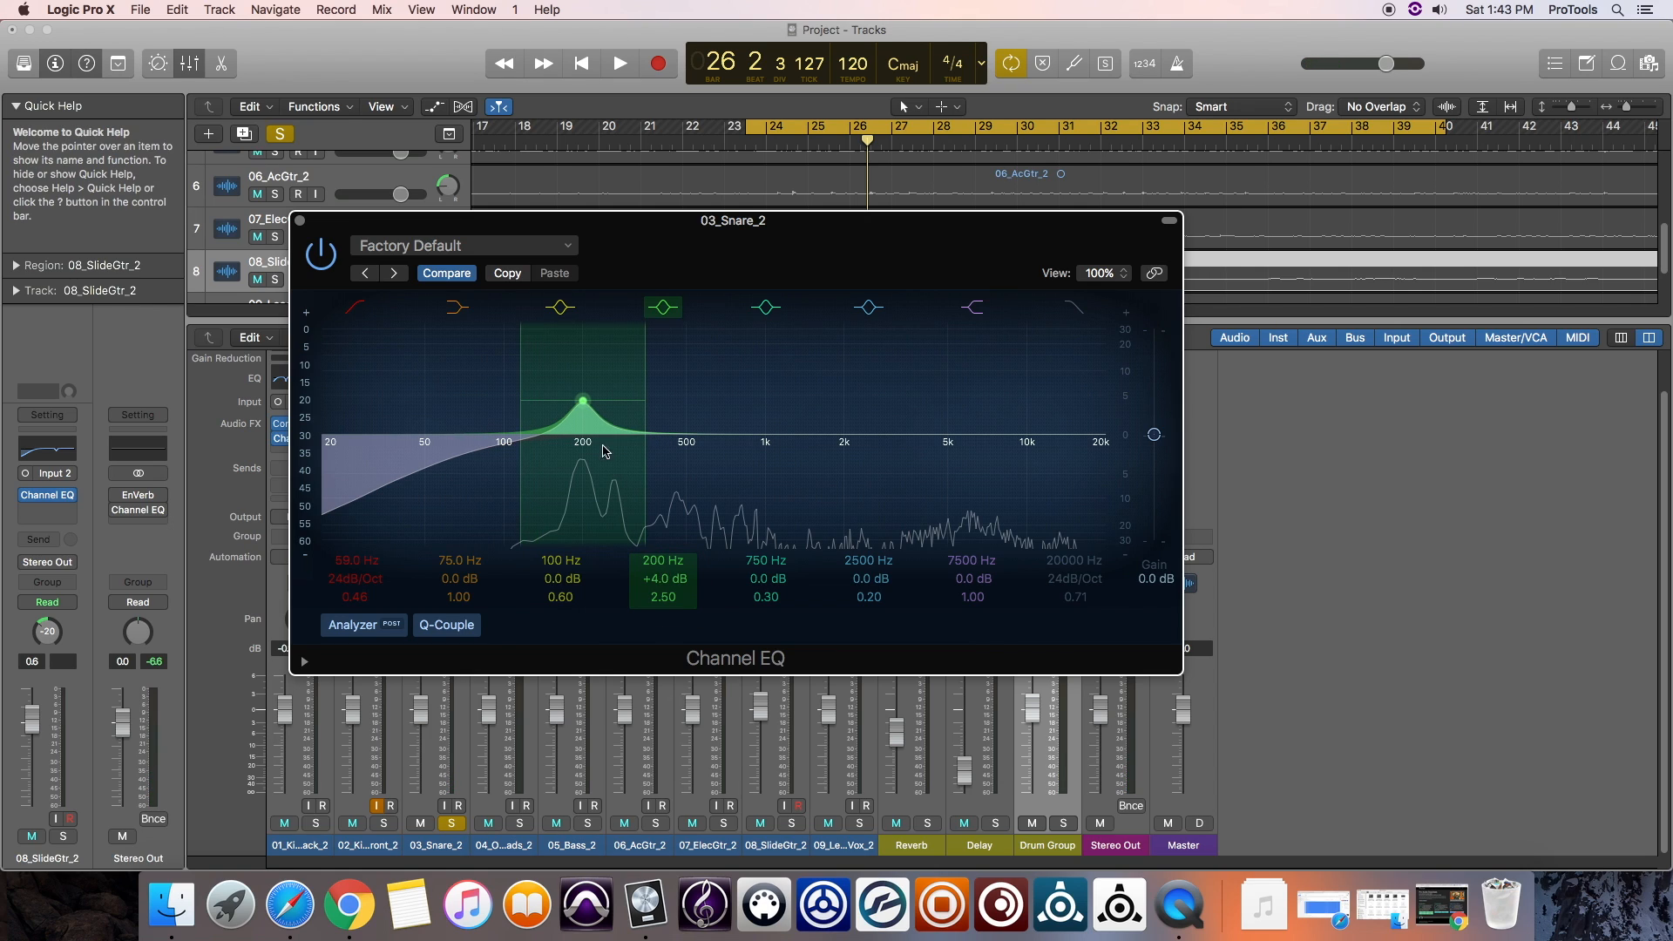
left_click_drag(582, 403, 582, 407)
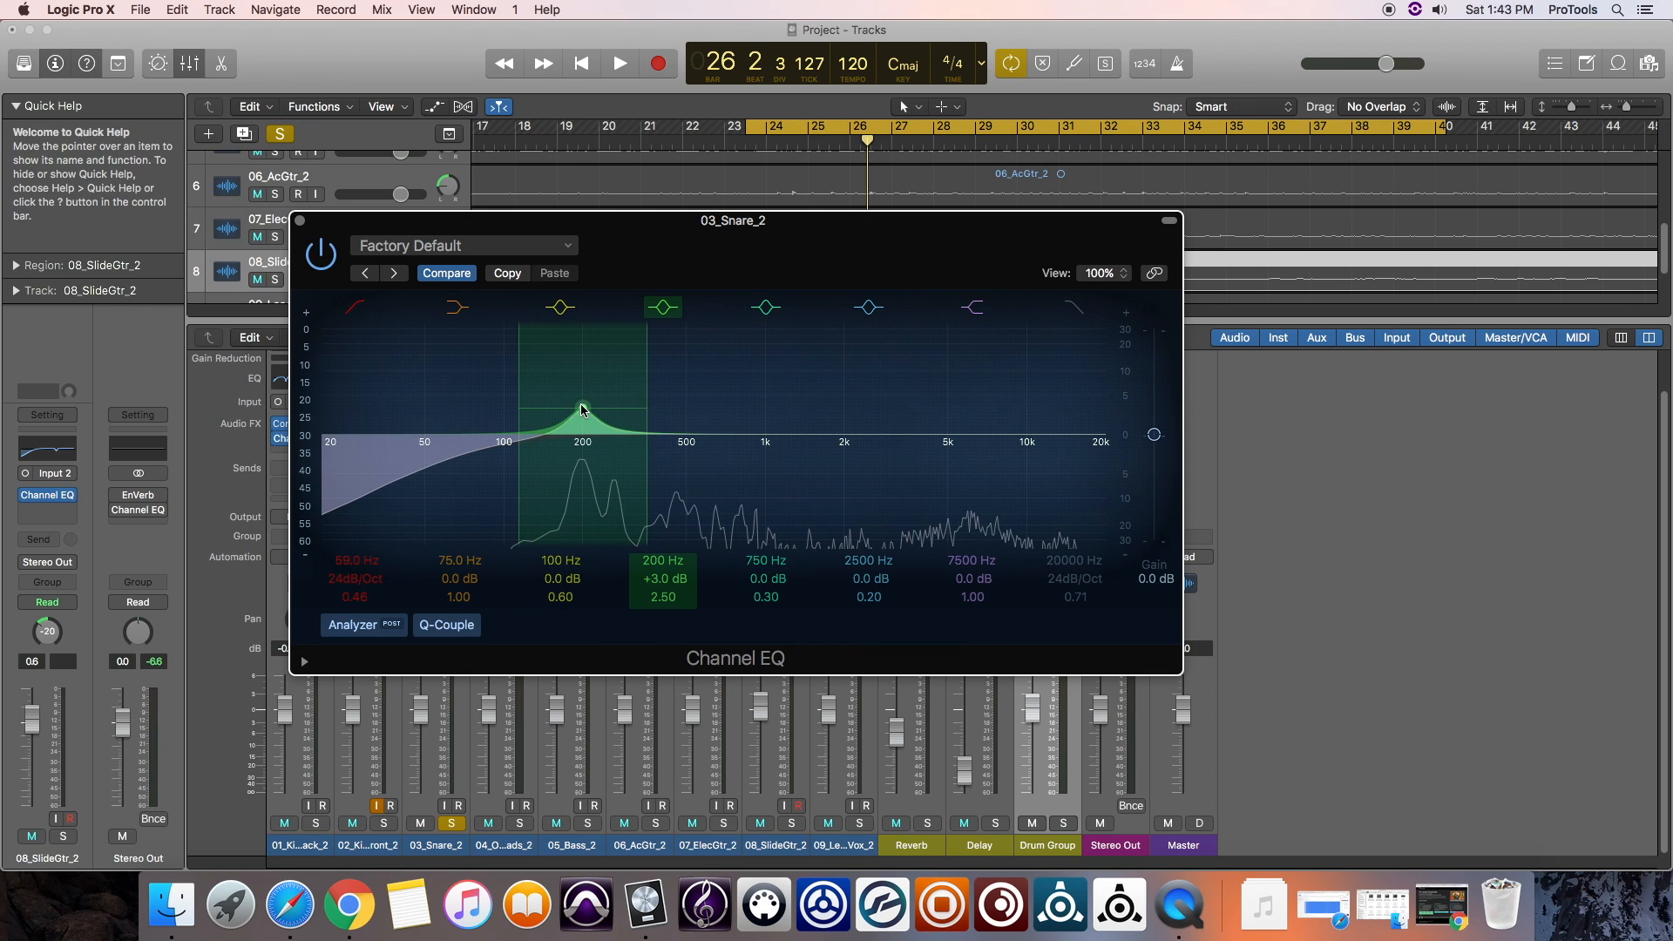
key("space")
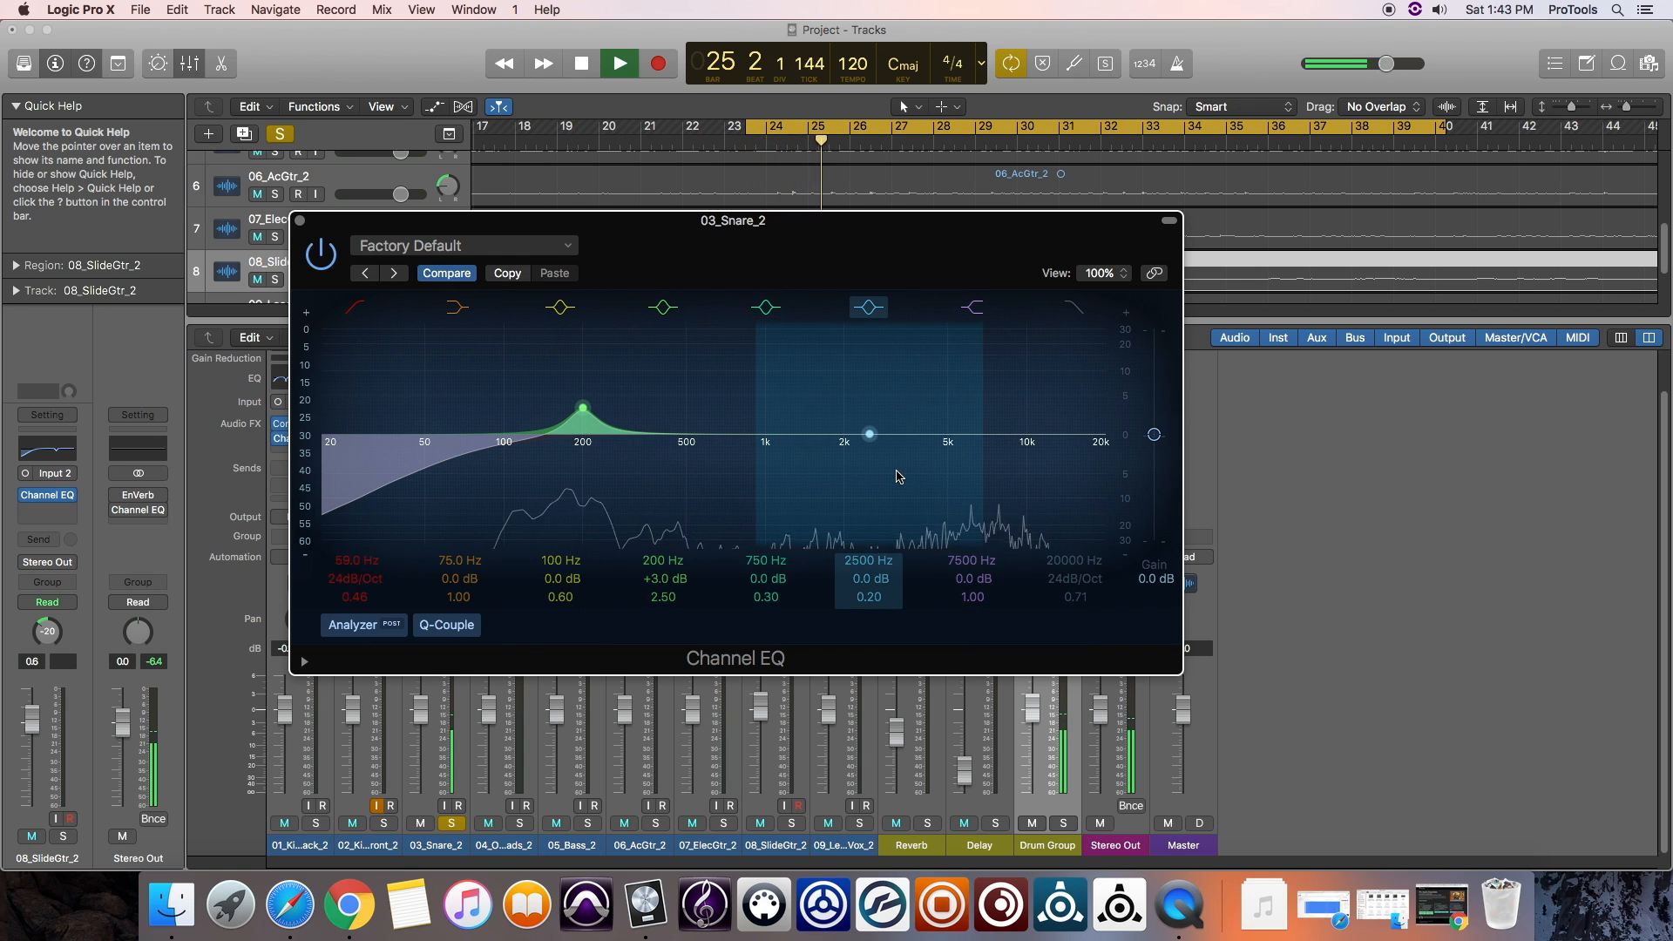
key("space")
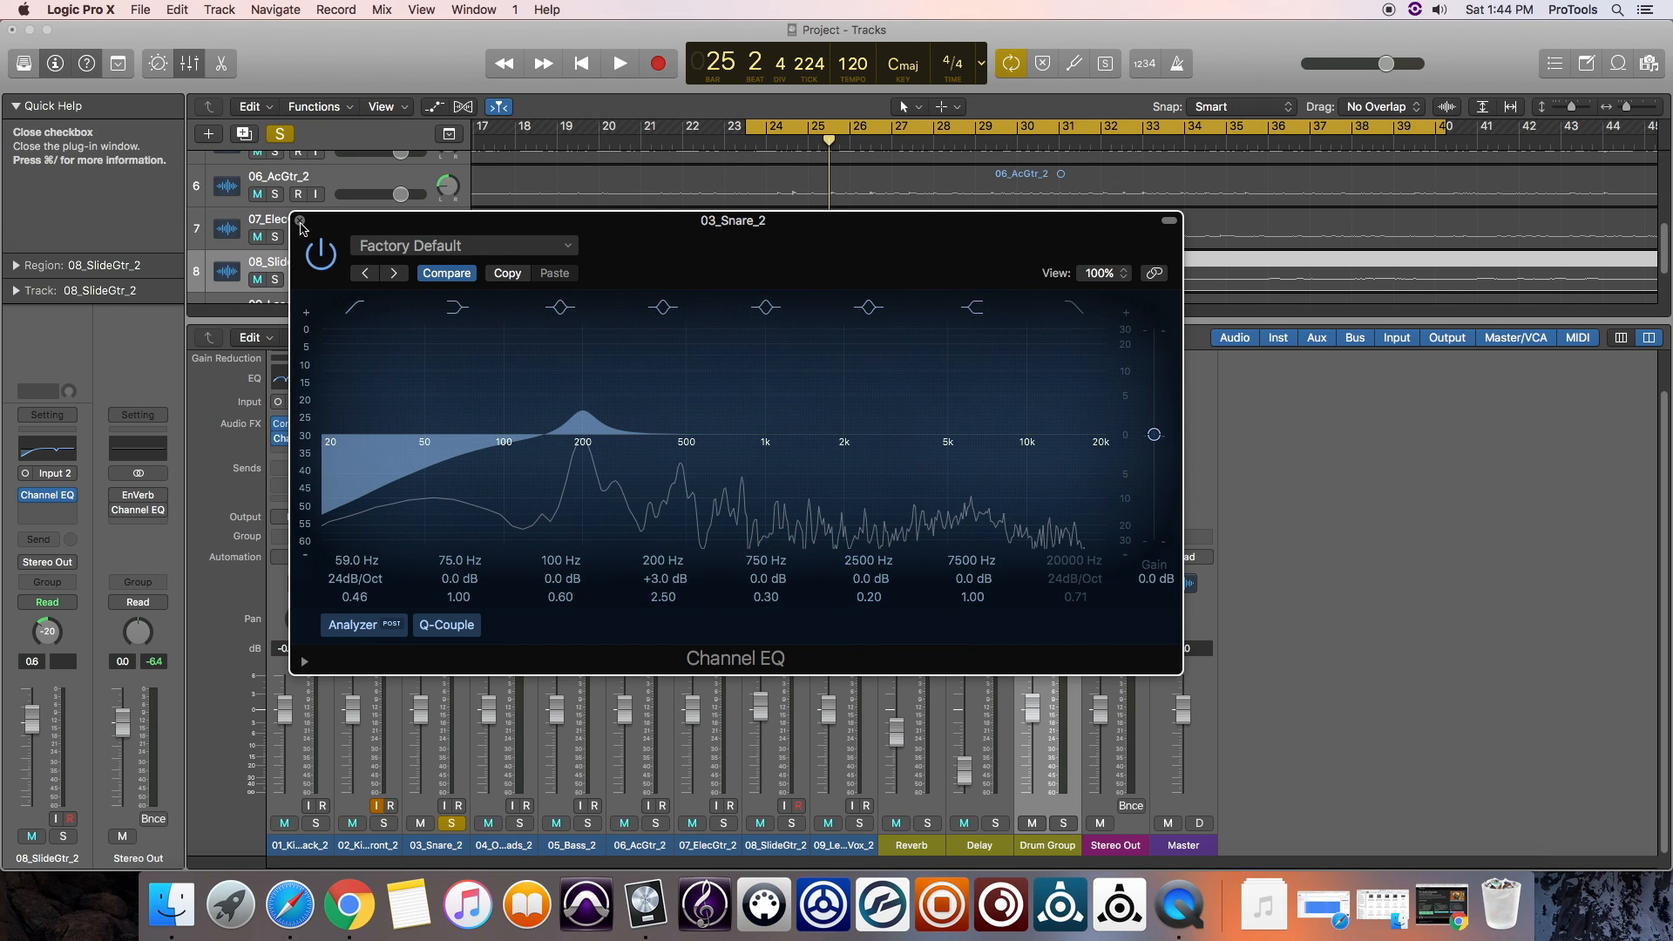
Solo both kicks with the snare and set the levels during playback: kick back -6.0 dB, kick front 0.2 dB, snare -1.2 dB.
left_click(301, 223)
left_click(391, 825)
left_click(316, 823)
key("space")
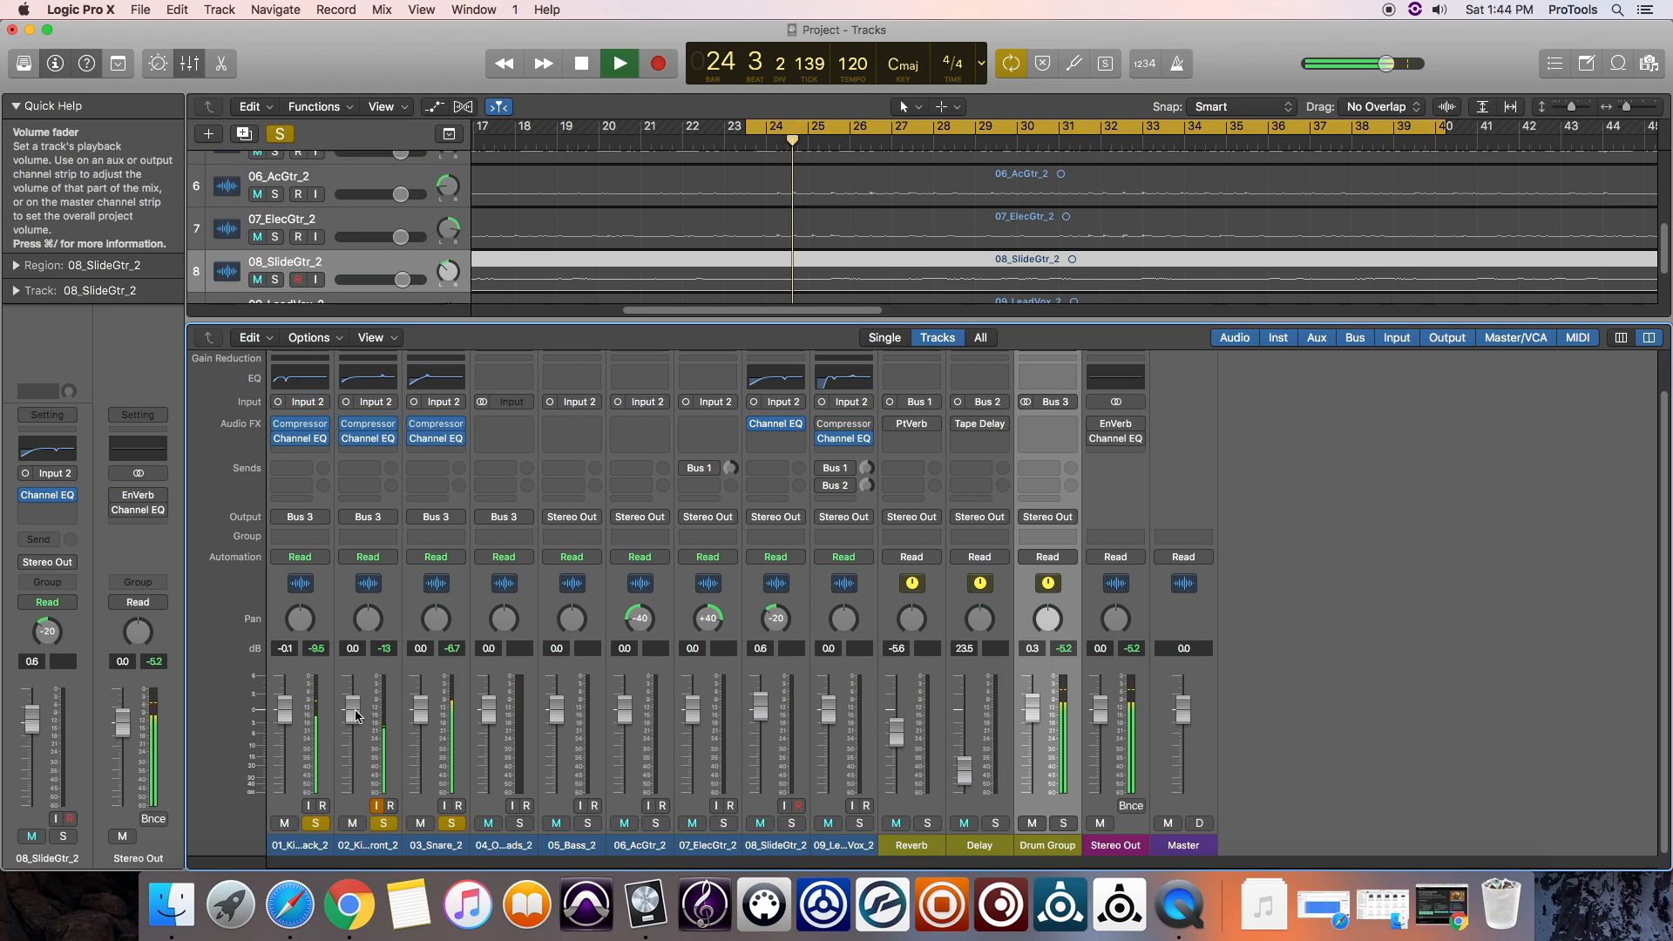
left_click_drag(285, 712, 290, 754)
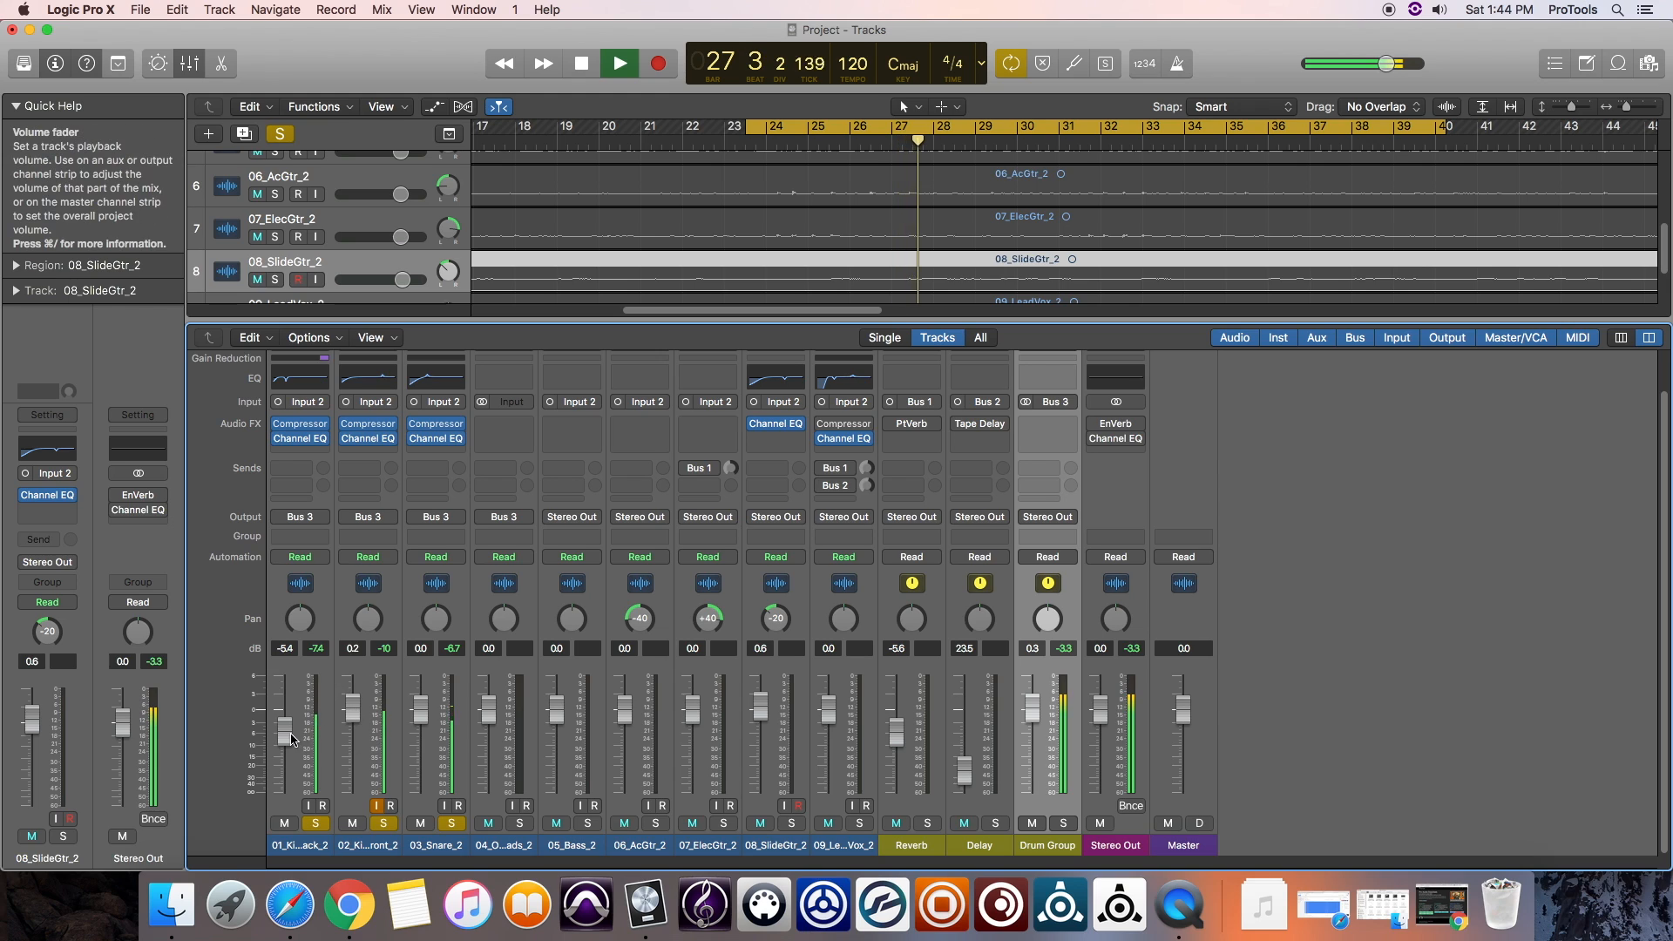
left_click_drag(422, 708, 427, 722)
key("space")
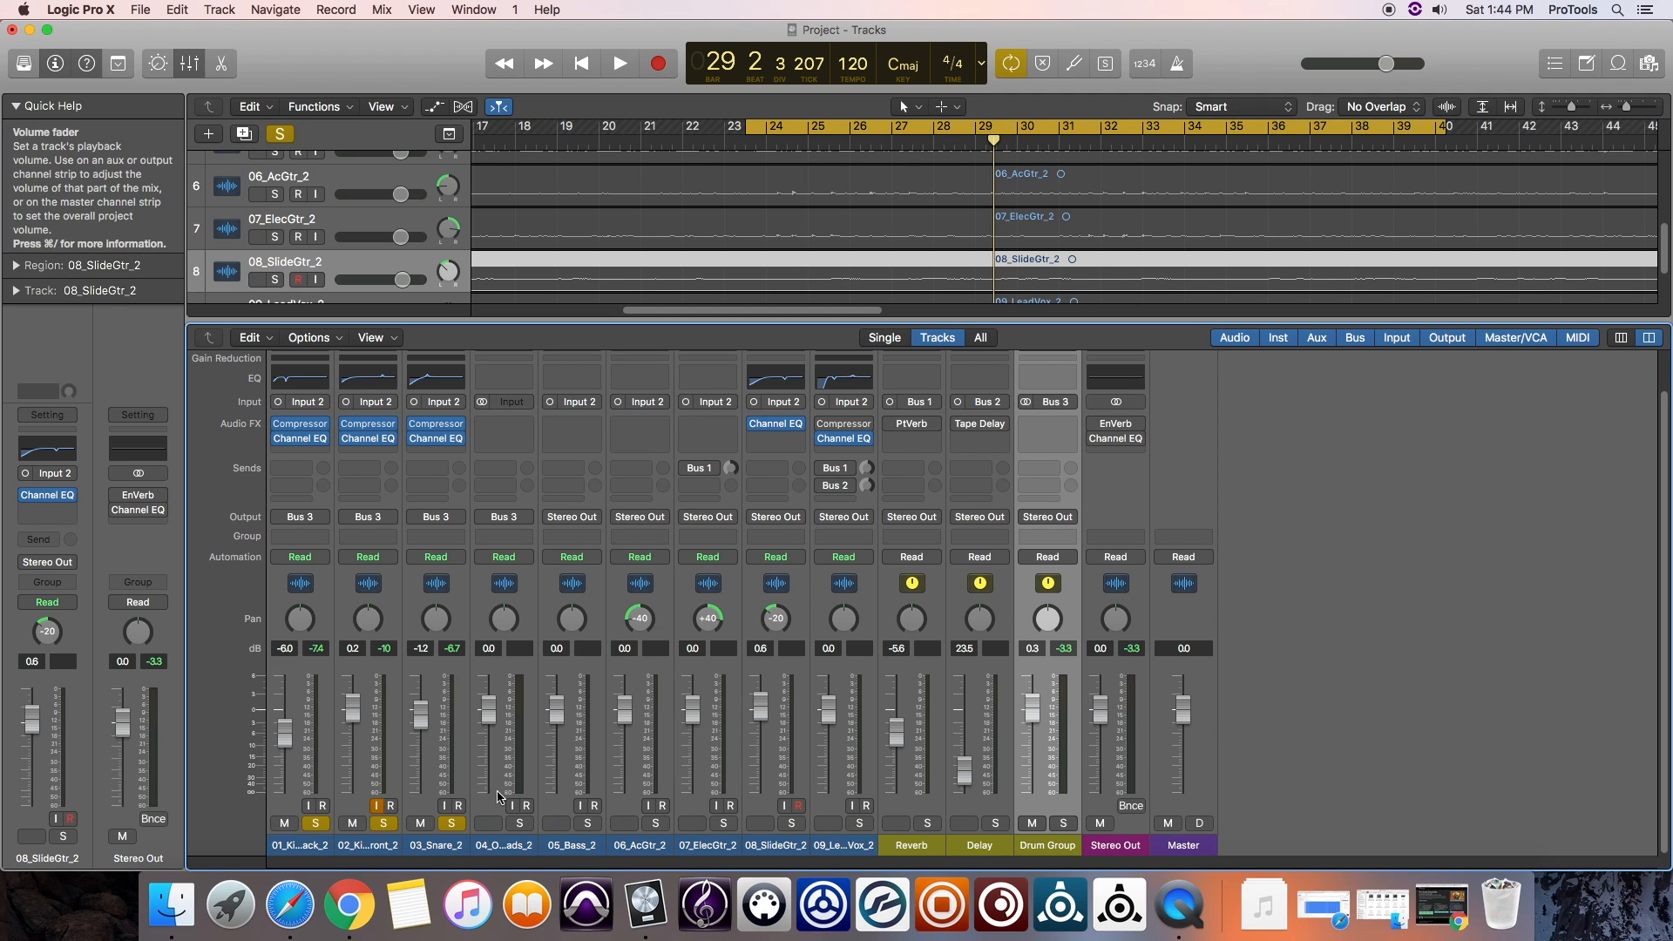
Solo only 04_Overheads_2 by removing the snare and kick solos, and audition it briefly.
left_click(520, 825)
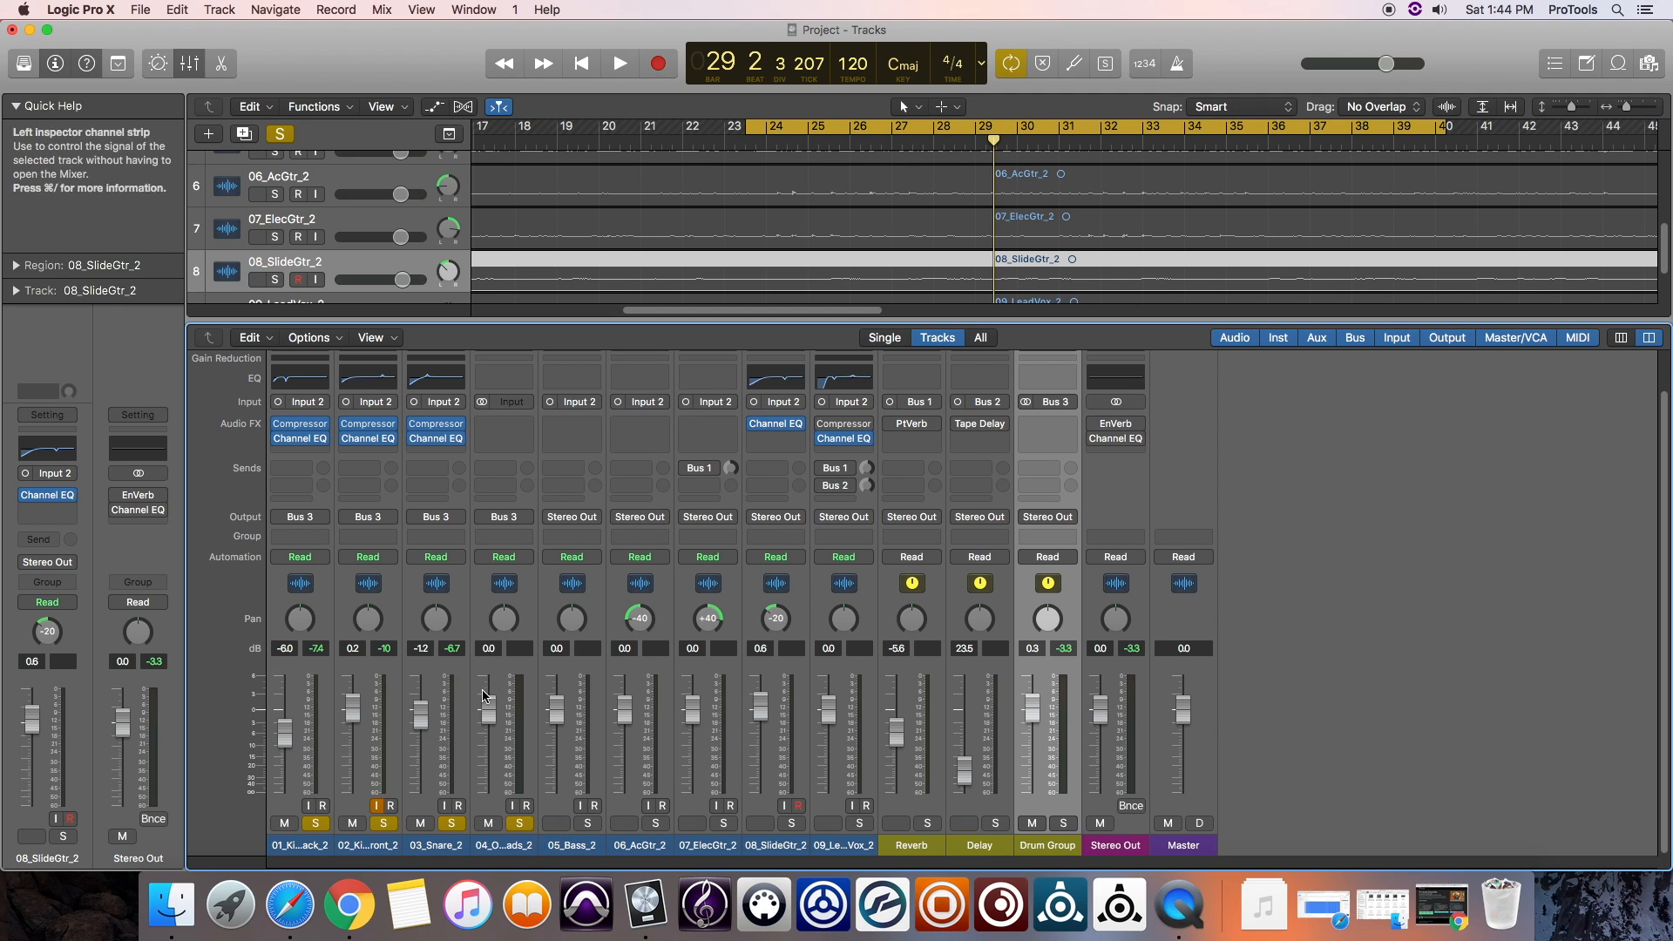
left_click(451, 824)
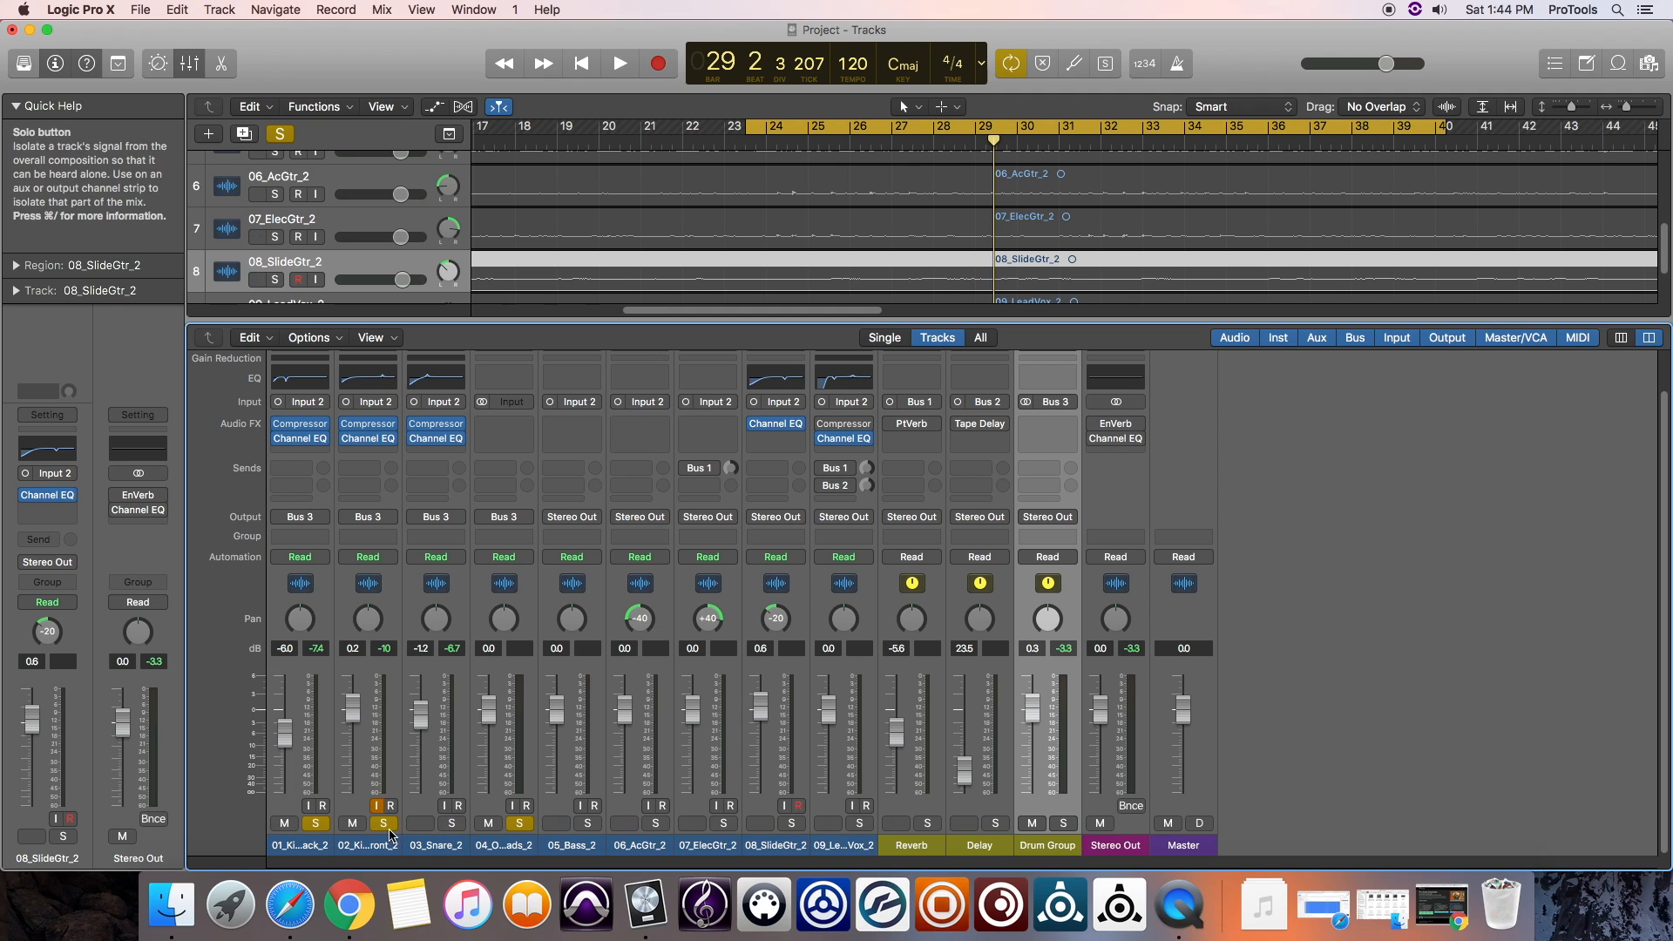
left_click(315, 824)
key("space")
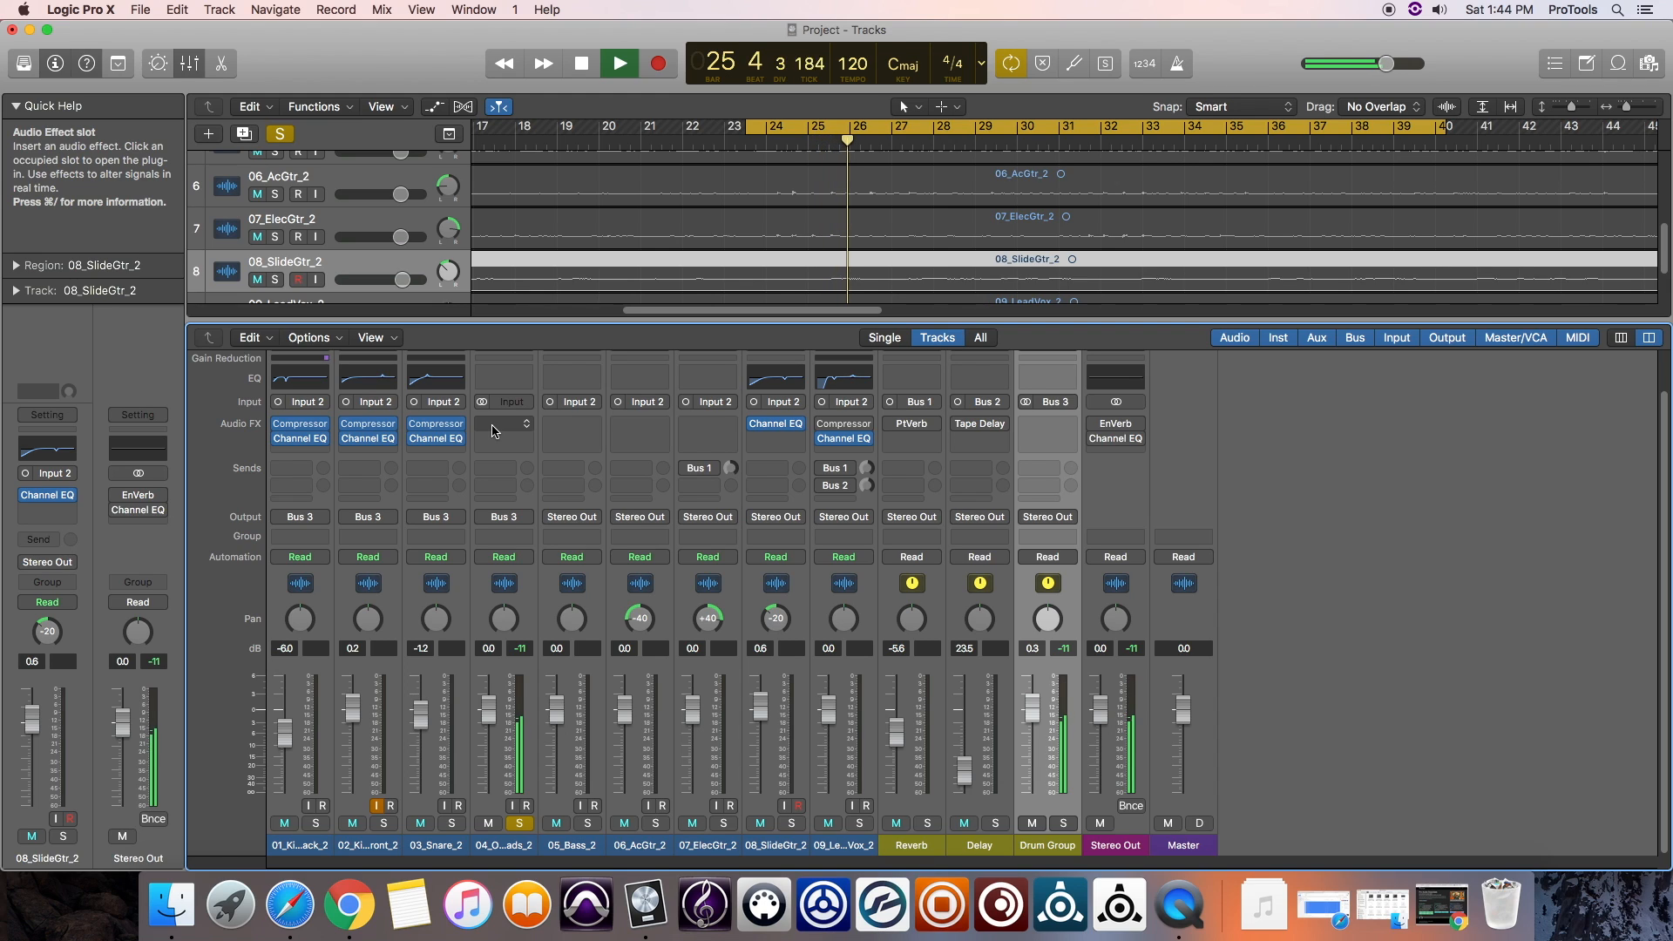
key("space")
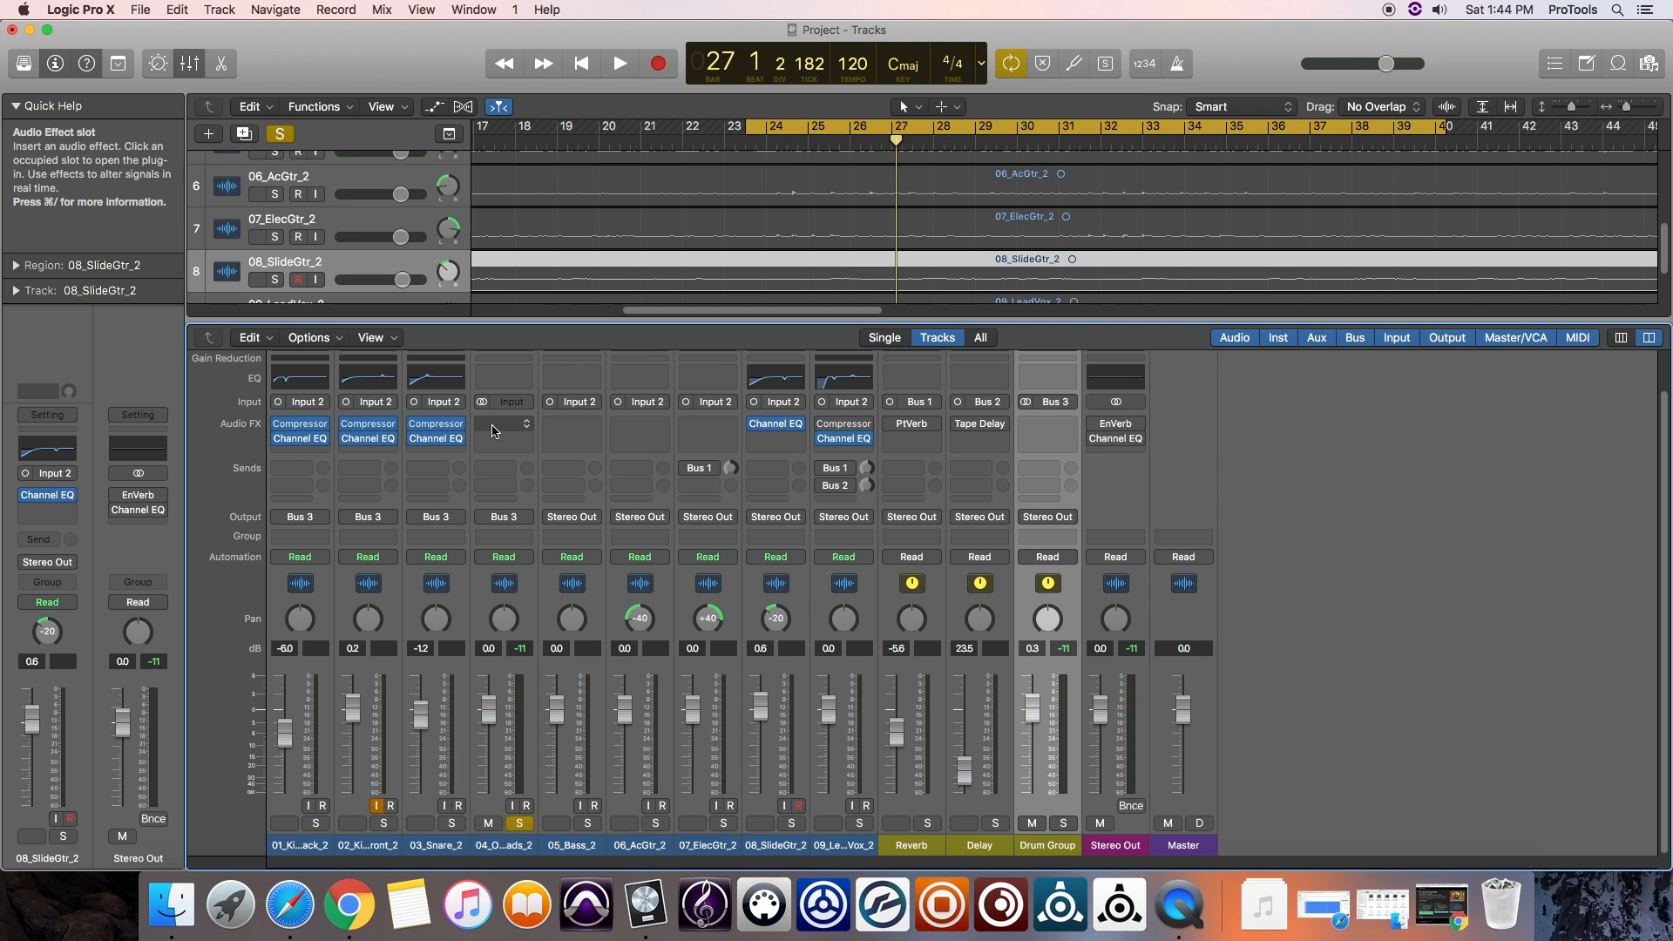
Add a Compressor to 04_Overheads_2 with the release at about 220 ms, the ratio slightly raised and the threshold at about -25 dB.
left_click(505, 360)
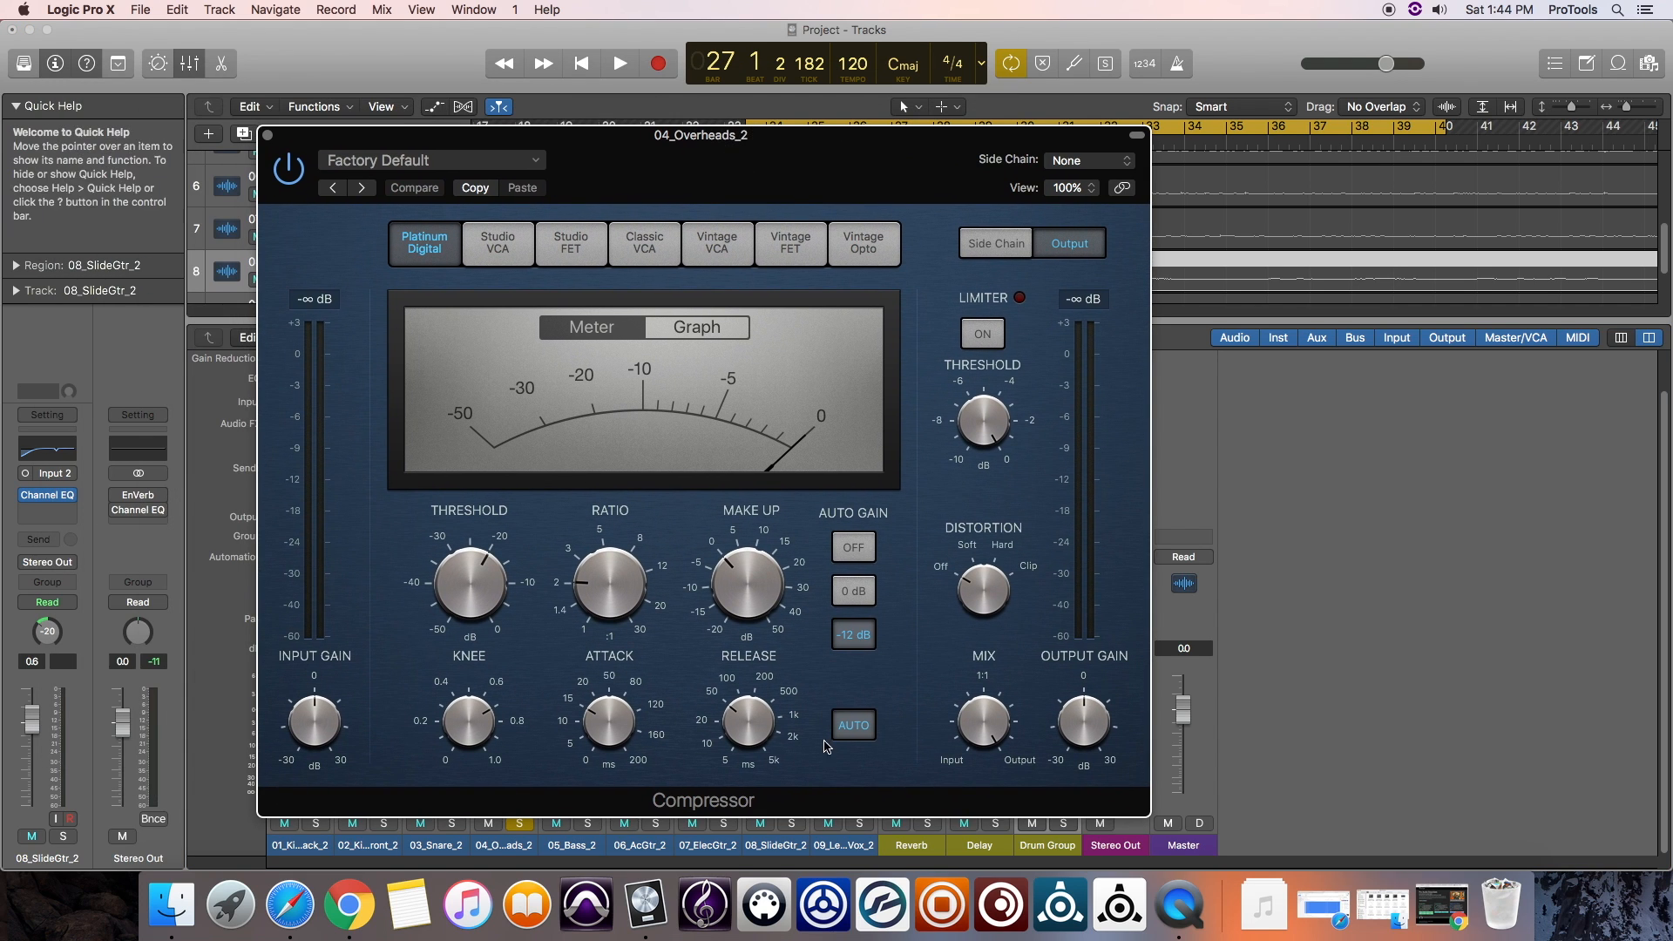
left_click_drag(751, 725, 763, 688)
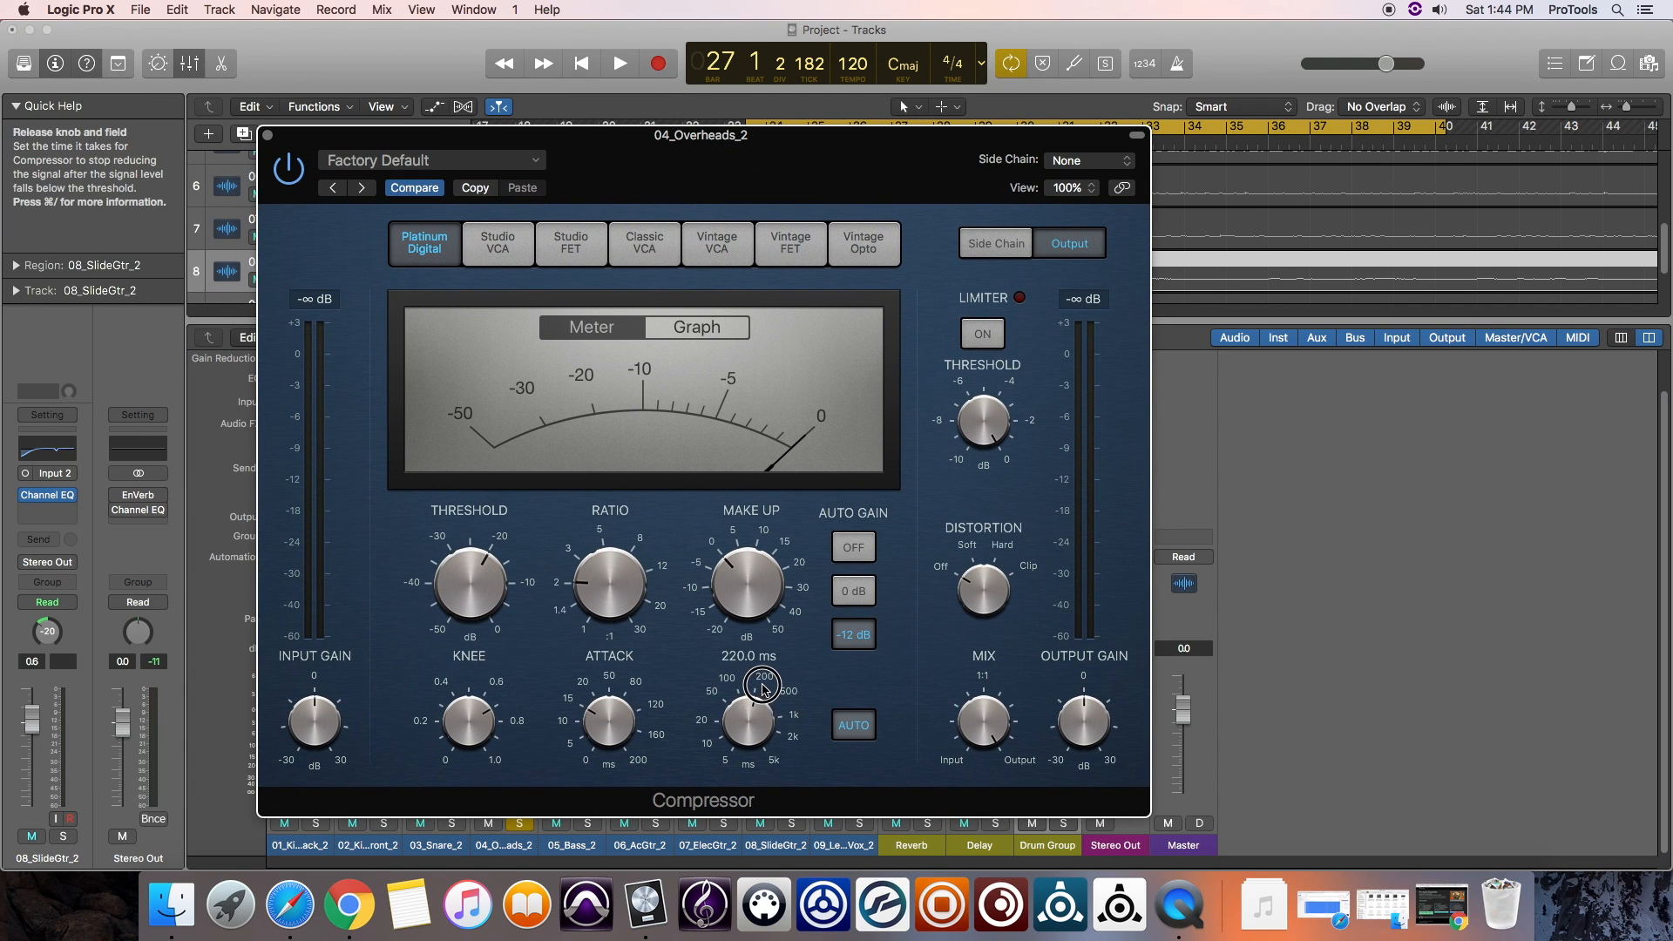
left_click(607, 587)
left_click(472, 583)
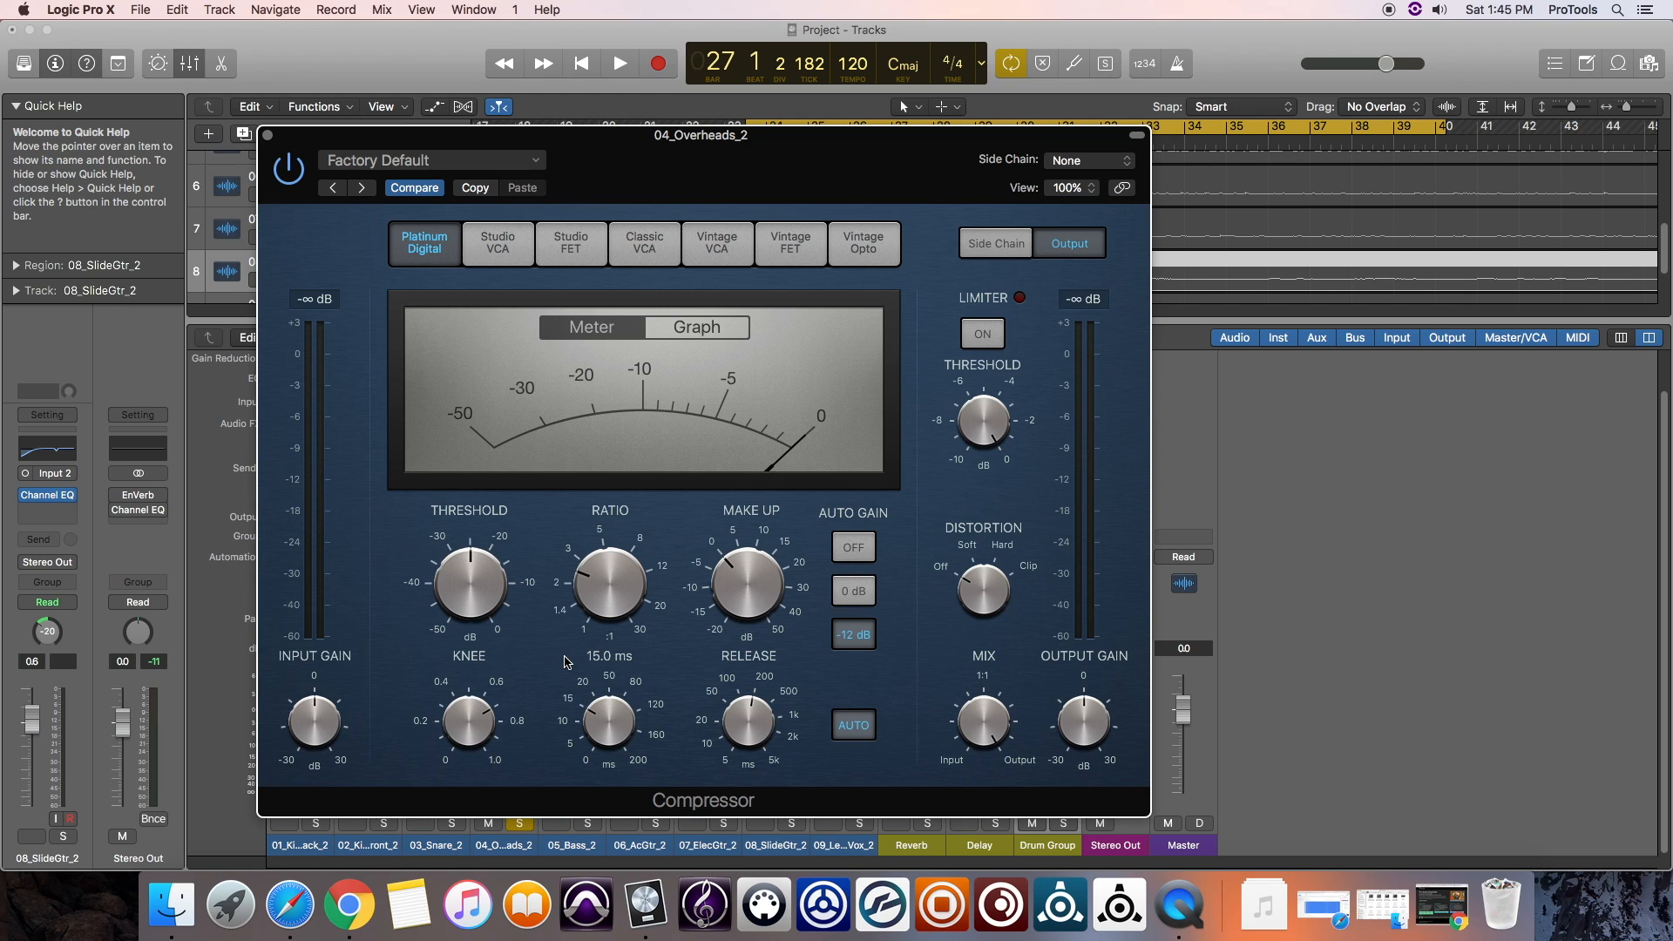
Audition the overheads with the Compressor bypassed and re-enabled, and close its plug-in window.
key("space")
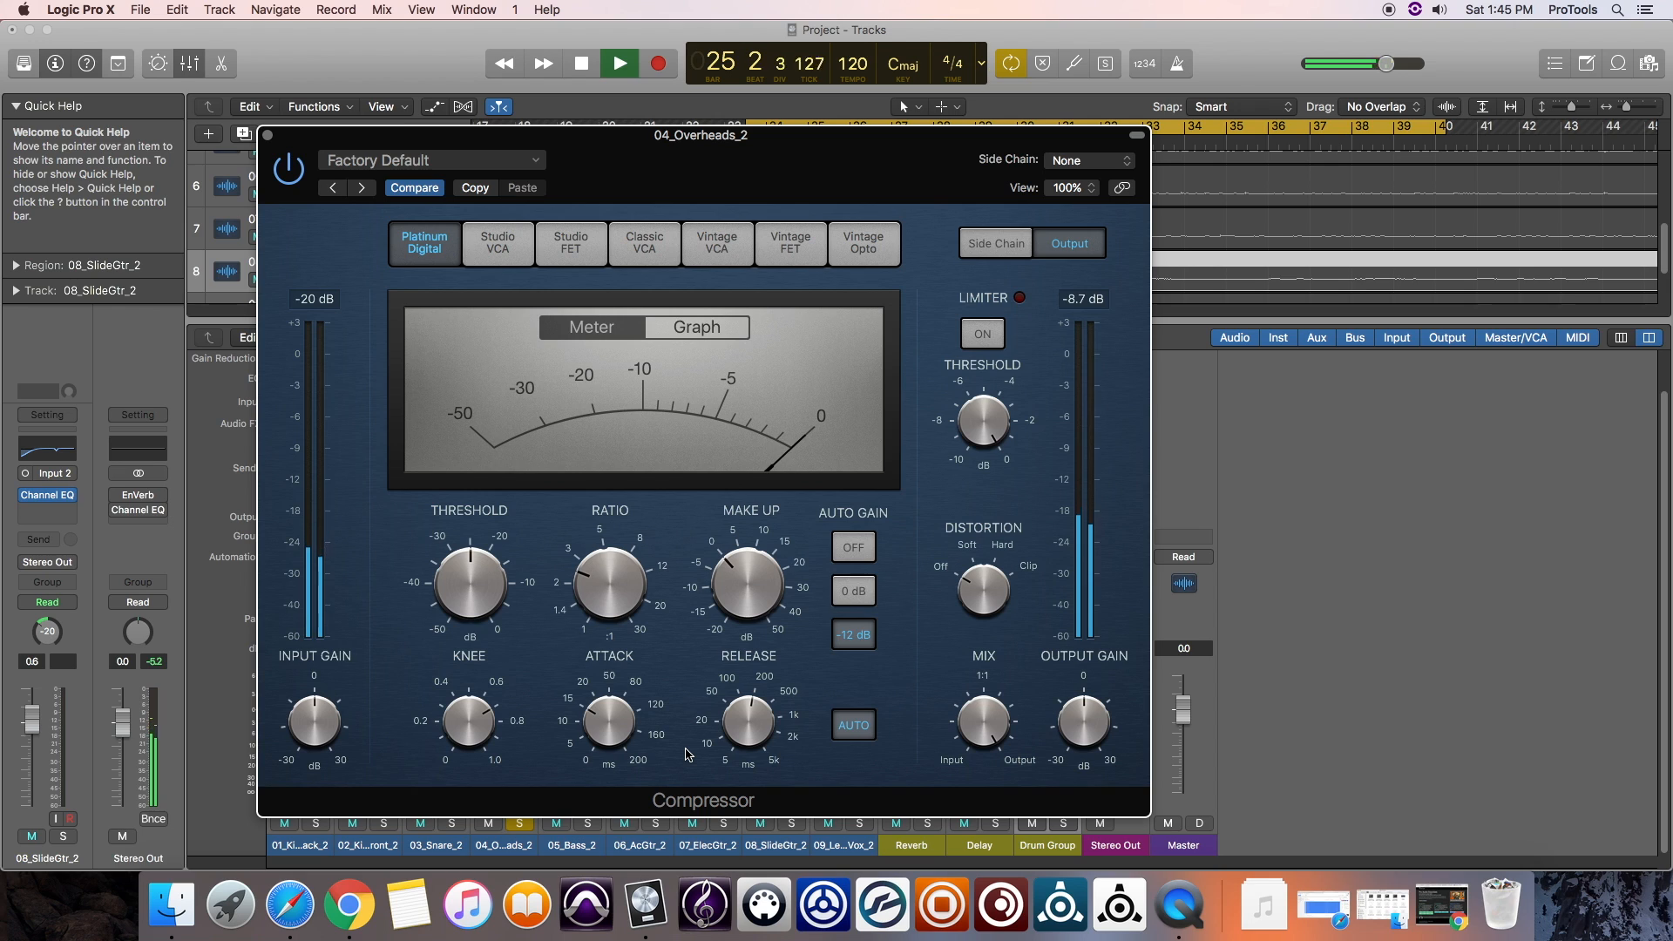
left_click(294, 170)
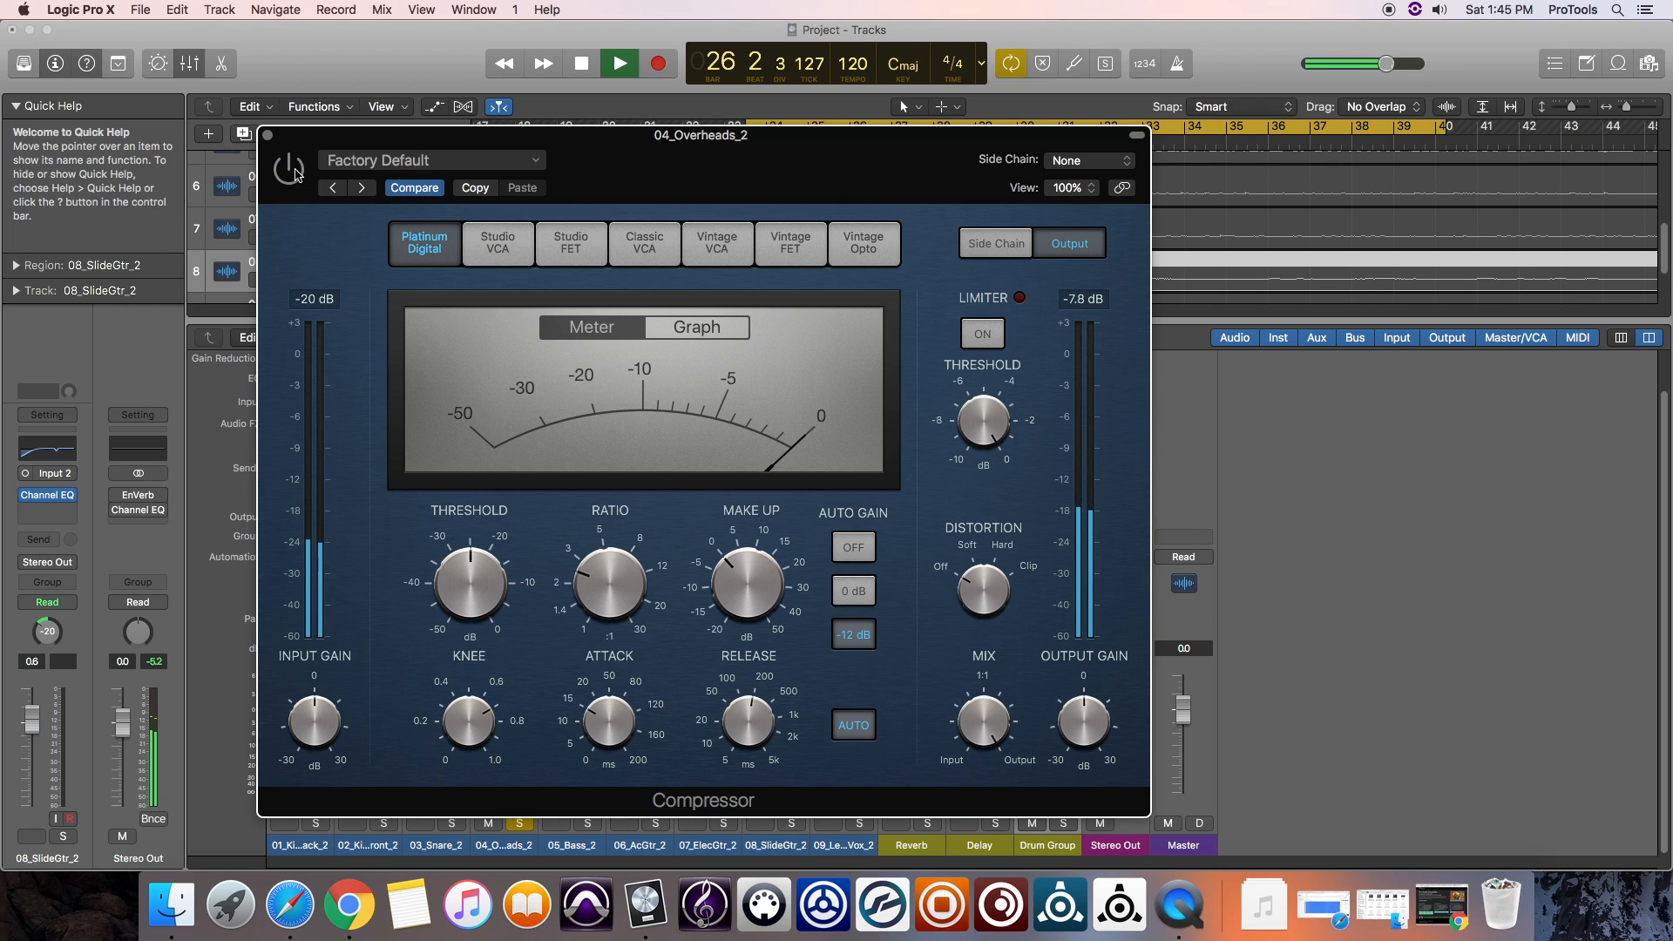
left_click(294, 171)
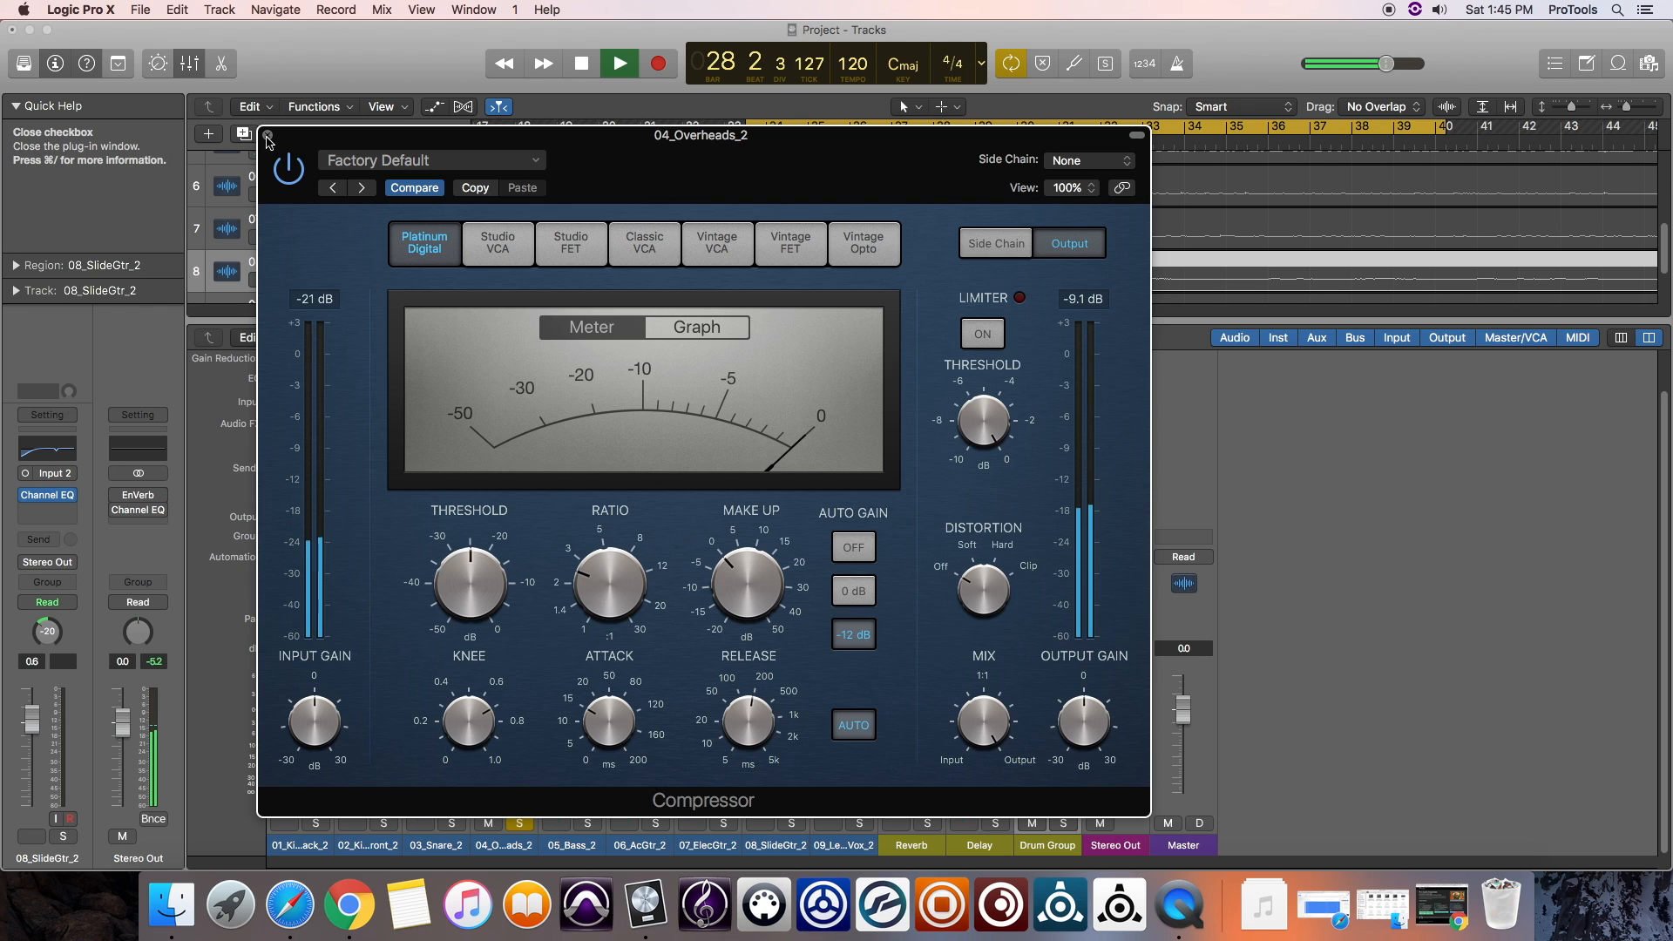
left_click(268, 137)
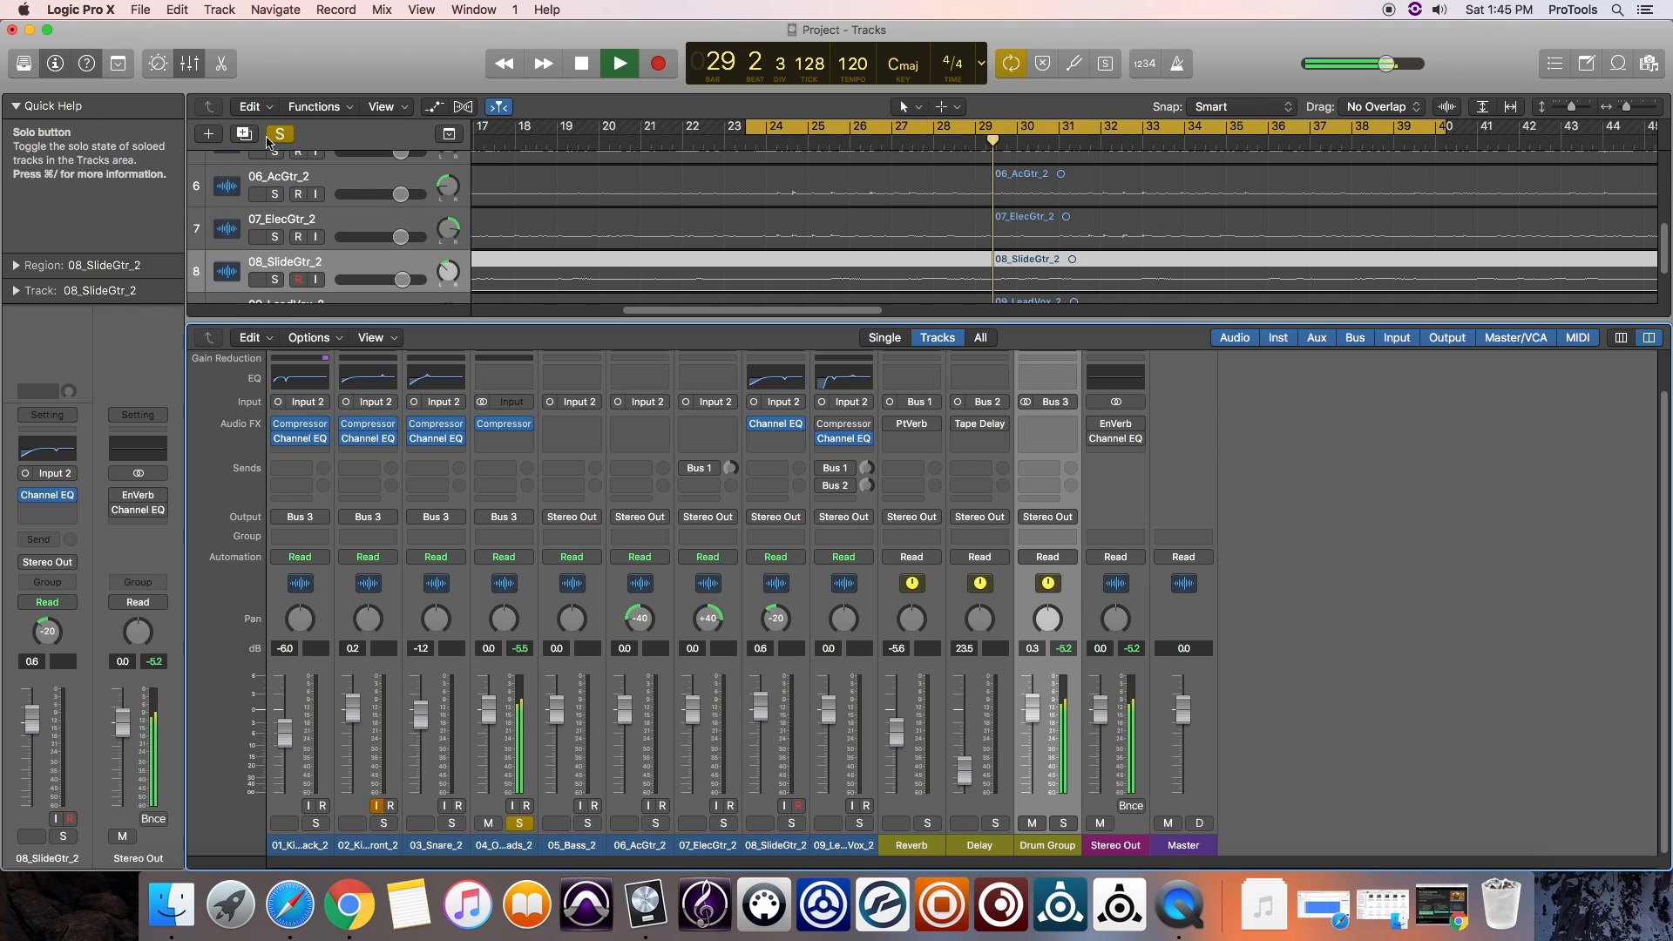
key("space")
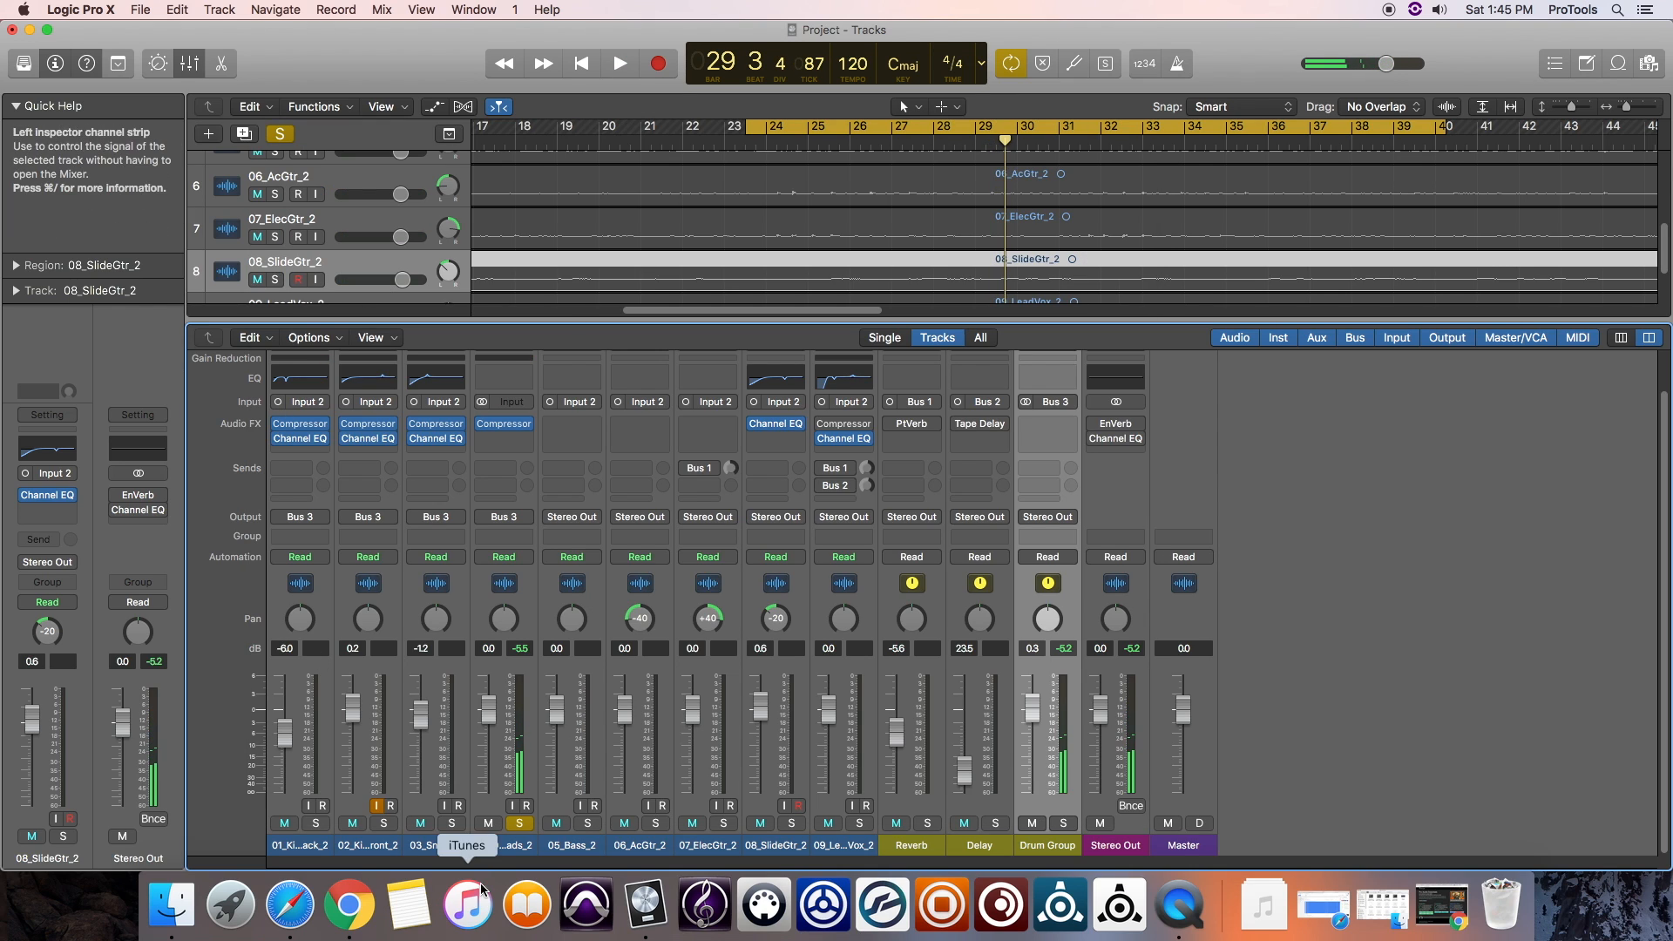
Solo the snare and both kicks together with the overheads and lower the snare fader to -3.1 dB during playback.
left_click(451, 824)
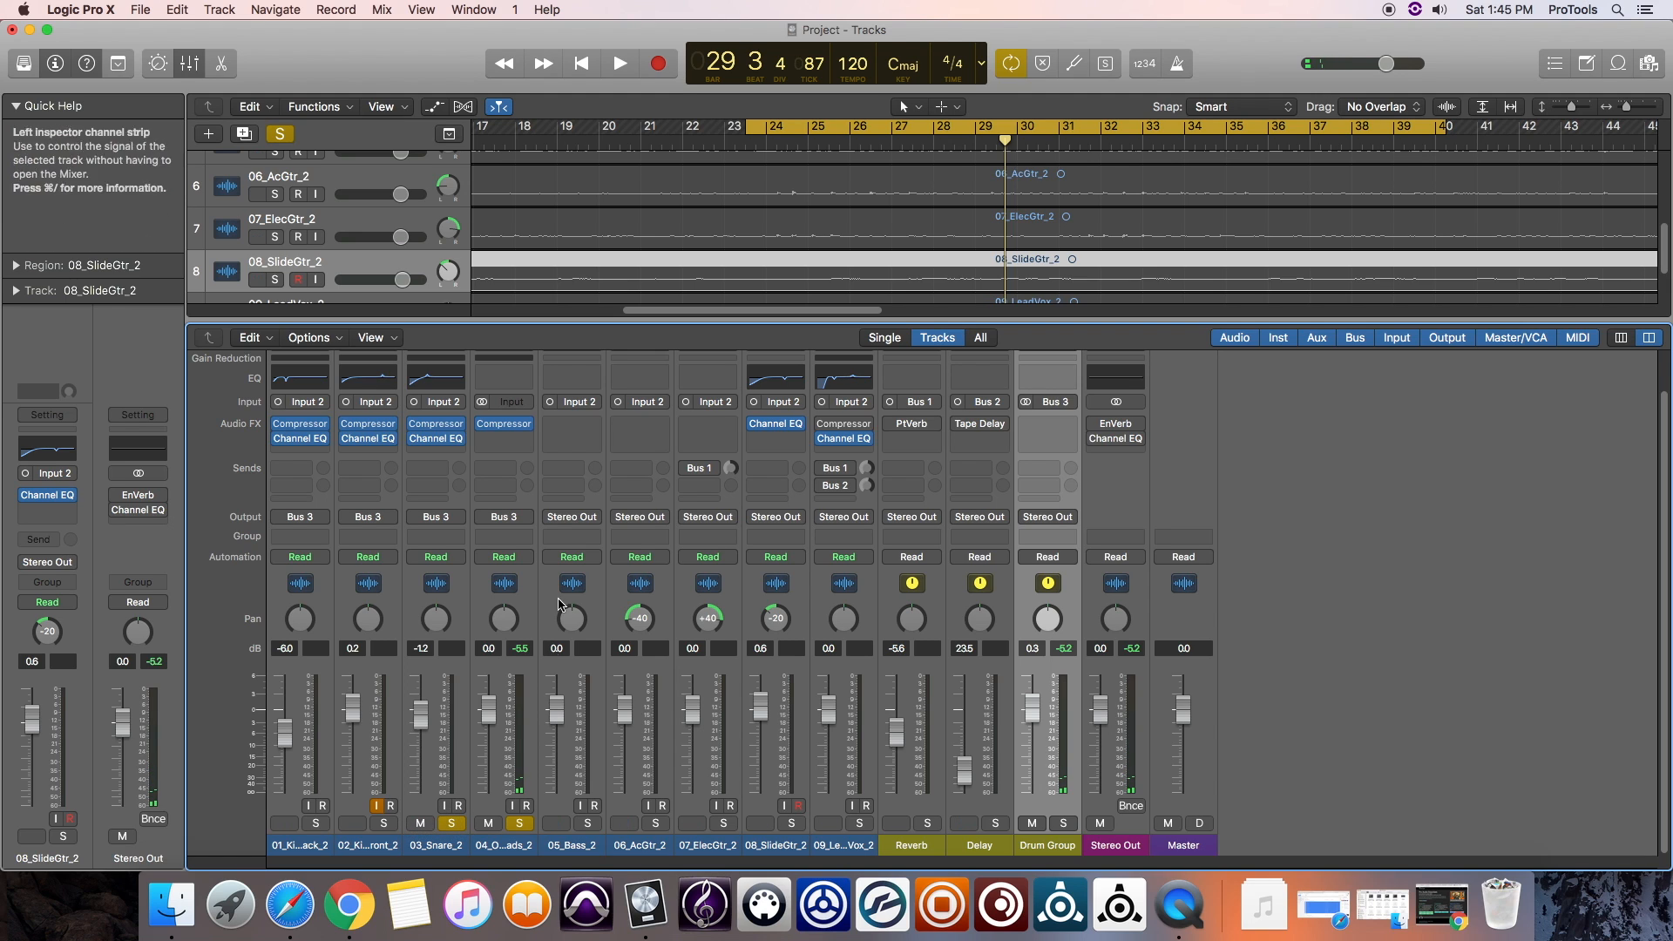
left_click(383, 825)
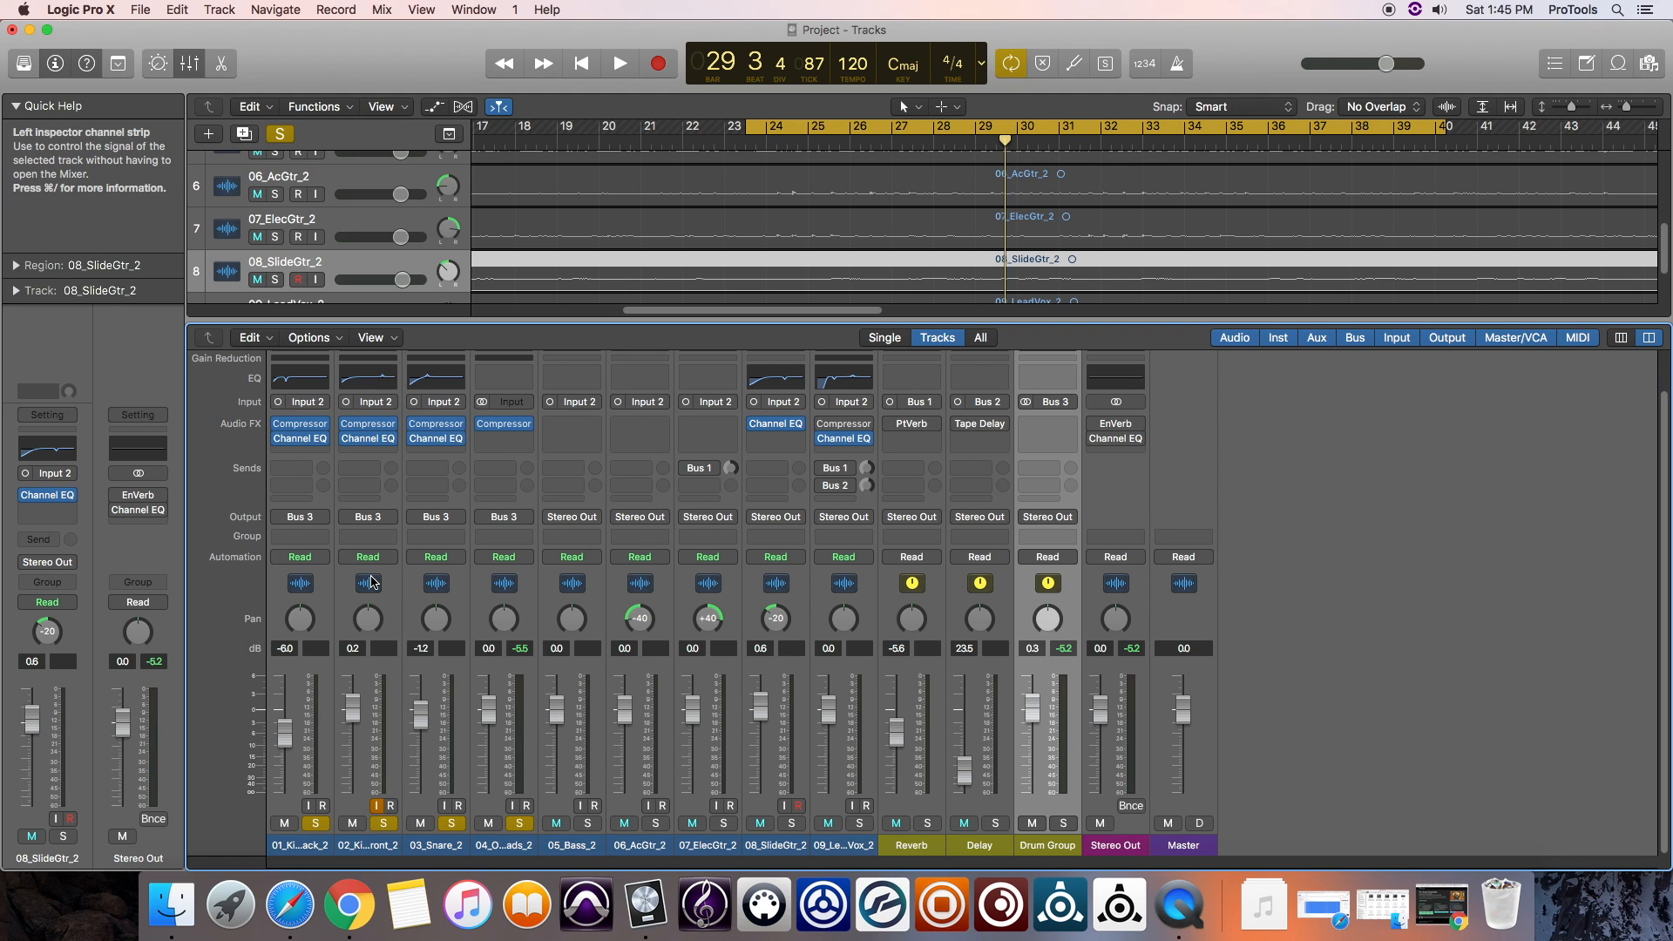
key("space")
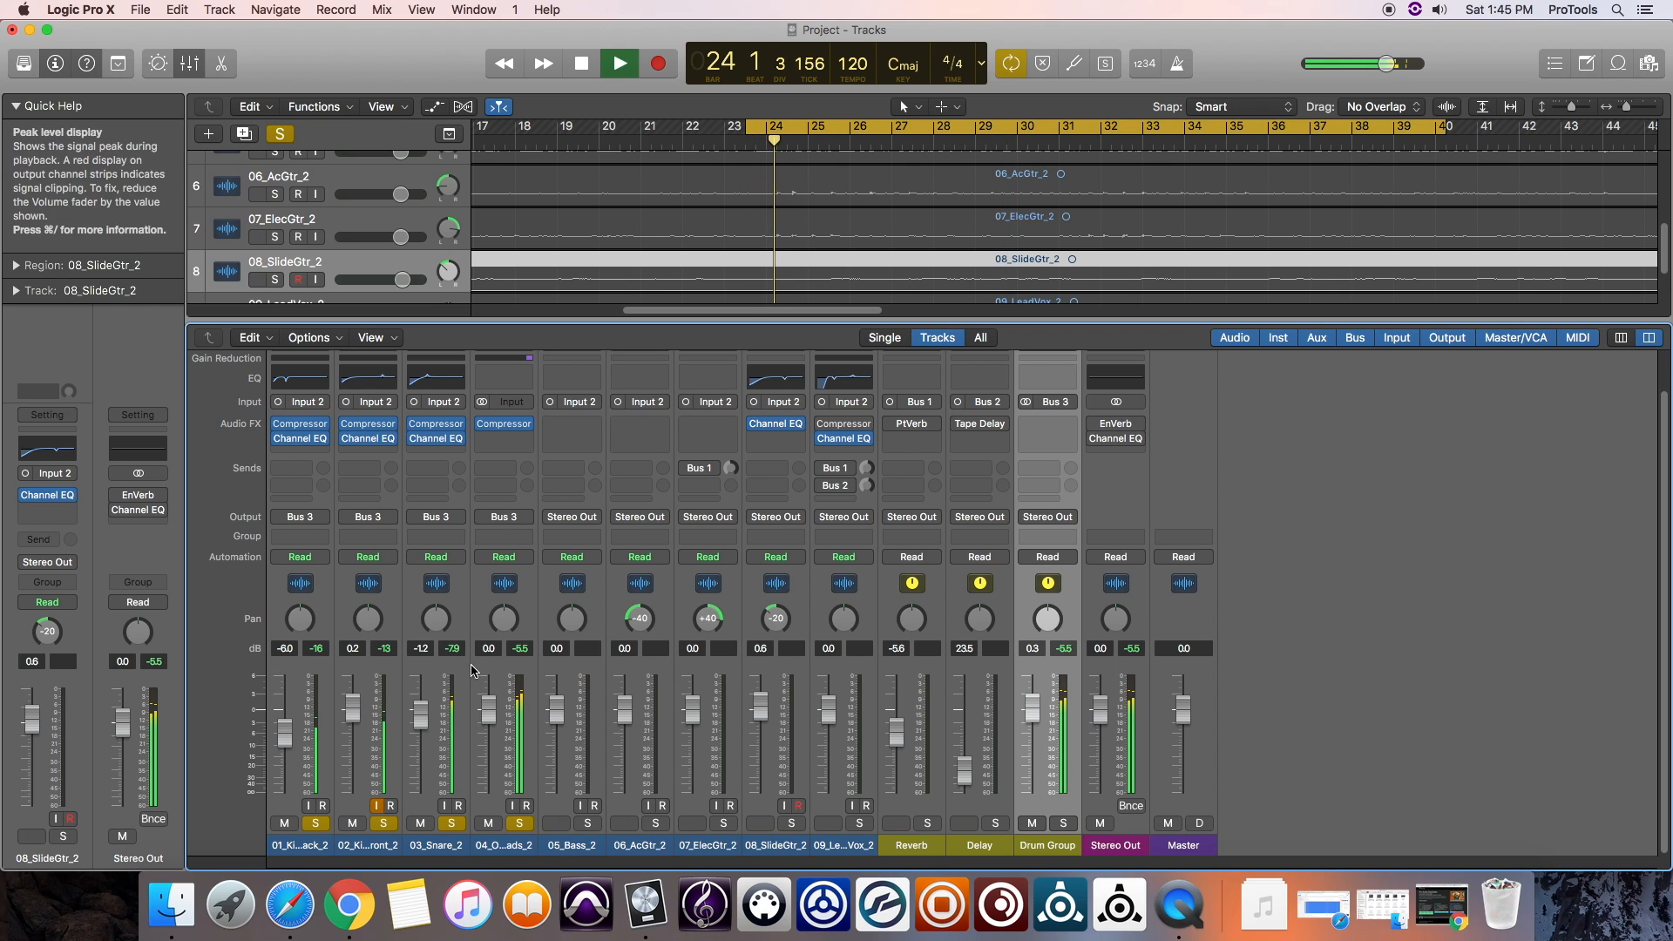
left_click_drag(420, 715, 423, 732)
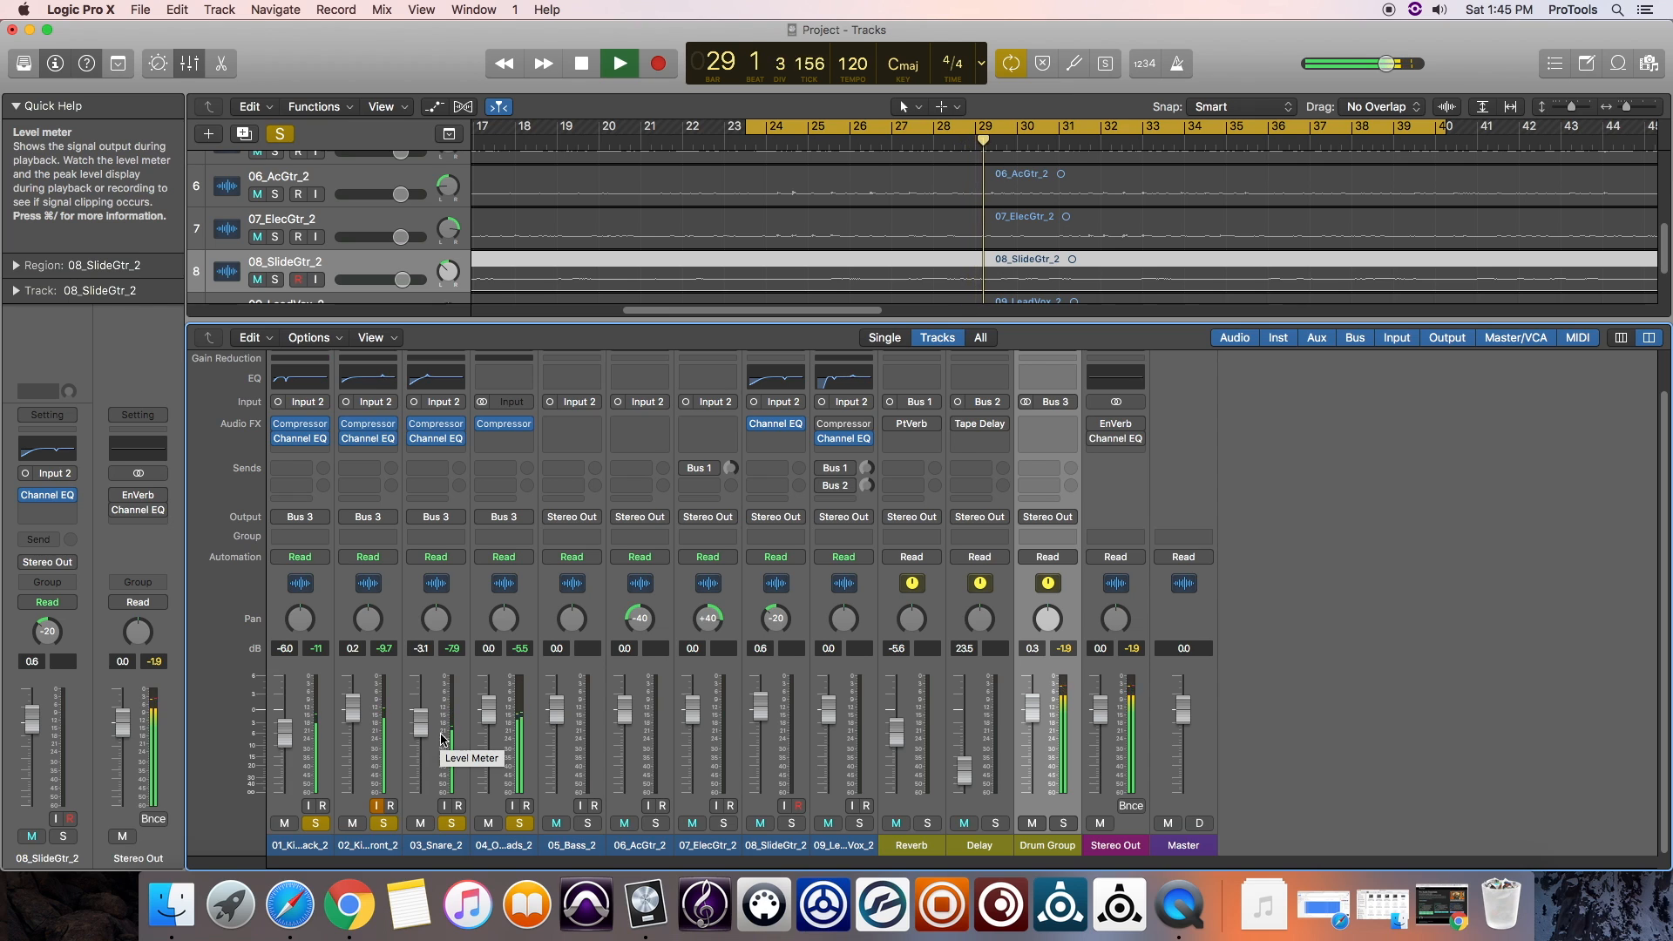
key("space")
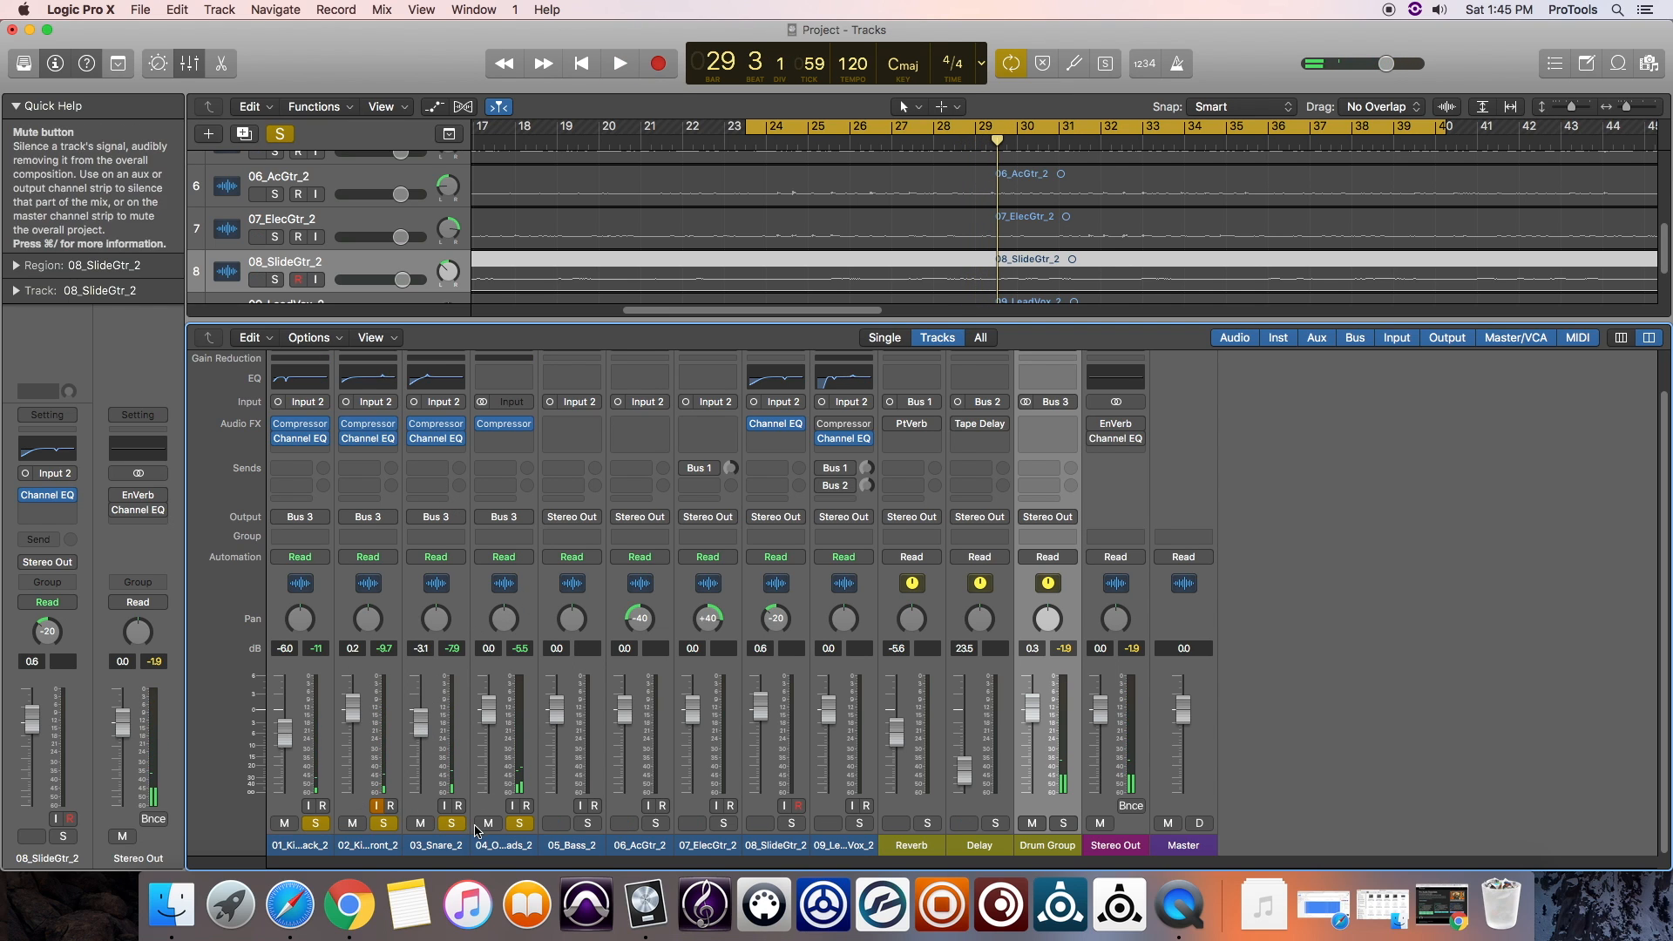
Solo the snare alone and set its Channel EQ high shelf to -7.0 dB at 840 Hz during playback.
left_click(438, 440)
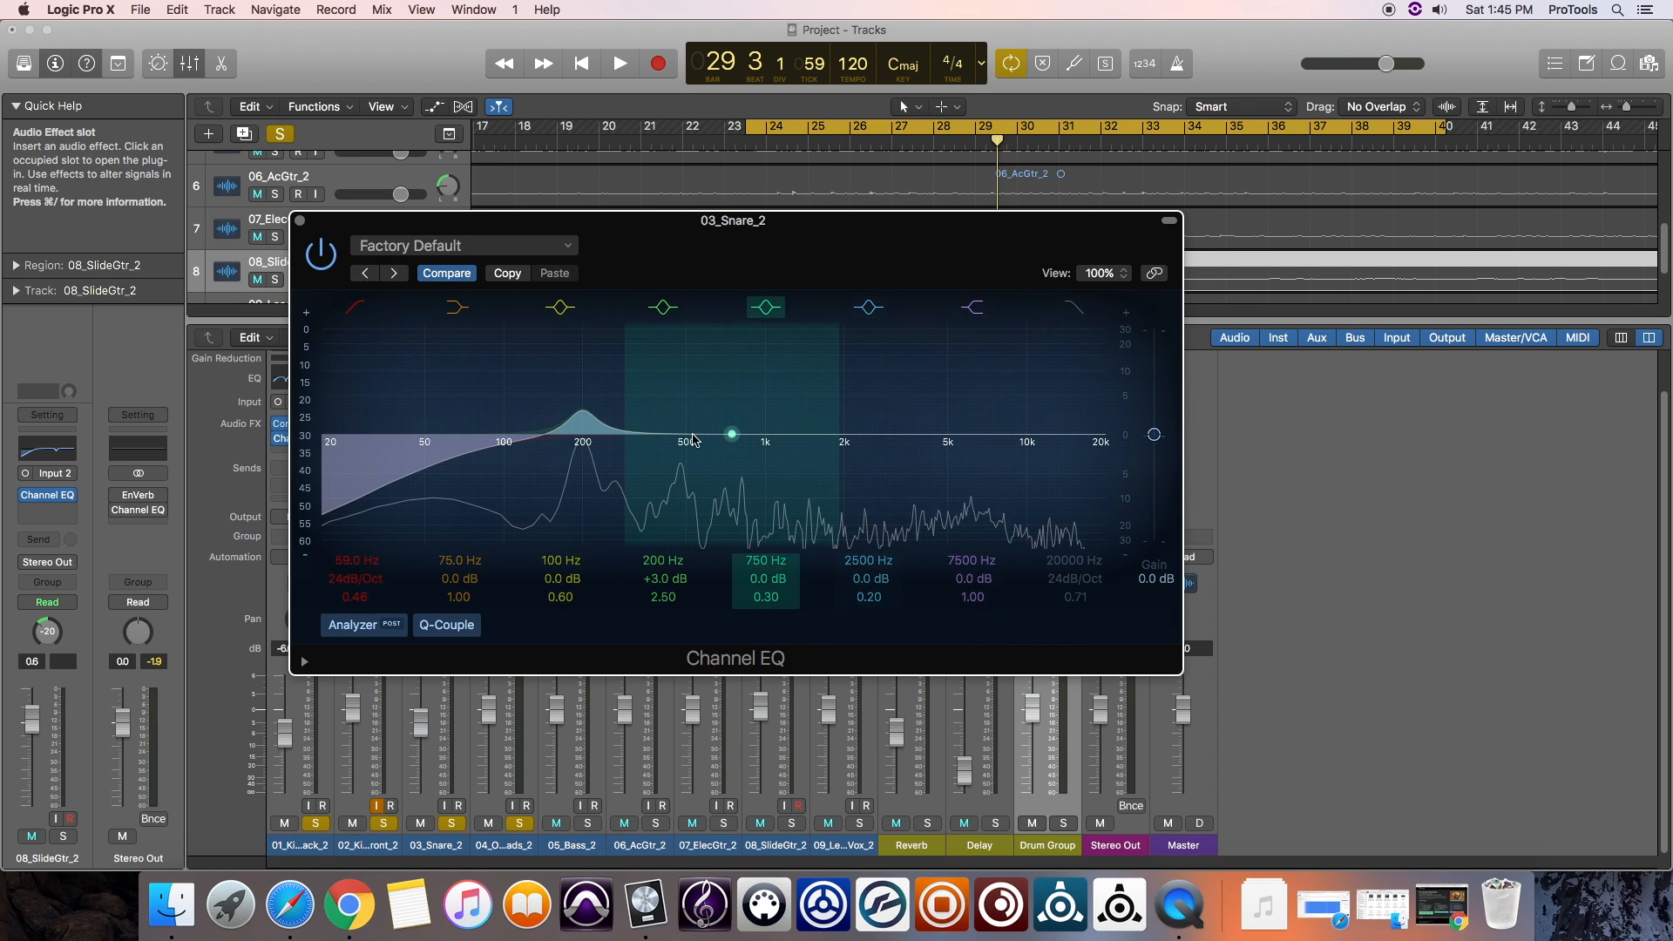
left_click_drag(992, 437, 688, 456)
left_click(509, 823)
left_click(389, 824)
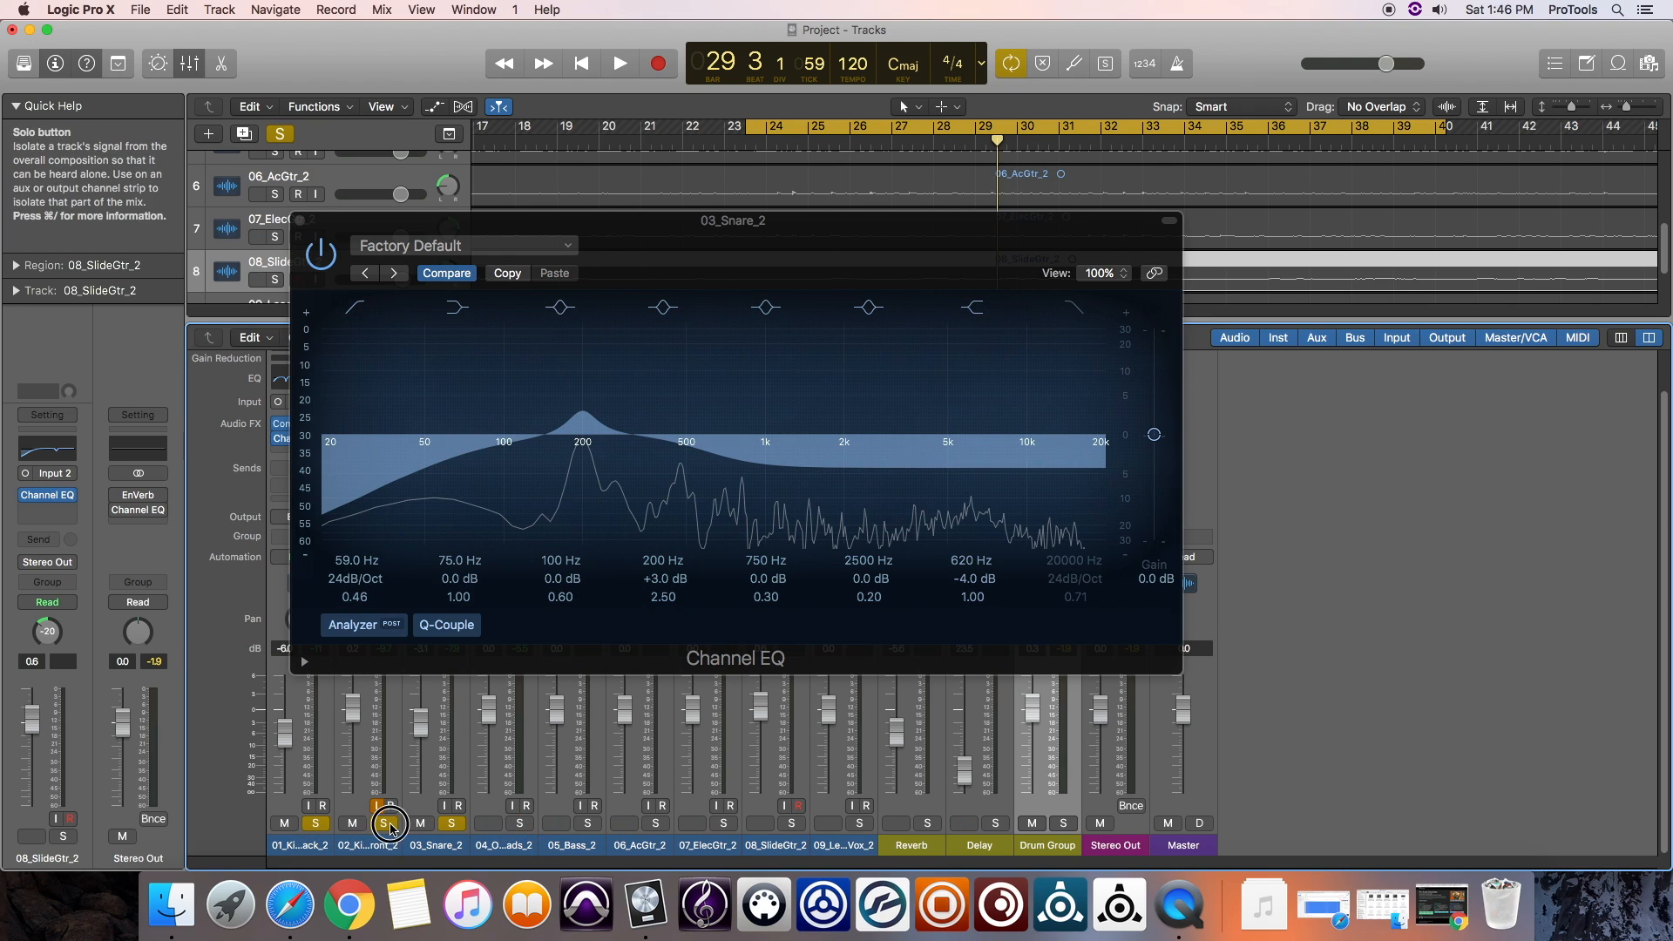
key("space")
left_click(858, 562)
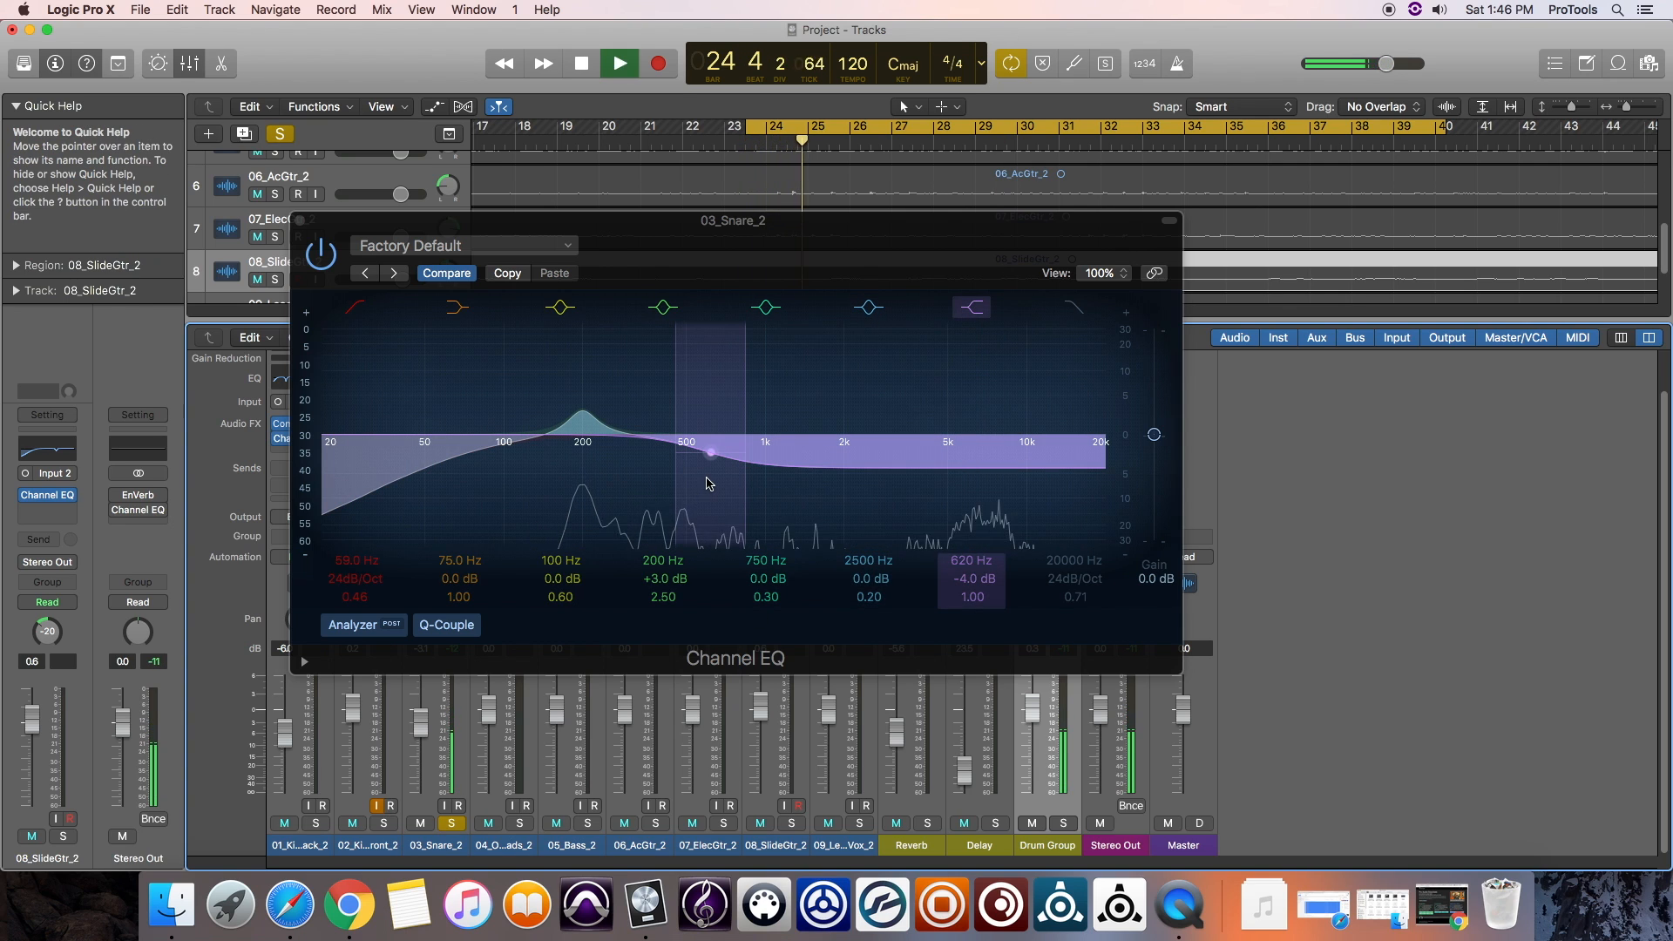
mouse_move(711, 453)
left_mouse_down()
mouse_move(1107, 437)
mouse_move(836, 474)
mouse_move(722, 469)
left_mouse_up()
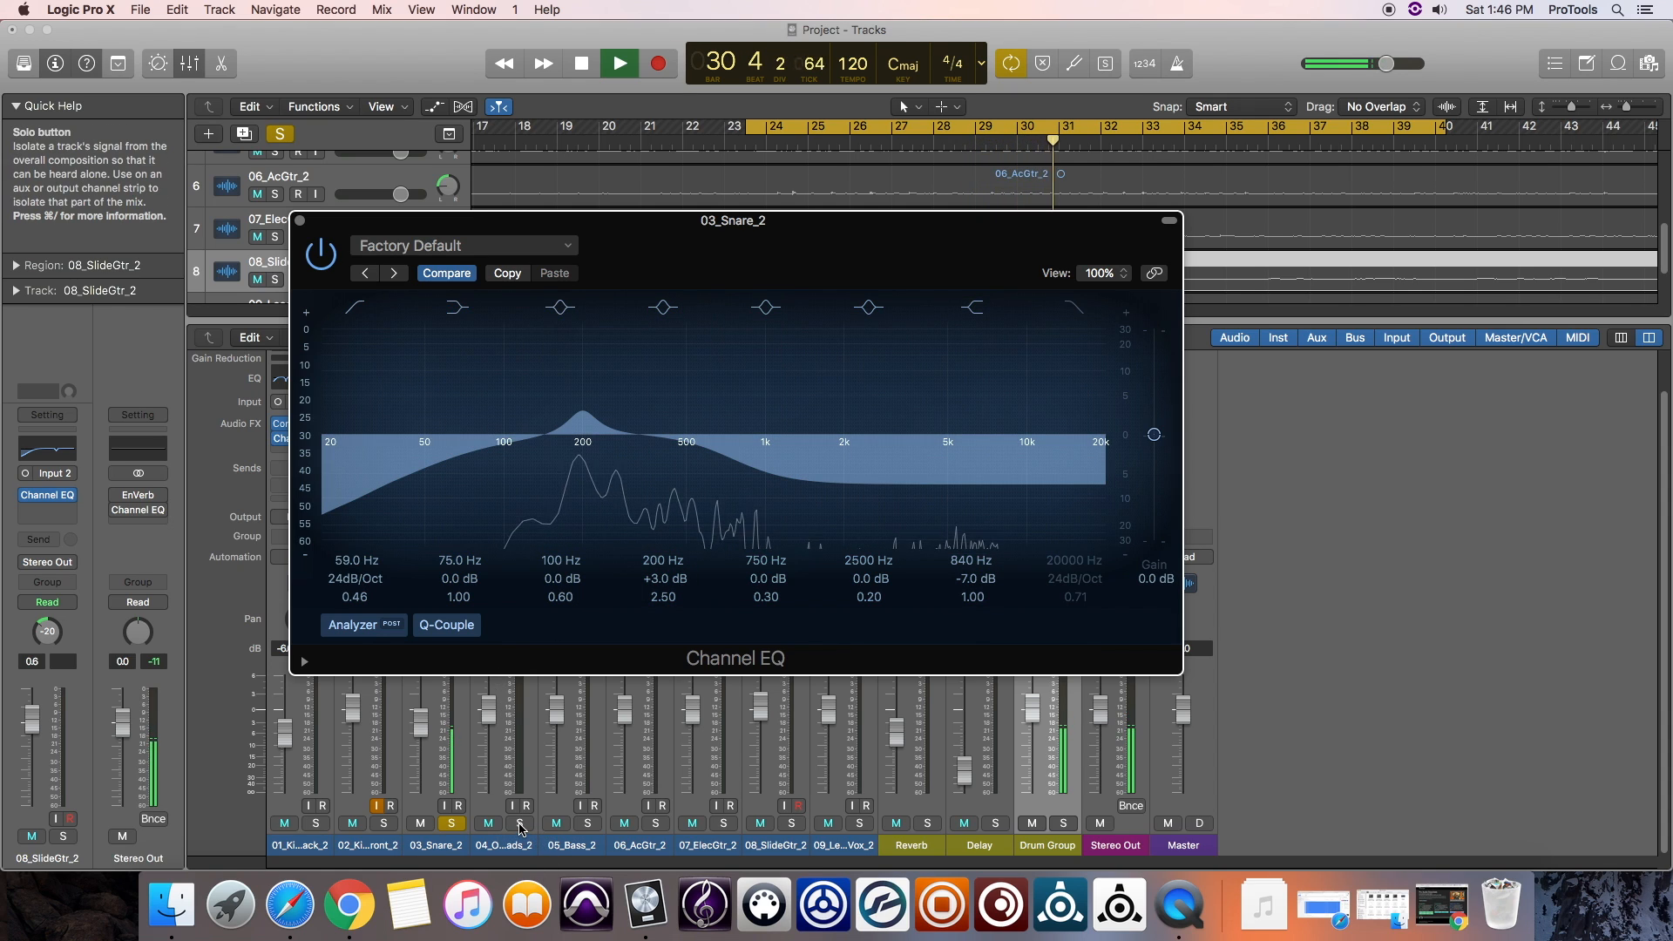
Audition the snare with the overheads and both kicks soloed again, and set the Drum Group fader to 0.2 dB.
left_click(520, 824)
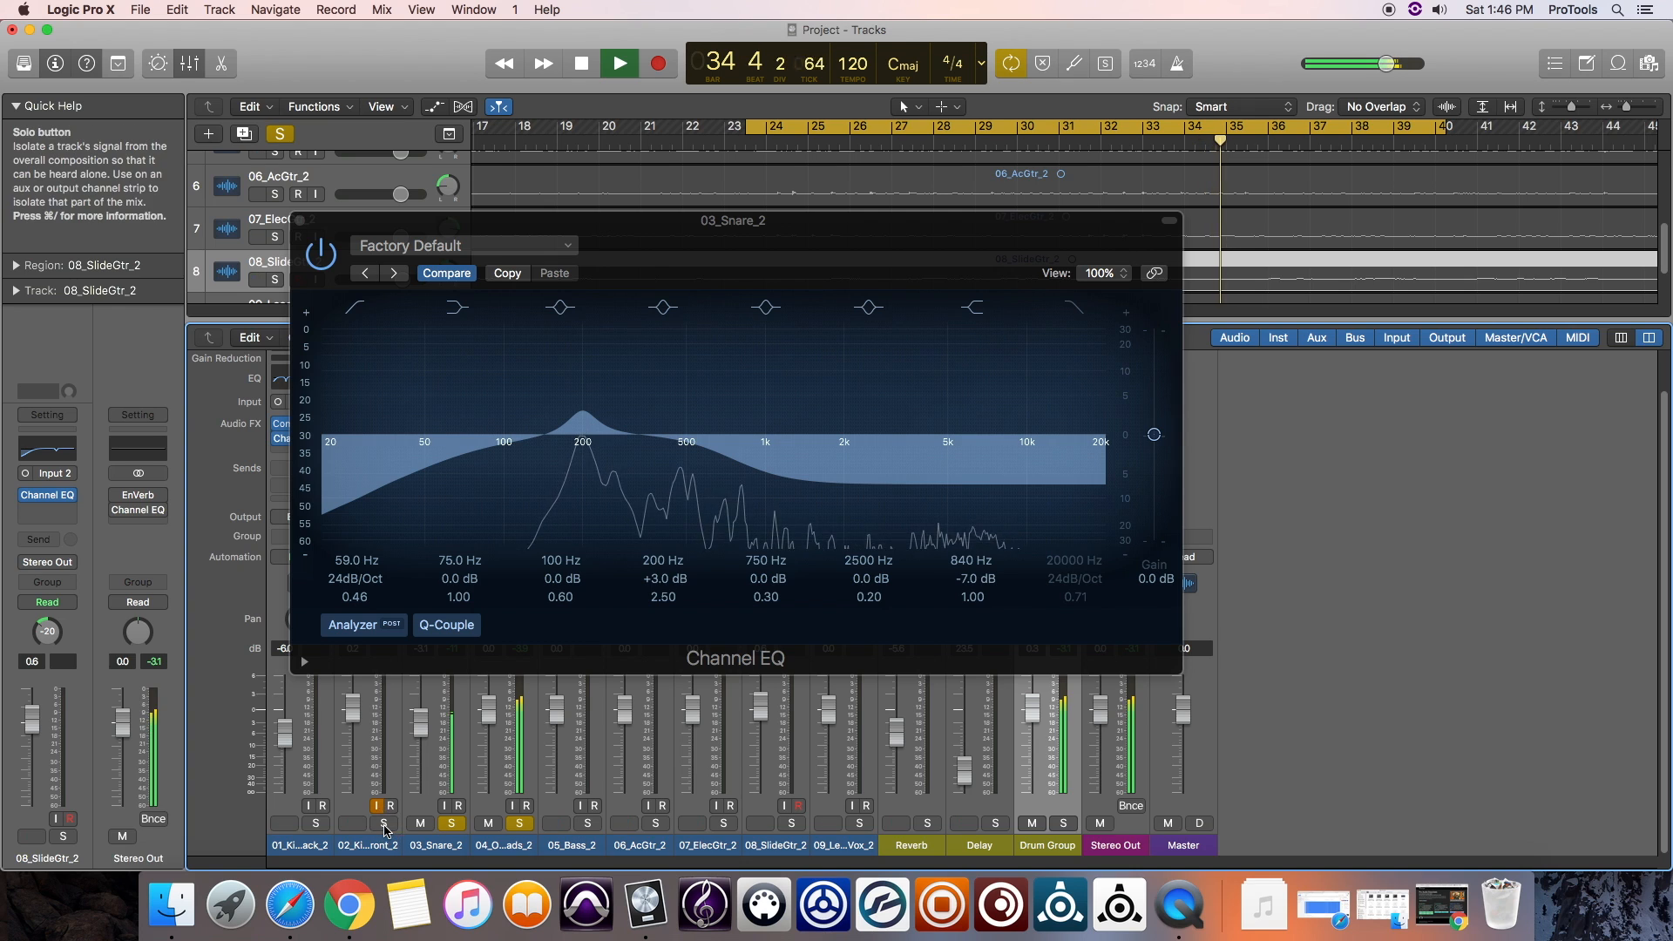
left_click(317, 828)
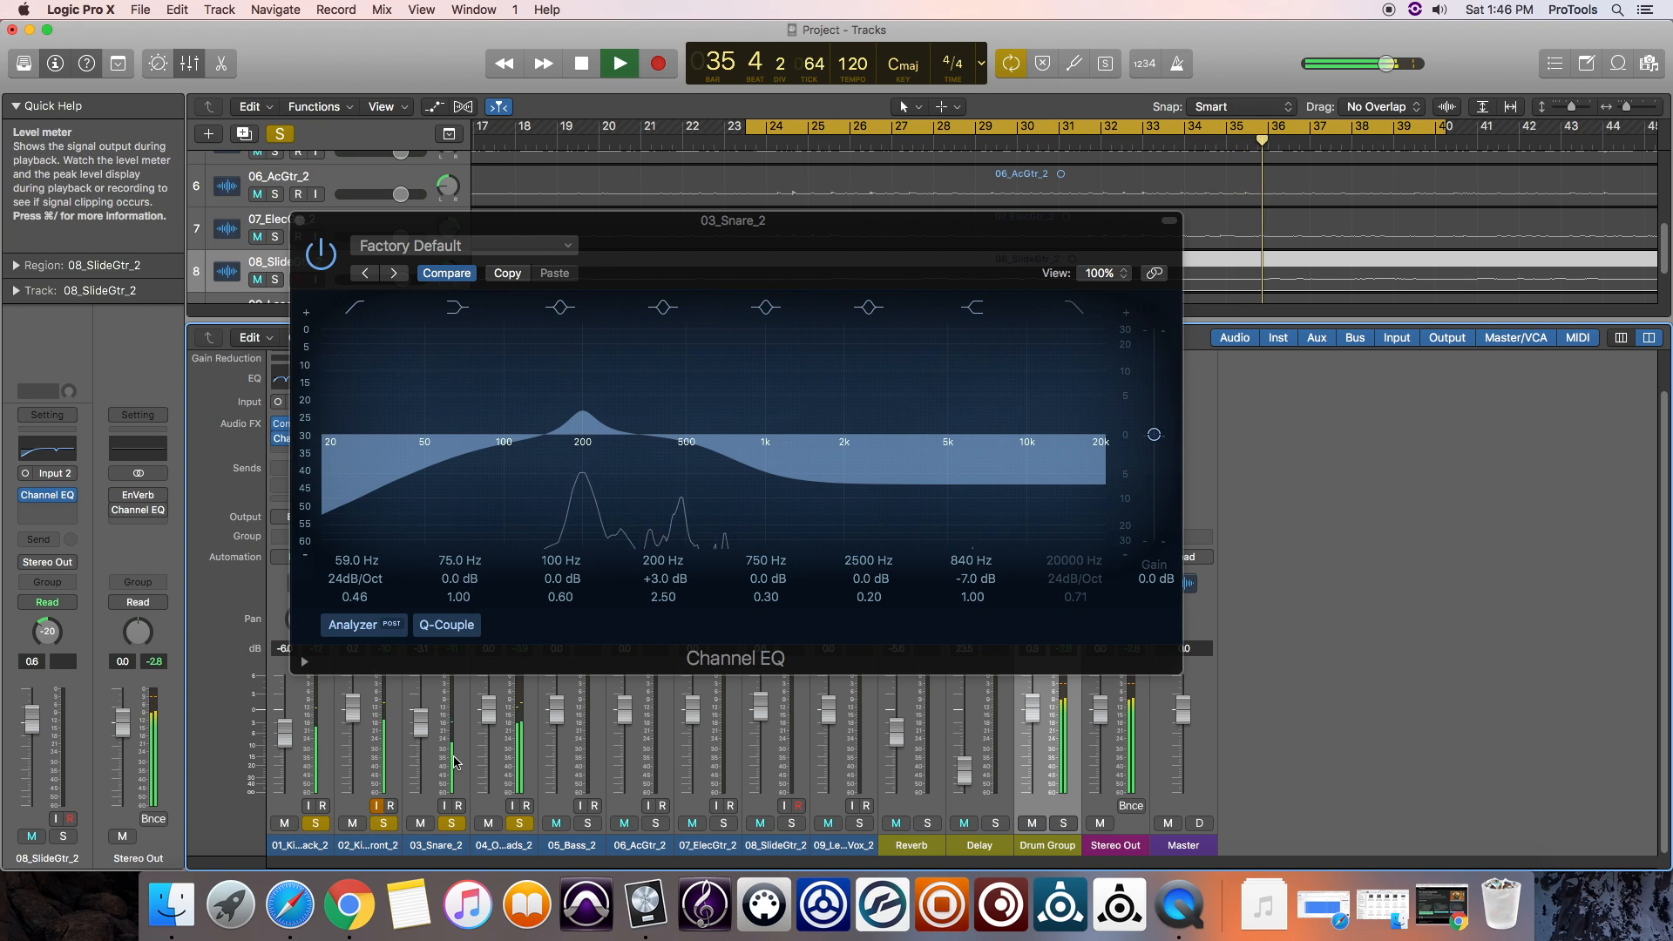
left_click(299, 220)
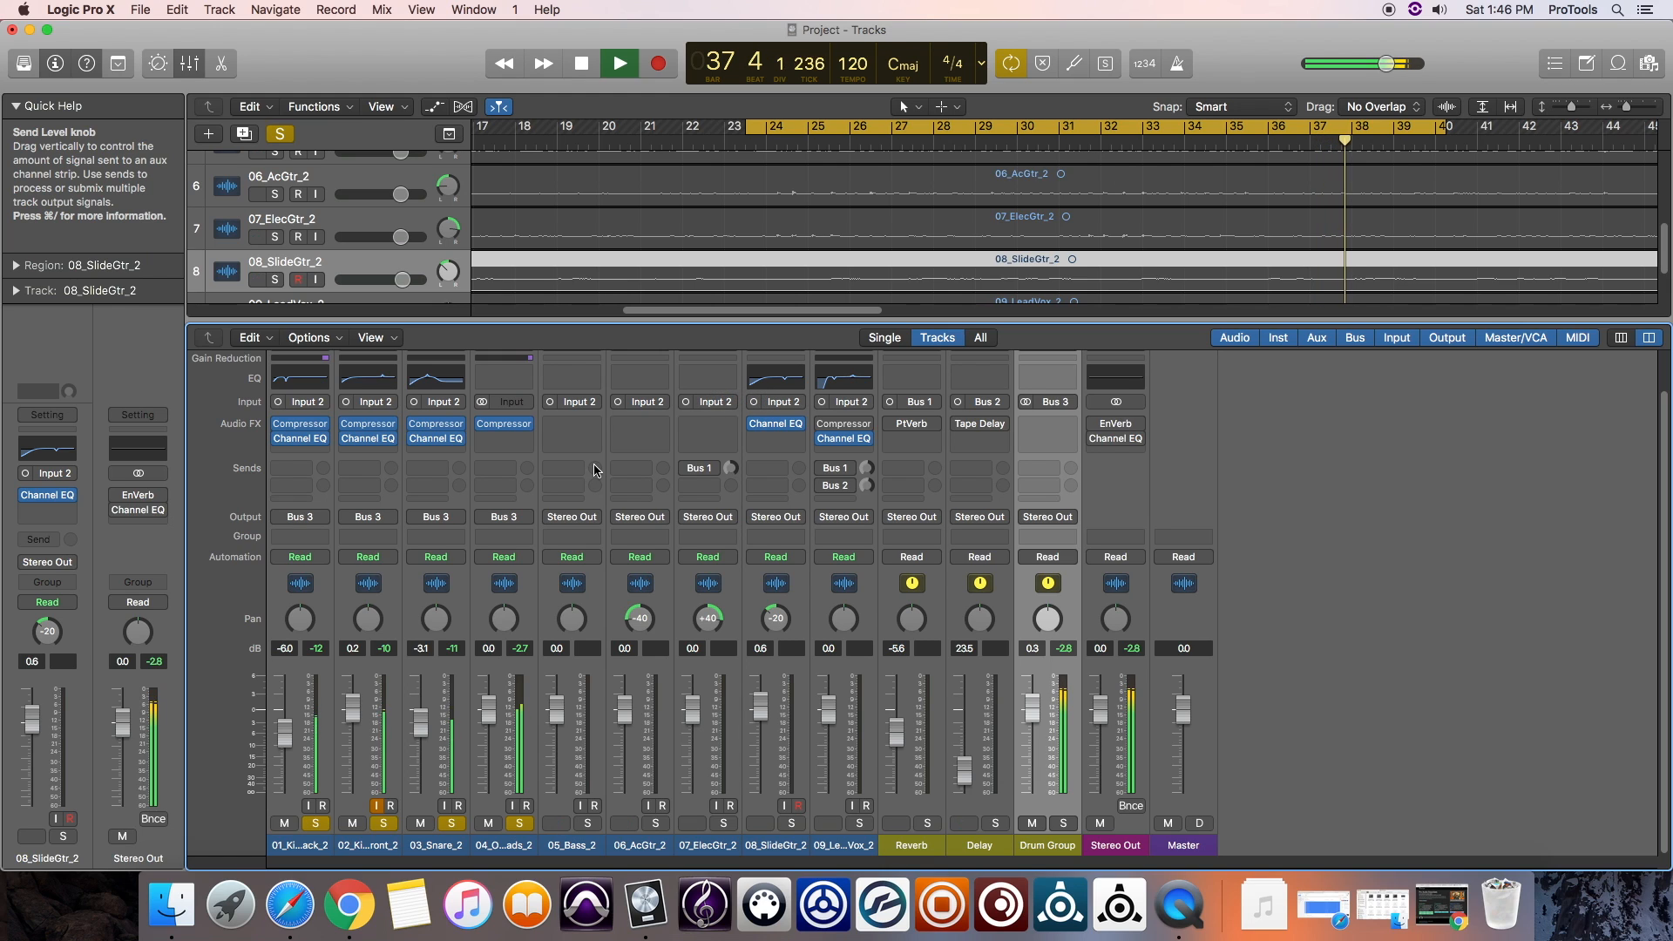
key("space")
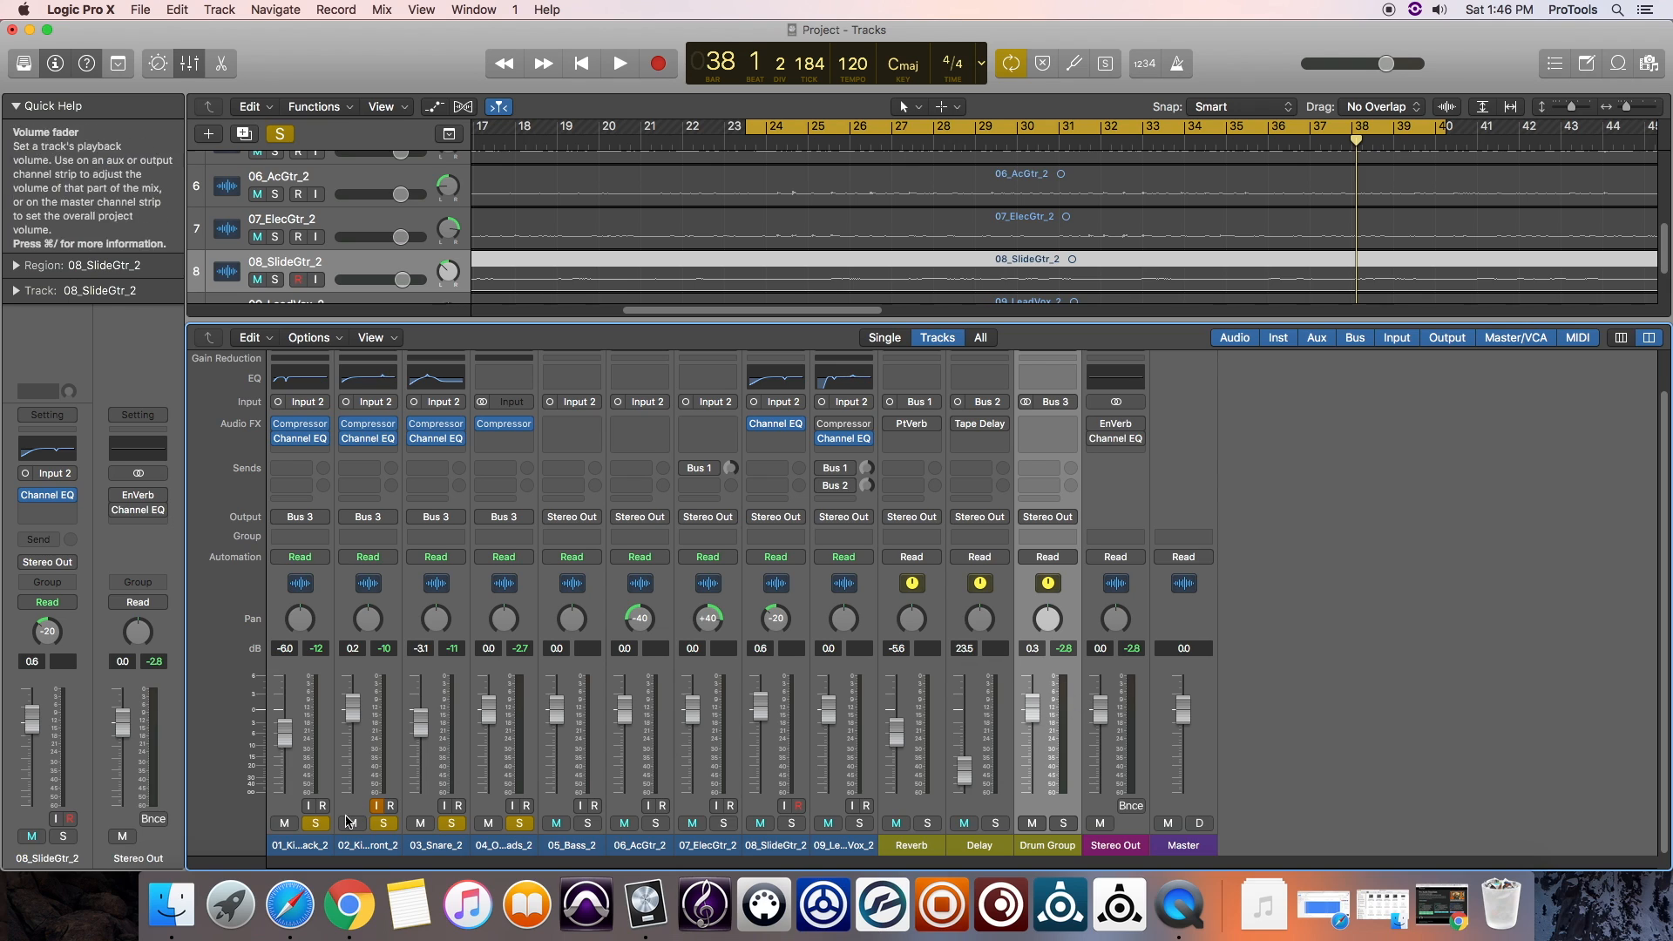
left_click_drag(1032, 711, 1037, 705)
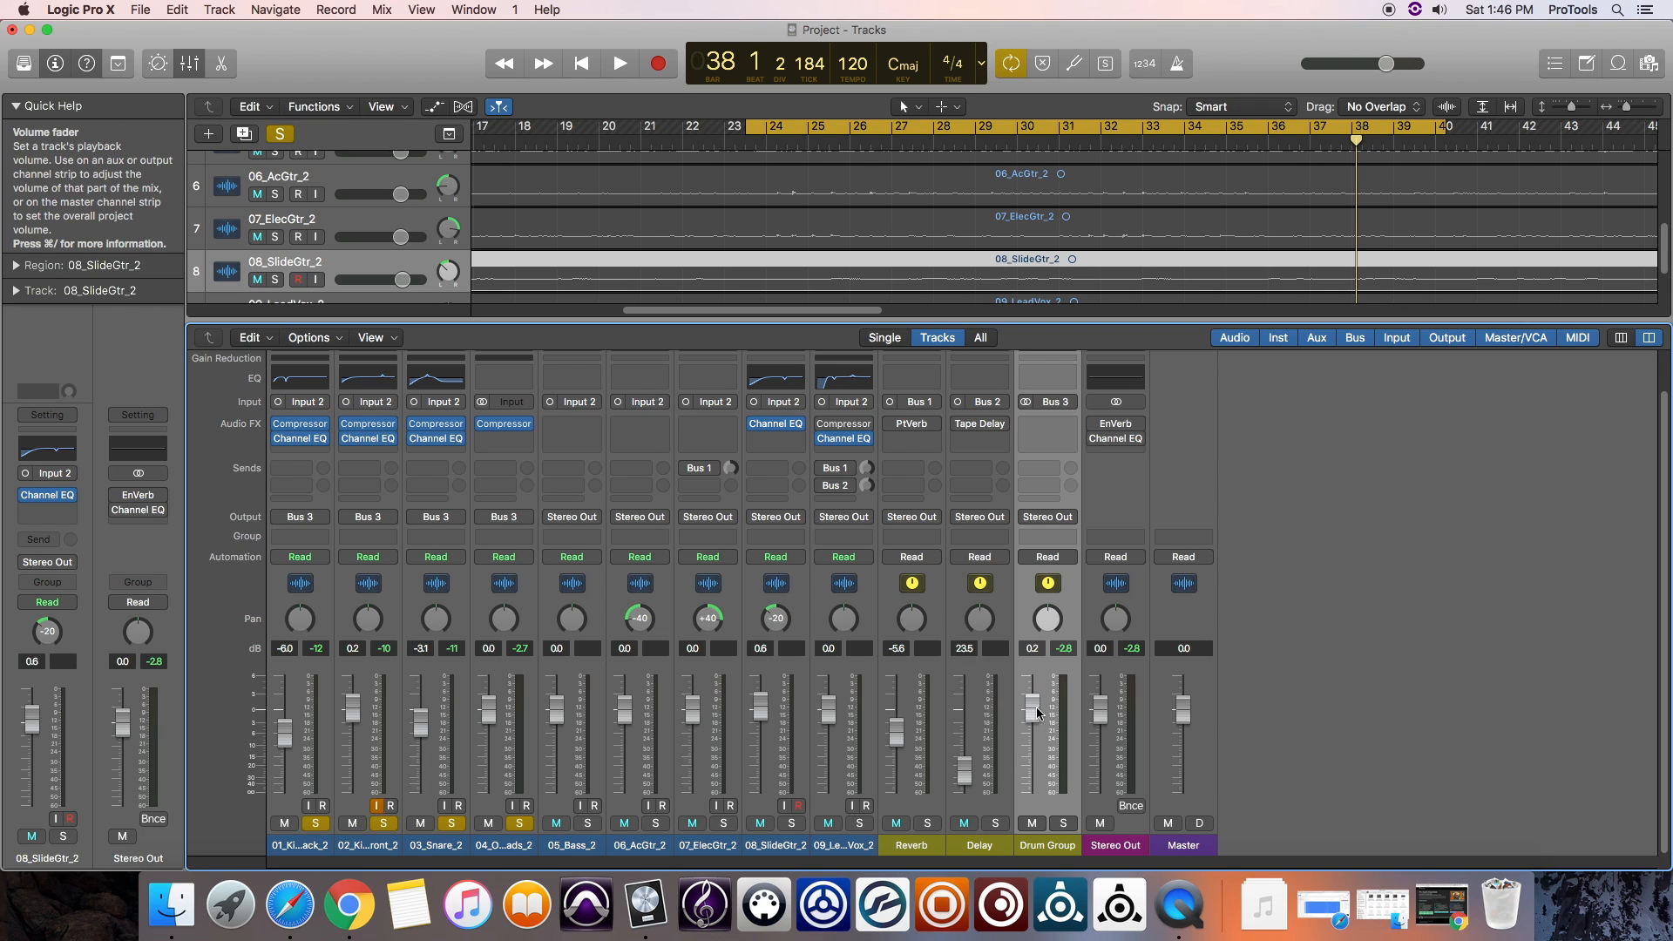